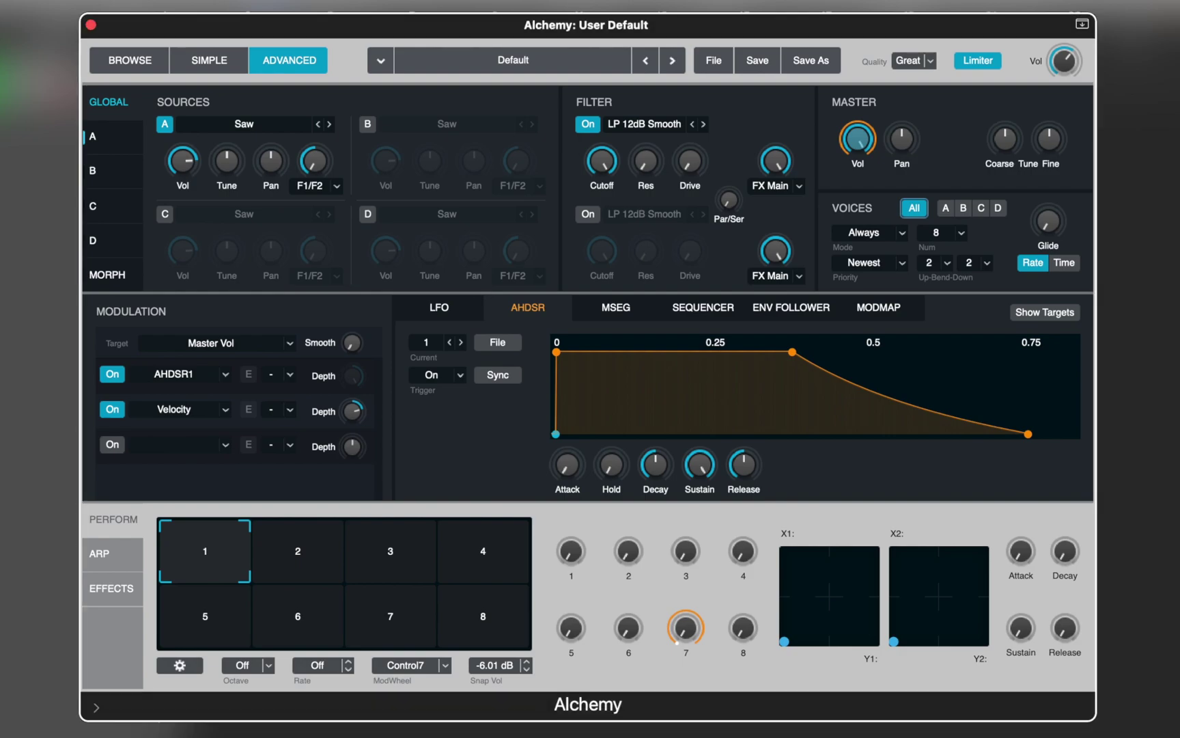
Look through the preset browser and the simple performance view, and return to the advanced editing view
left_click(138, 69)
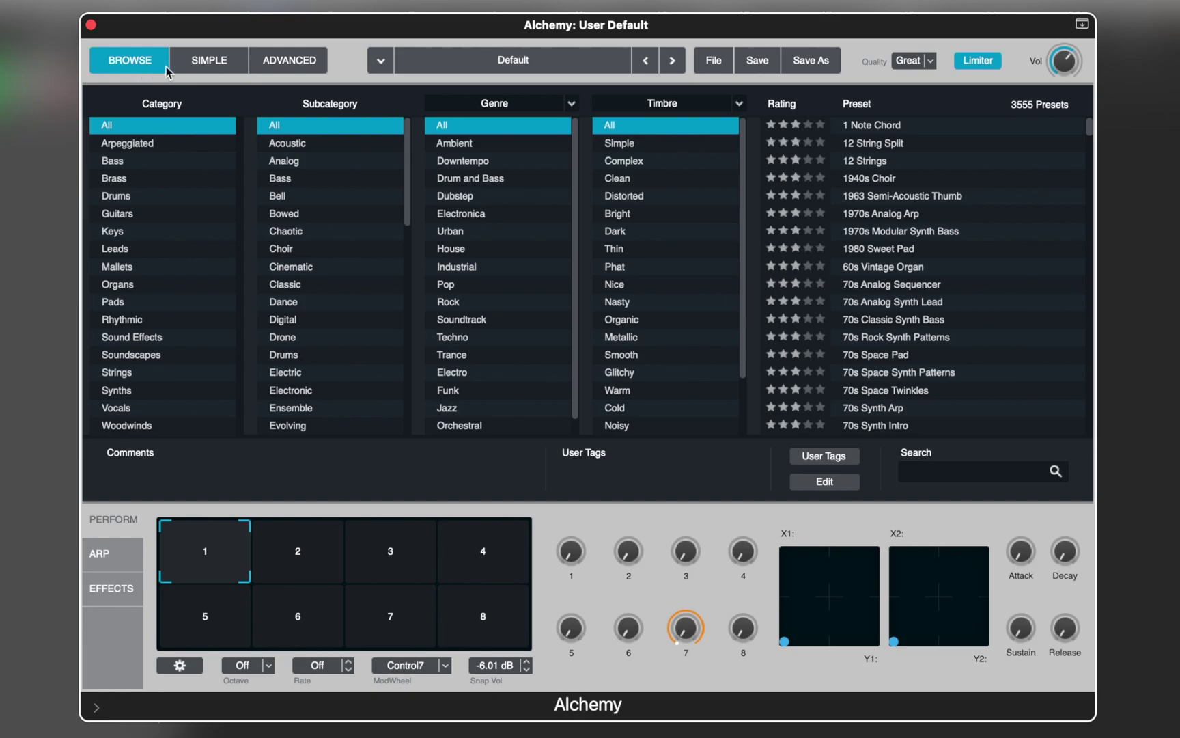
left_click(194, 68)
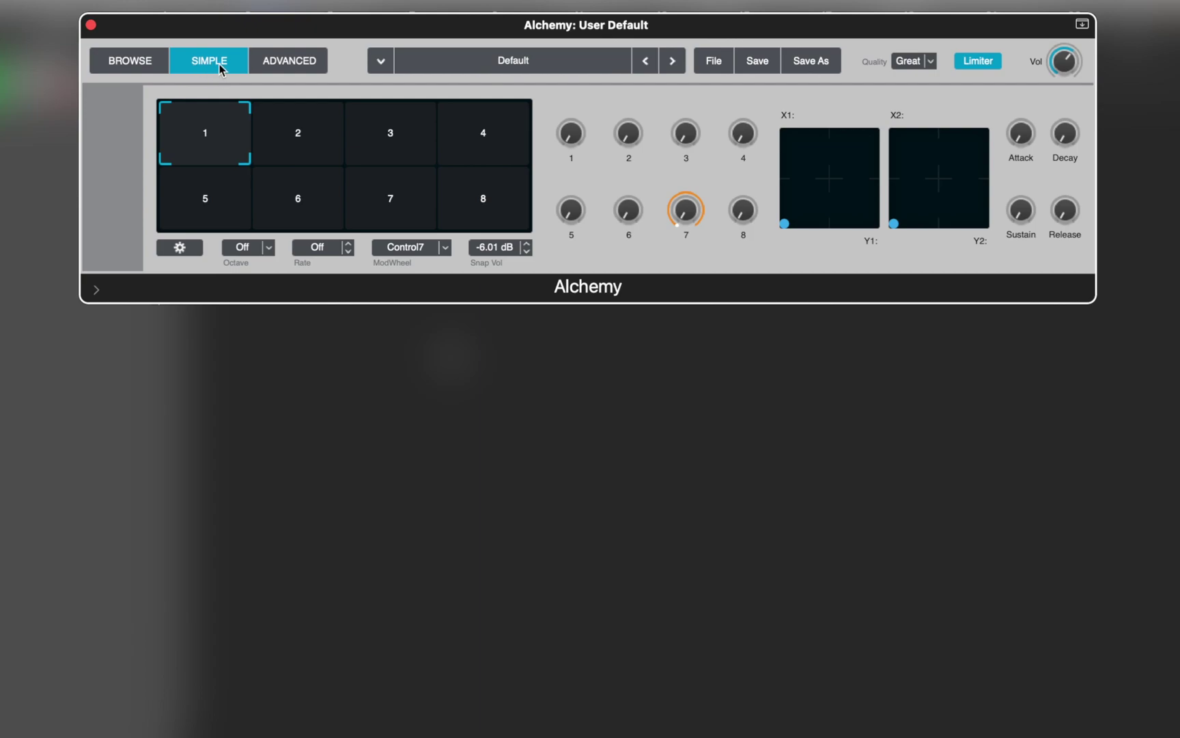
left_click(263, 63)
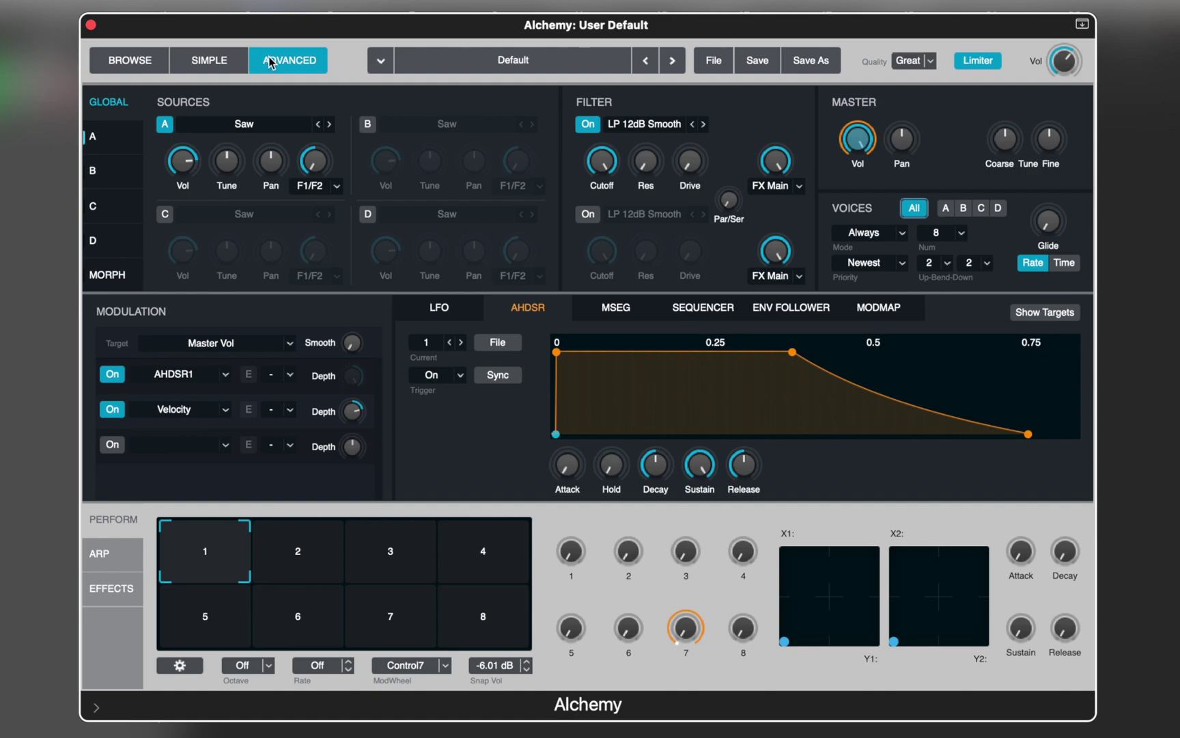
Load the 12 String Split preset and reset the synth to the Default preset
left_click(670, 61)
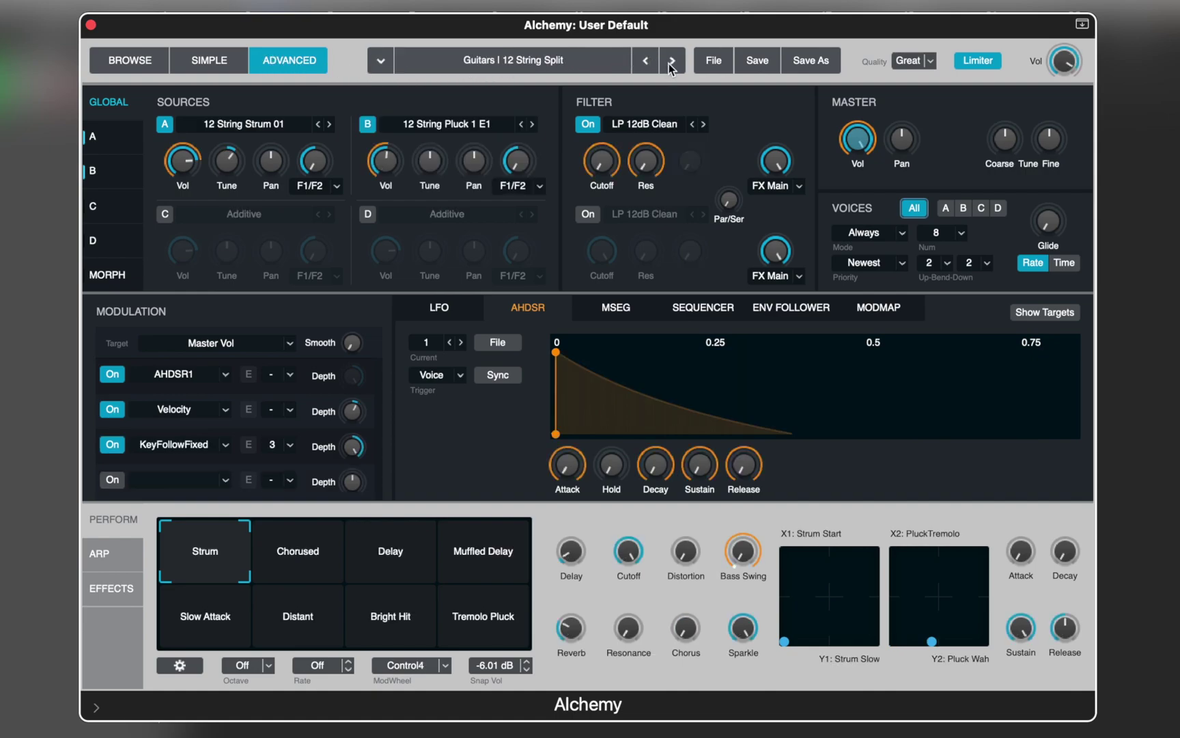
left_click(714, 61)
left_click(713, 114)
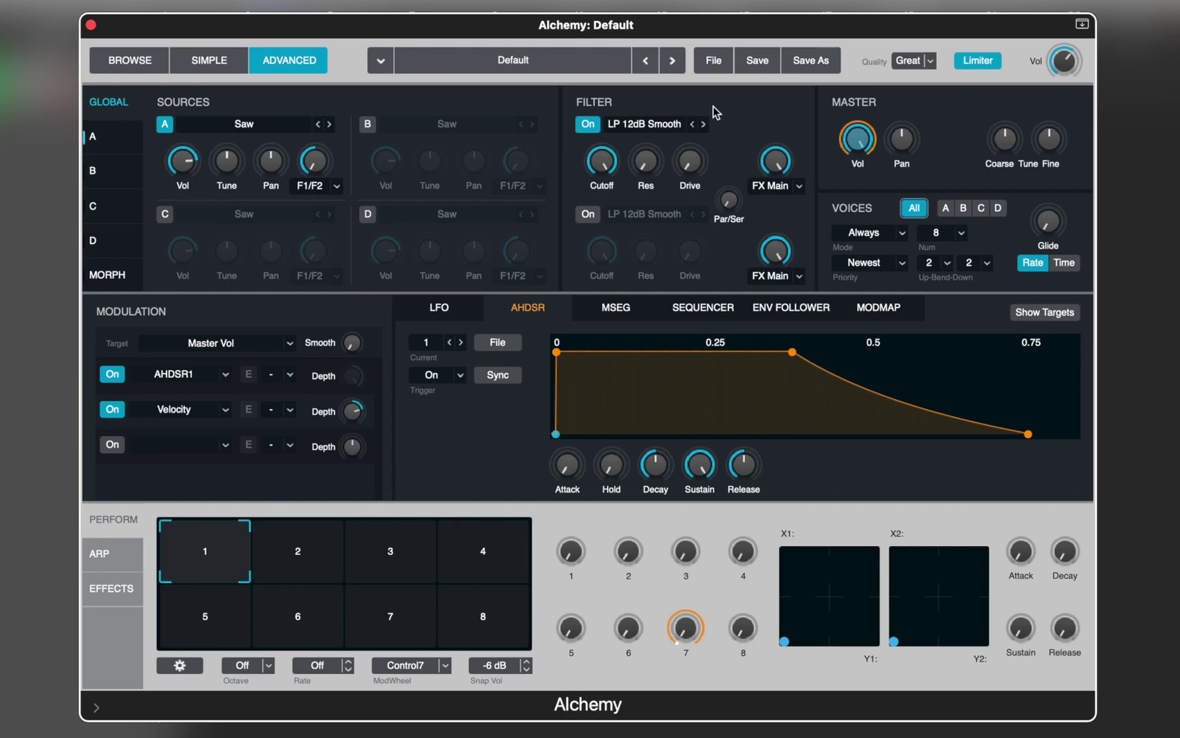
Set the synth's render quality to Good
left_click(930, 62)
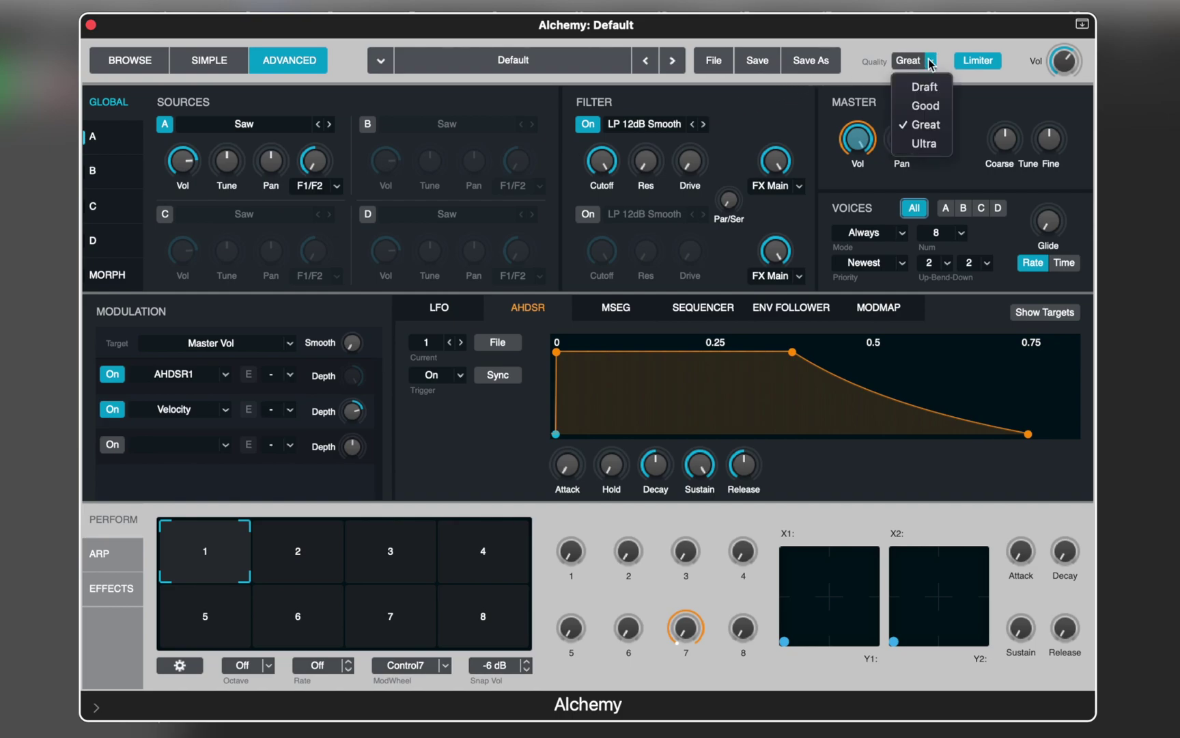
left_click(922, 106)
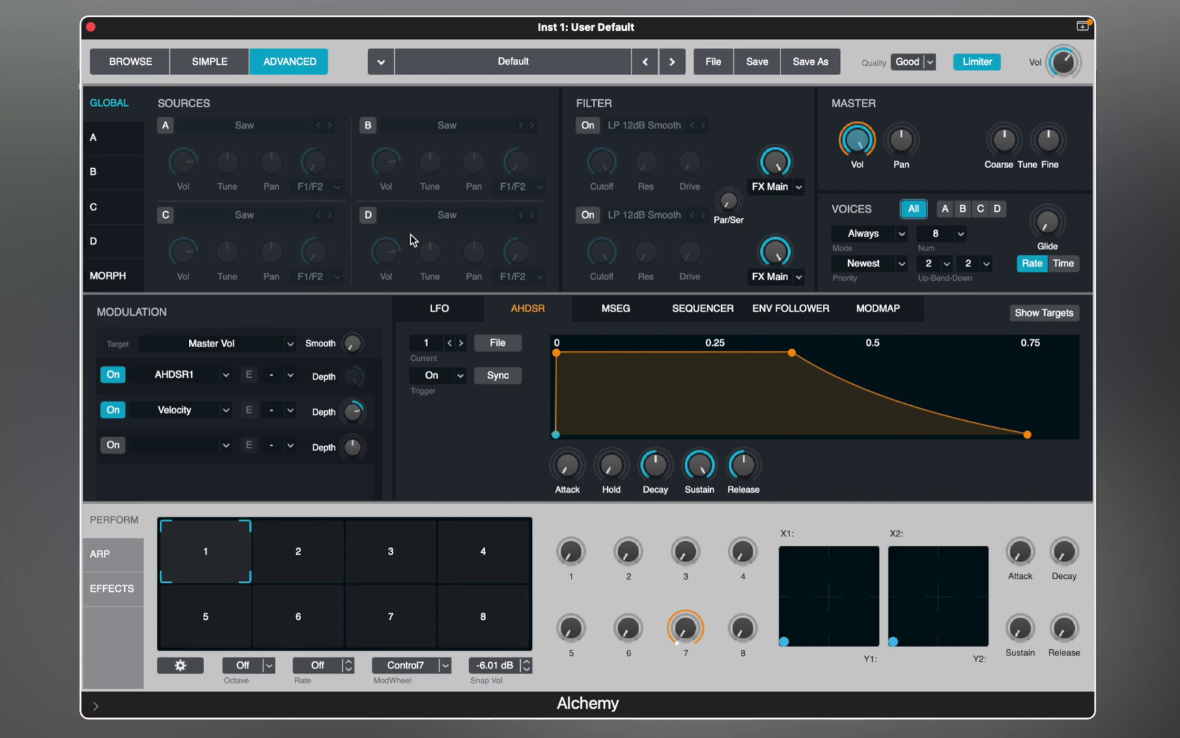
Turn on source A and load the basic Sine VA waveform into it
left_click(124, 147)
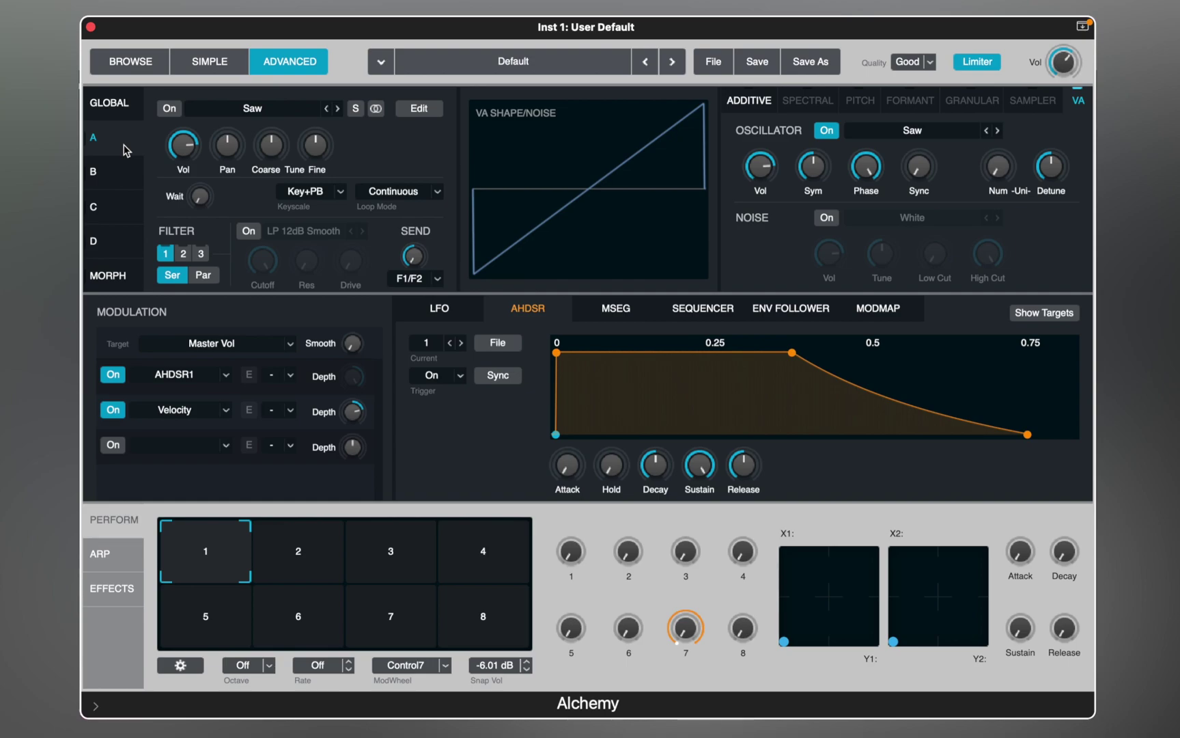
left_click(162, 112)
left_click(222, 113)
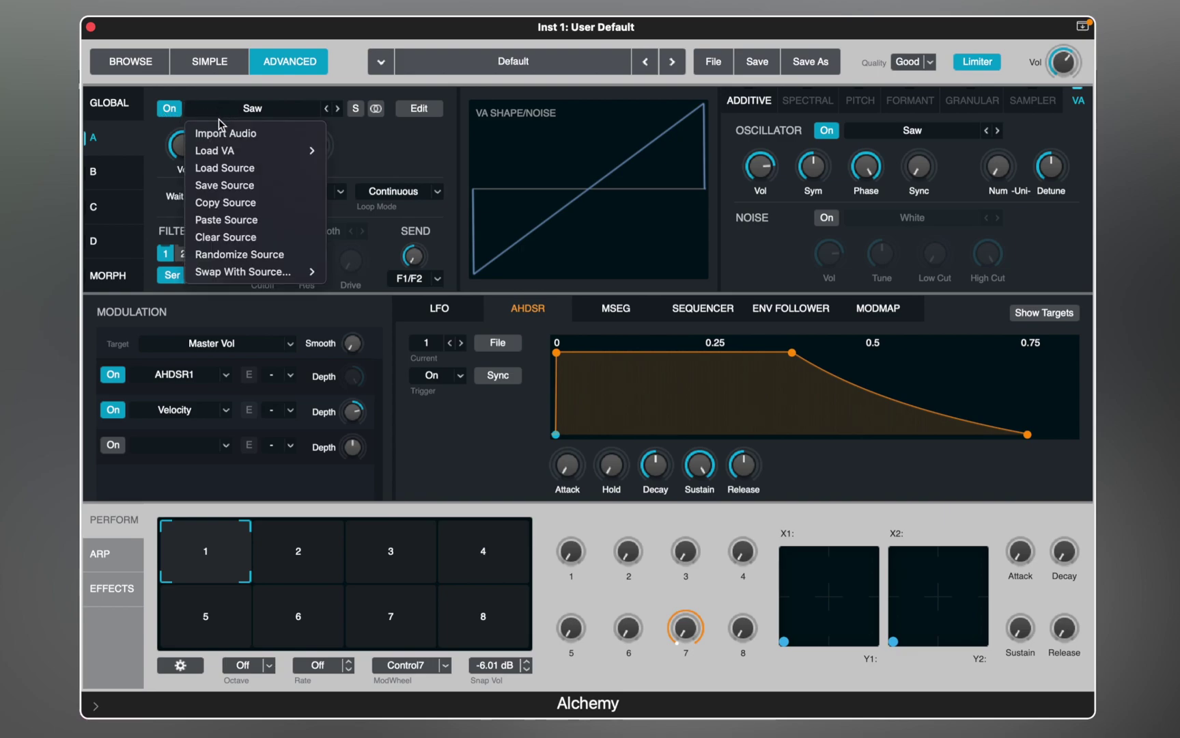
mouse_move(214, 157)
mouse_move(345, 153)
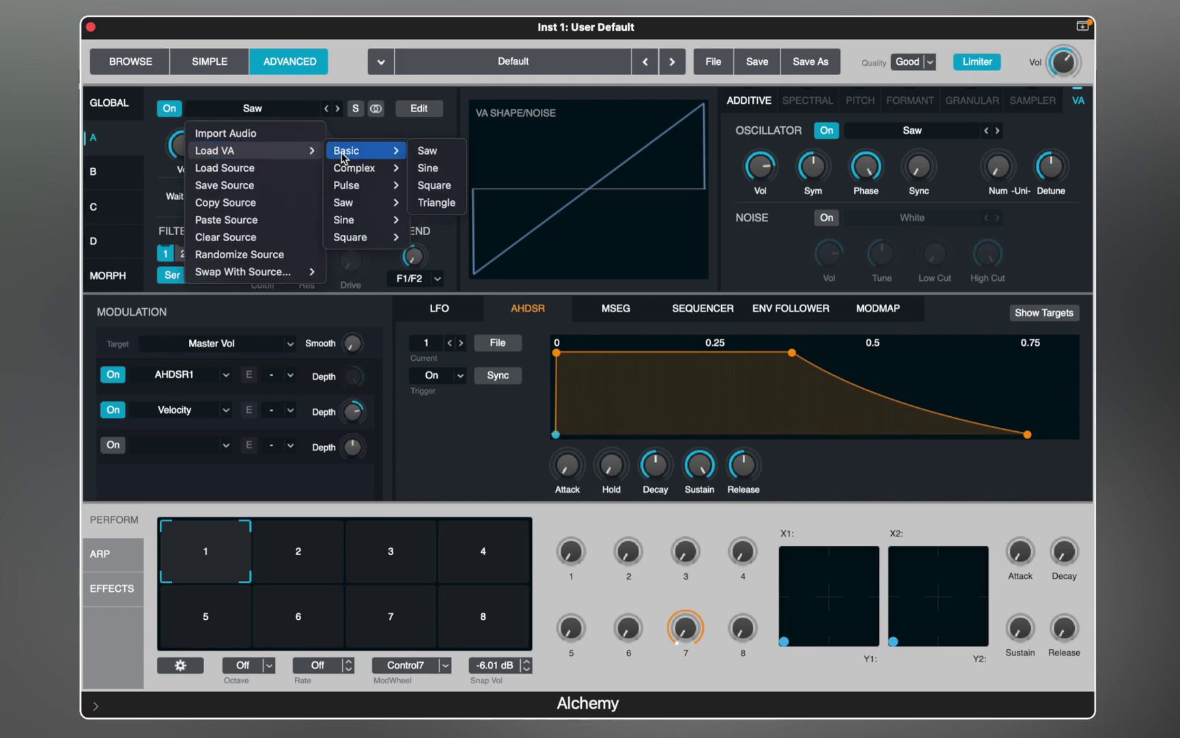
left_click(425, 168)
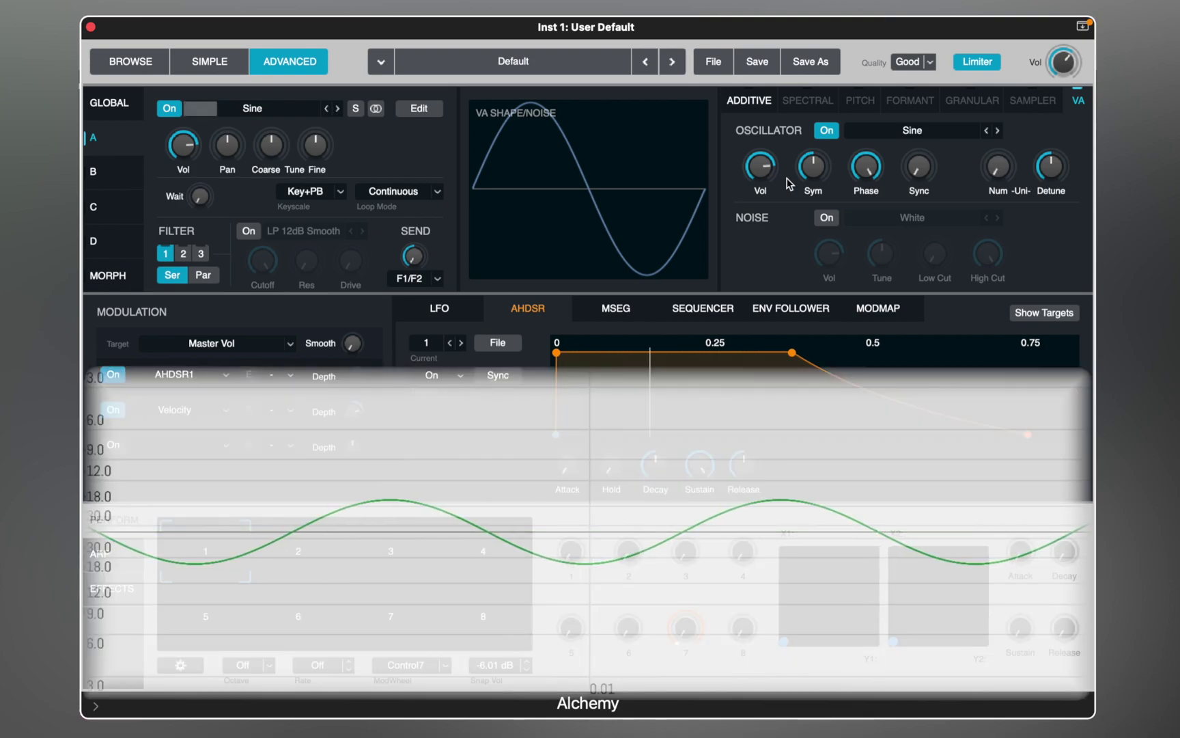
Lower source A's oscillator symmetry, set its sync to about 2 semitones, and try the unison voice number
mouse_move(916, 174)
mouse_move(916, 175)
left_mouse_down()
mouse_move(927, 120)
mouse_move(920, 174)
left_mouse_up()
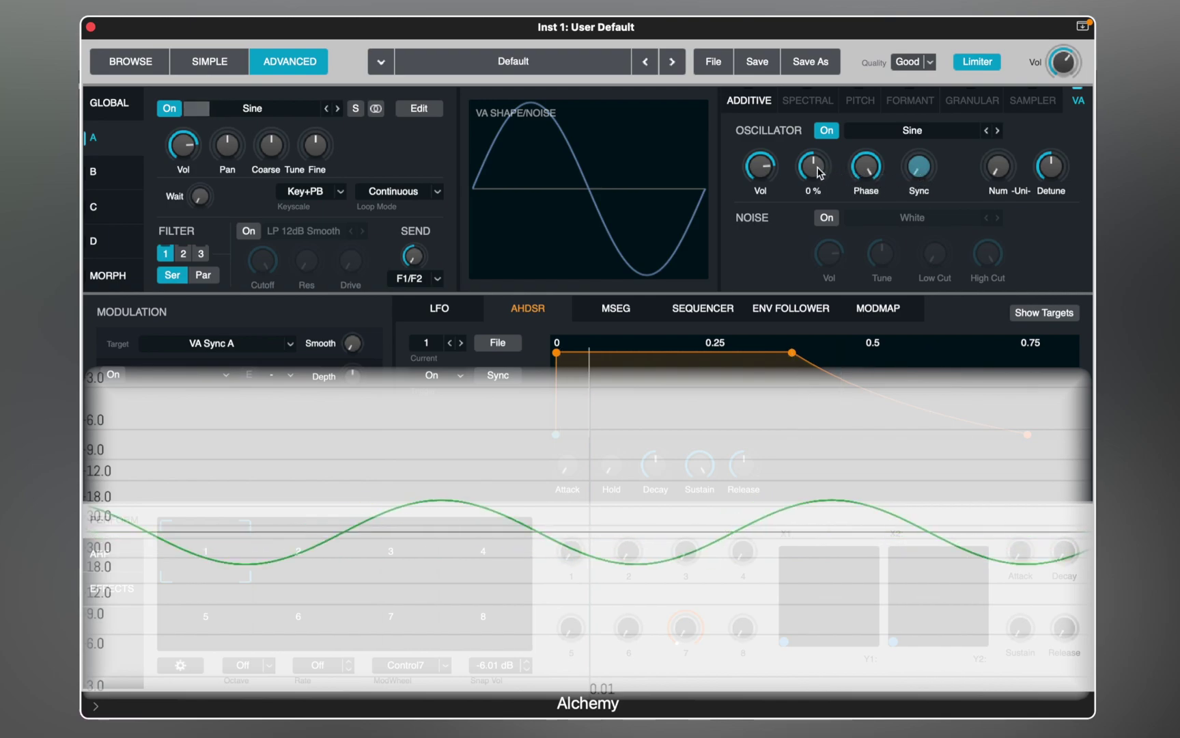
left_click_drag(812, 167, 834, 232)
left_click_drag(917, 167, 917, 167)
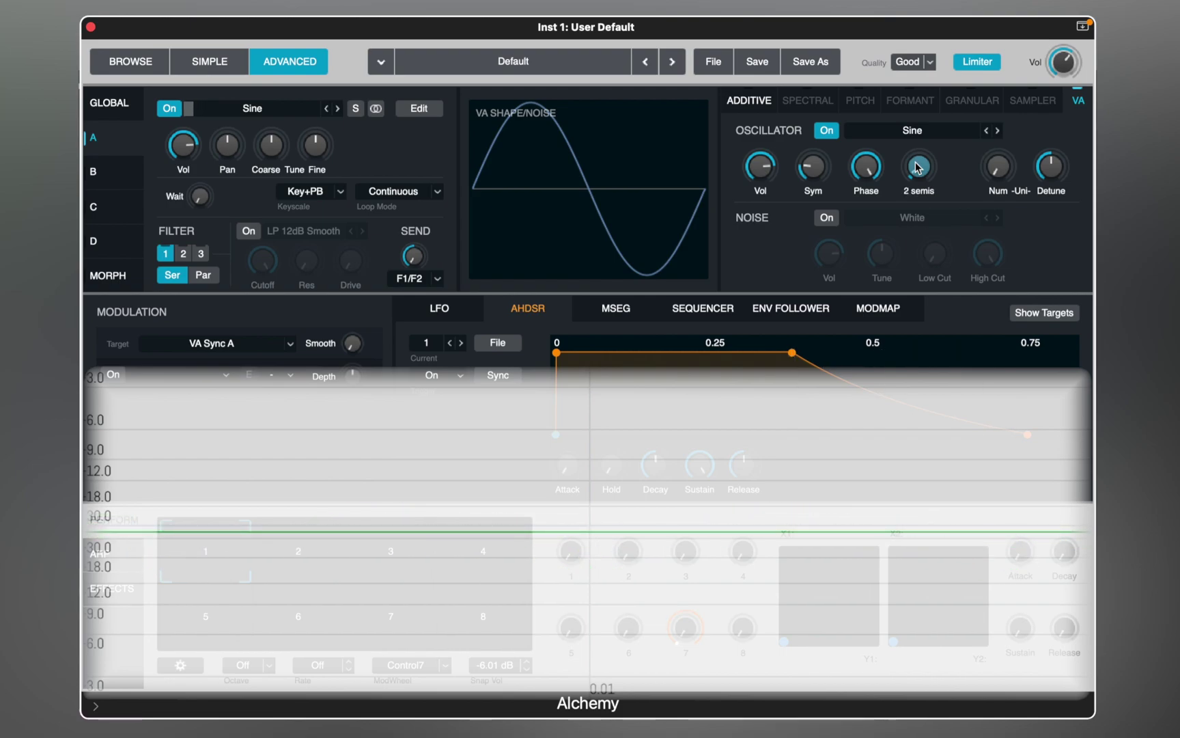
mouse_move(997, 173)
left_click_drag(997, 172, 990, 147)
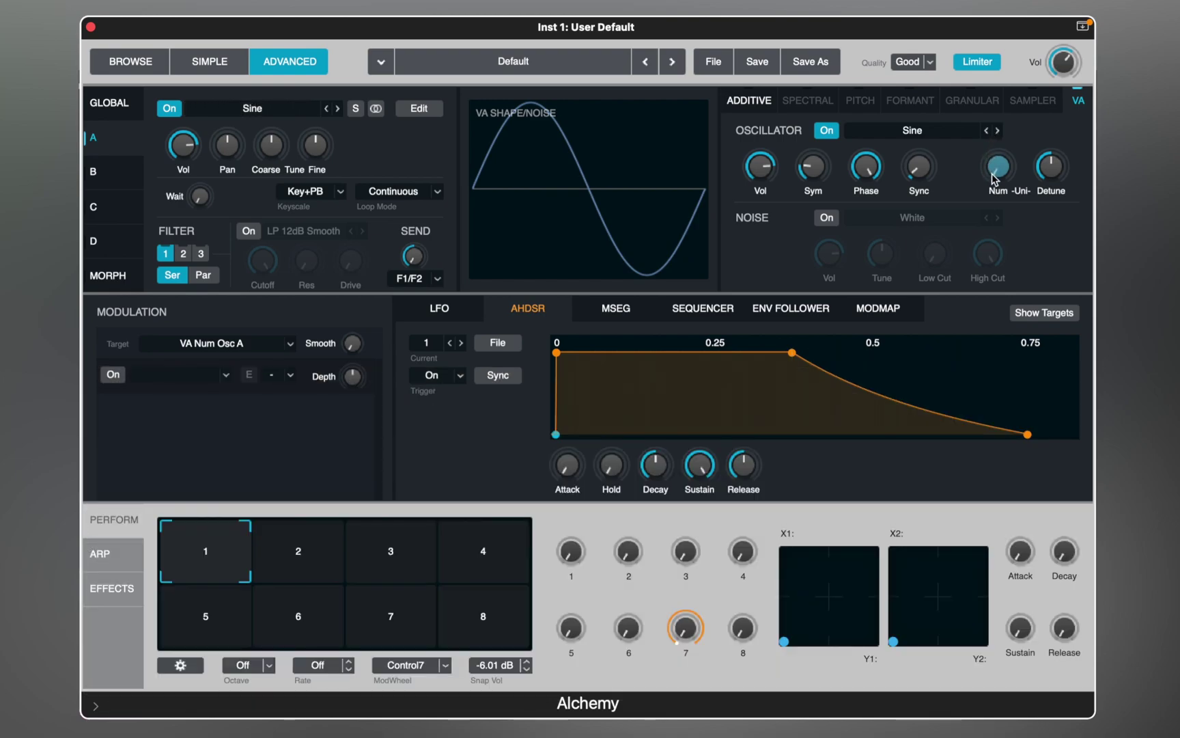
Turn on source A's noise generator and set its noise type to Ocean
left_click(835, 218)
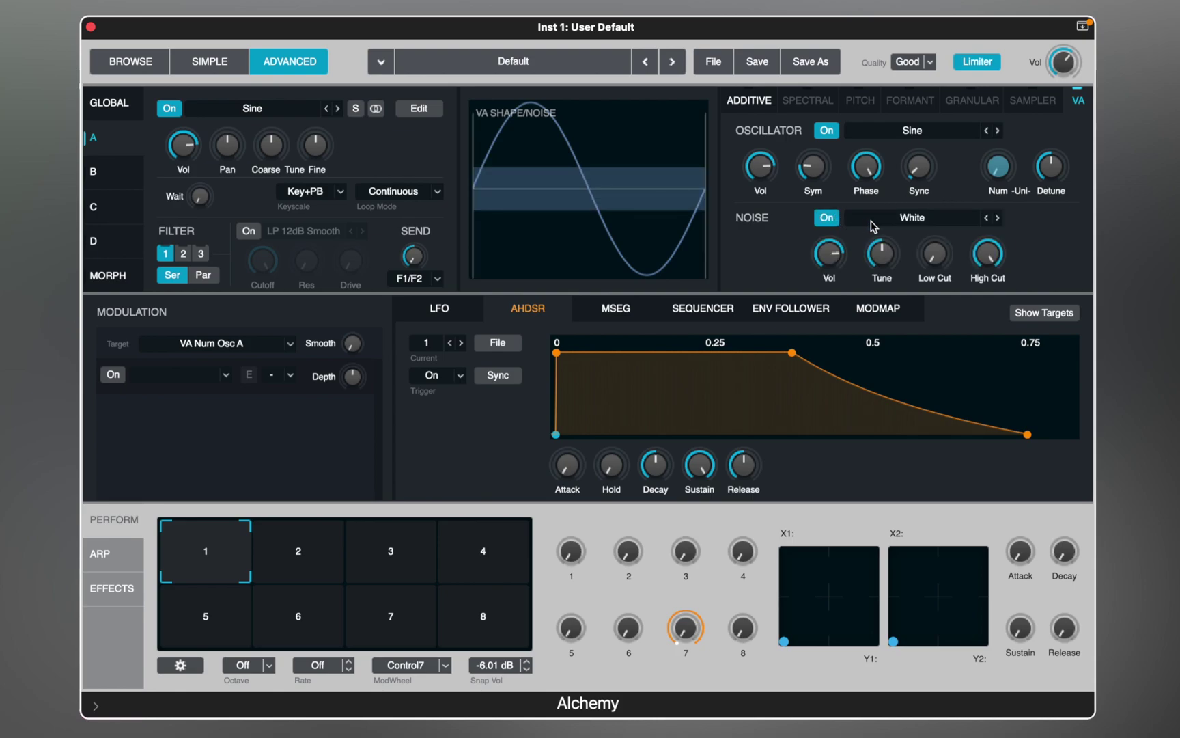
left_click(872, 222)
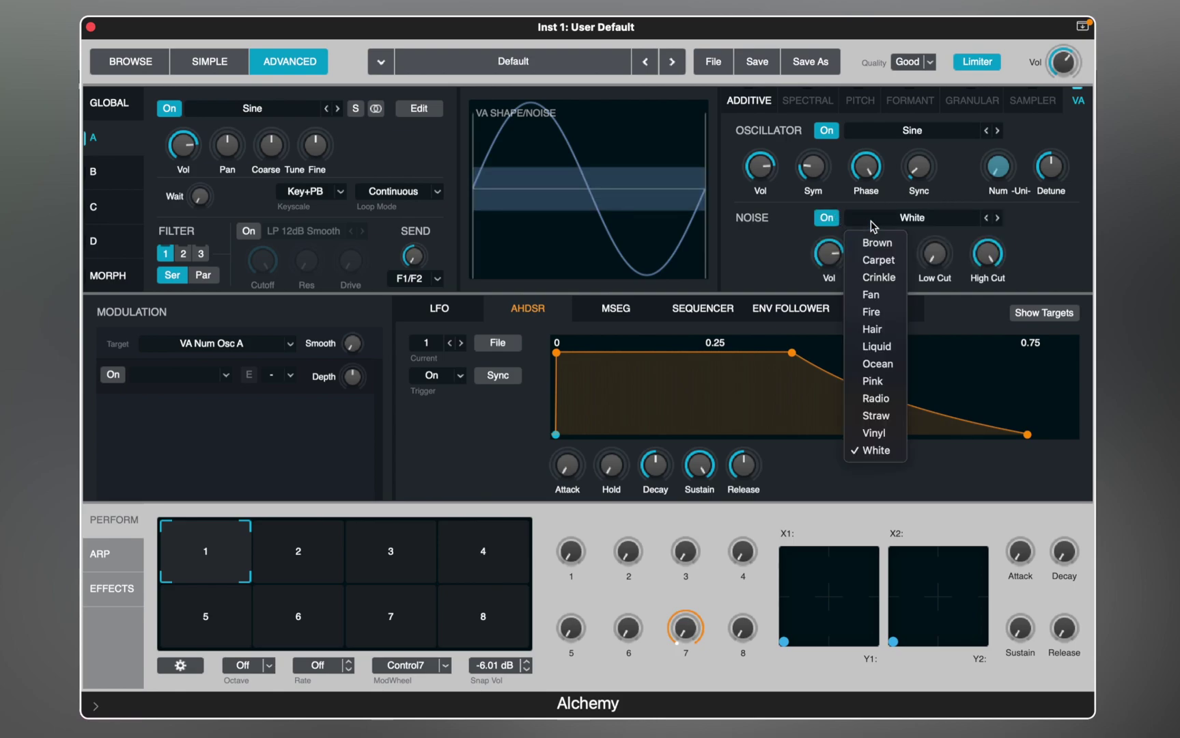
left_click(873, 363)
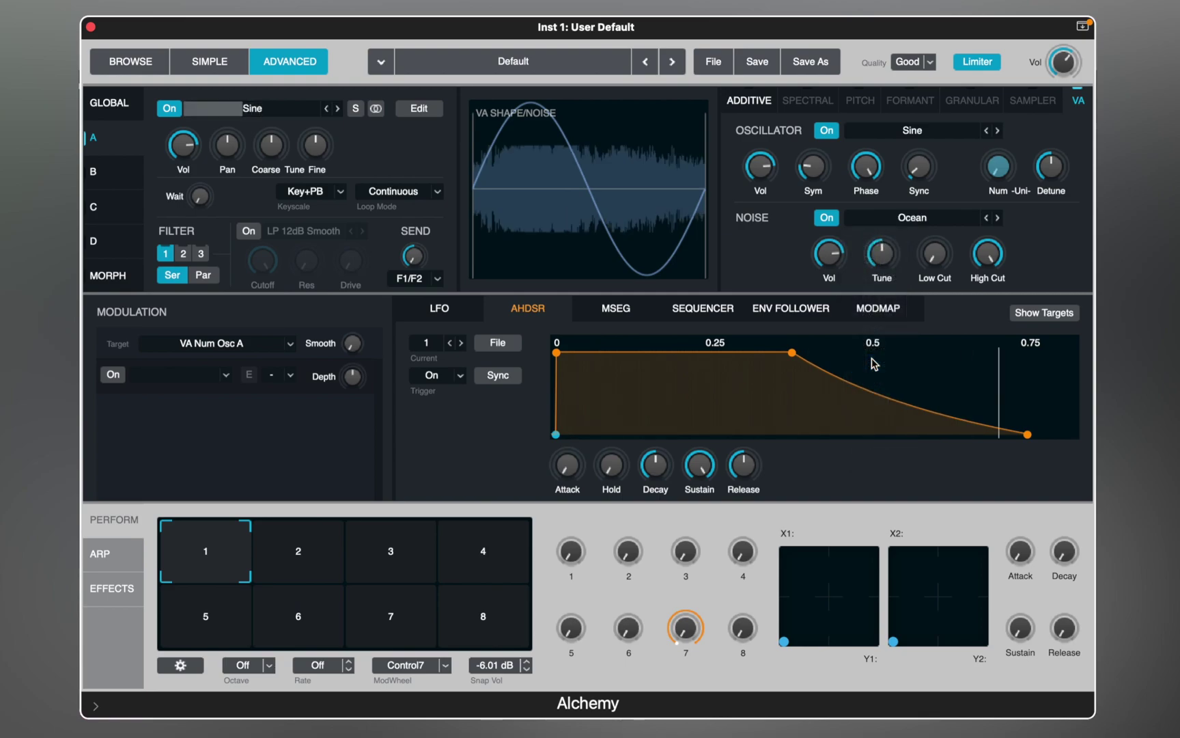
Lower the volume and tuning of source A's noise, and set its low cut to about 122 Hz
left_click_drag(828, 253, 828, 342)
mouse_move(879, 259)
left_mouse_down()
mouse_move(882, 235)
mouse_move(885, 280)
left_mouse_up()
mouse_move(829, 254)
left_mouse_down()
mouse_move(829, 270)
mouse_move(828, 250)
left_mouse_up()
mouse_move(934, 254)
left_mouse_down()
mouse_move(933, 265)
mouse_move(935, 238)
left_mouse_up()
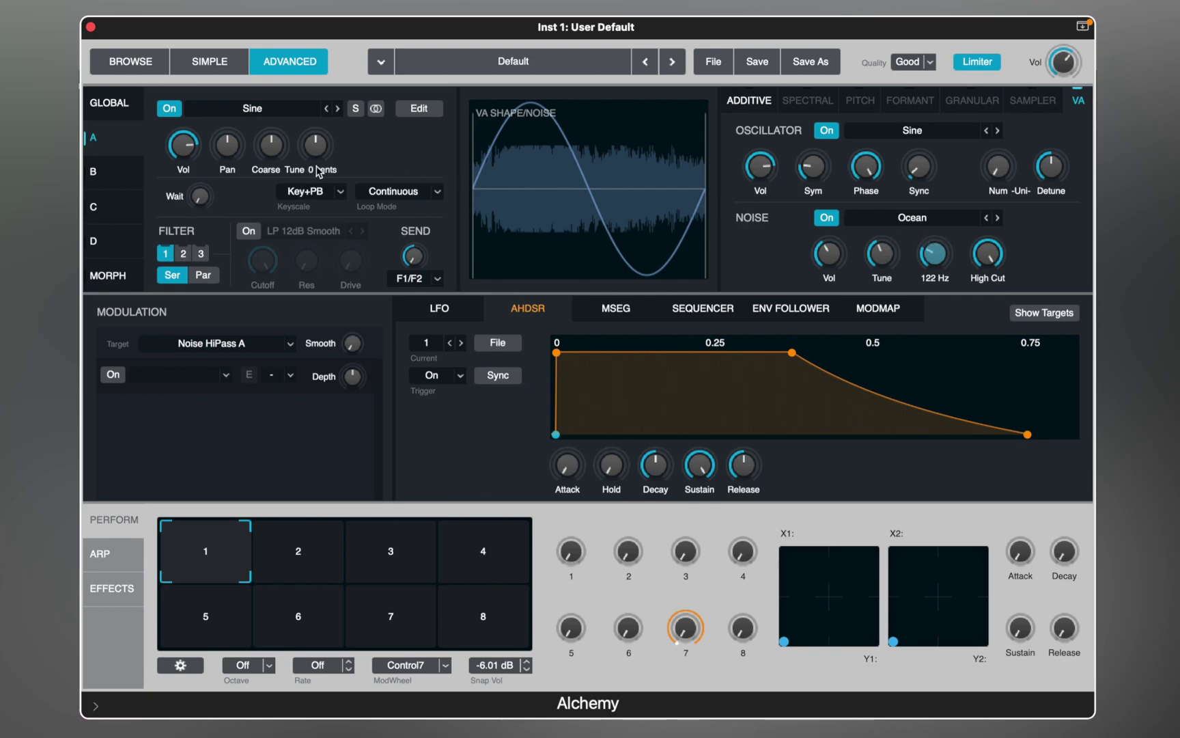
Turn on and solo source B, and switch its sound generation from the VA oscillator to additive synthesis
left_click(135, 183)
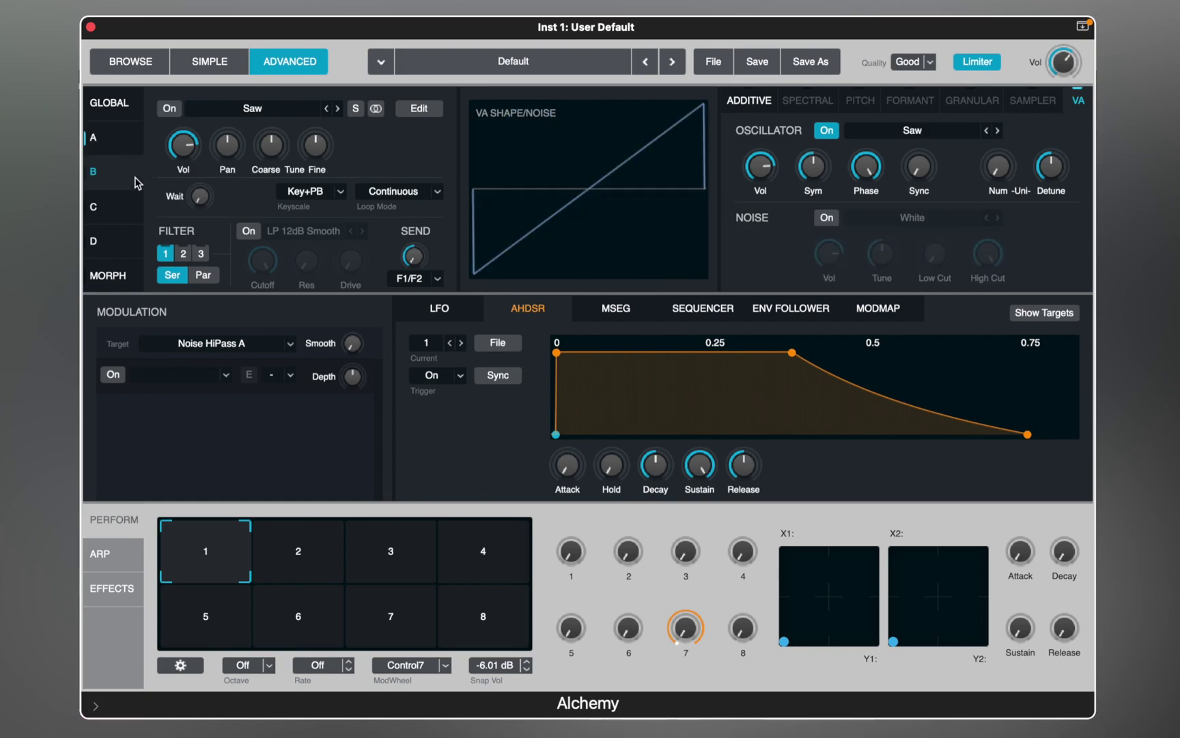
left_click(169, 110)
left_click(356, 109)
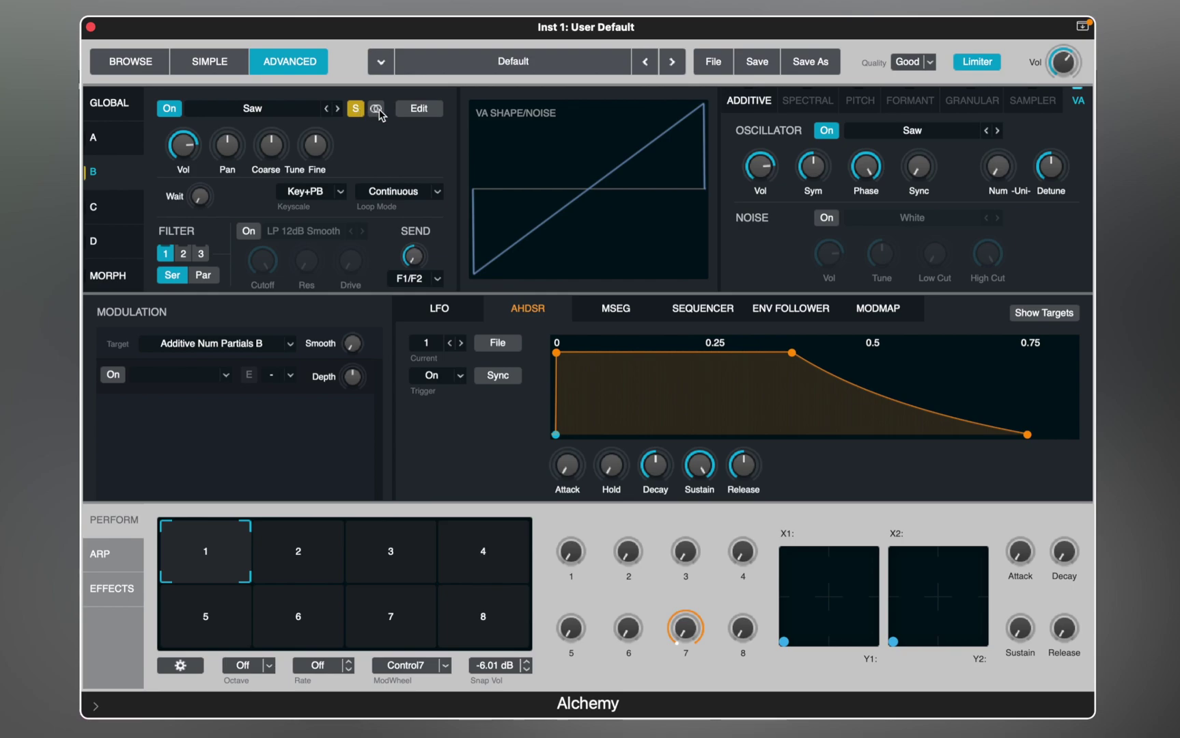
left_click(824, 131)
left_click(766, 106)
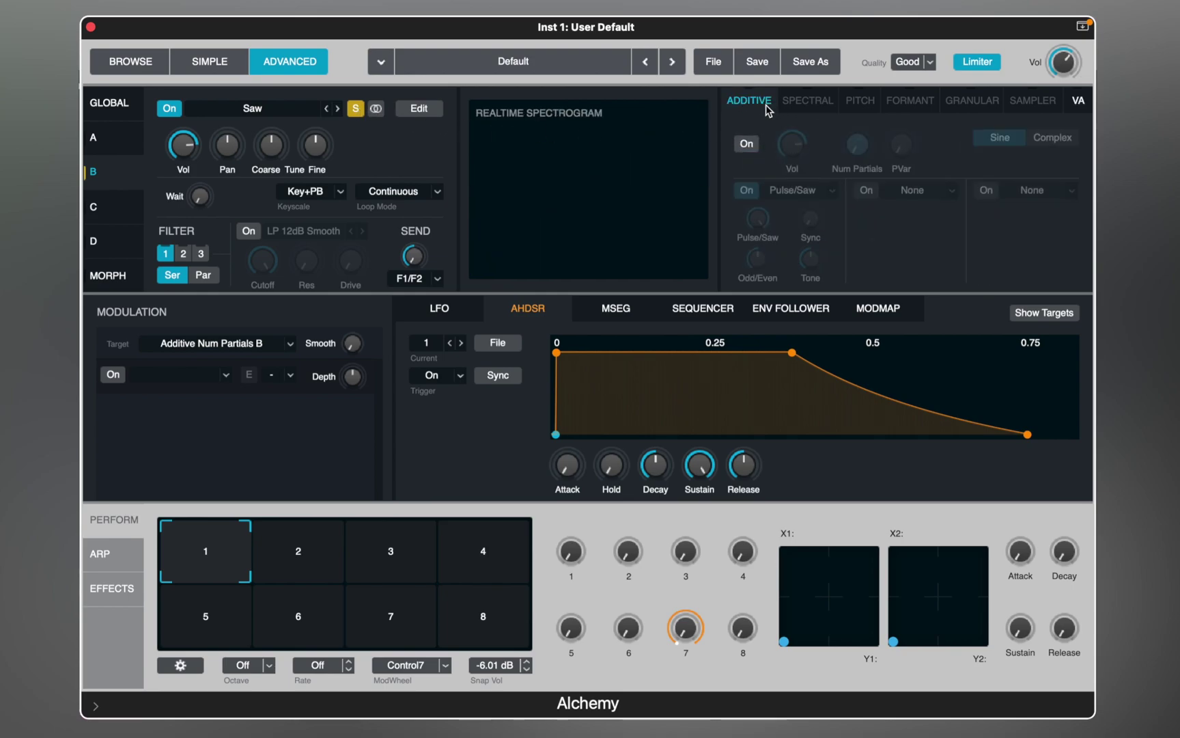
left_click(747, 144)
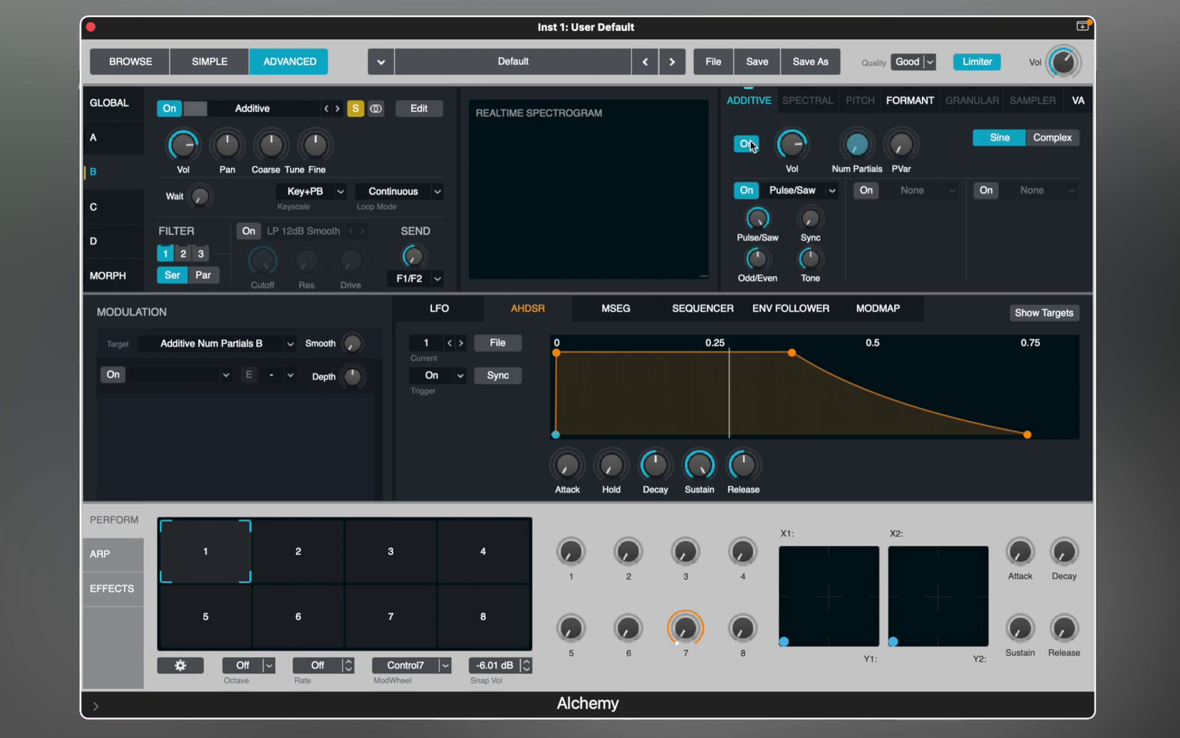
Adjust source B's number of partials, set the Pulse/Saw sync to about 17 semitones, and raise Odd/Even
mouse_move(857, 145)
left_click_drag(858, 143, 847, 105)
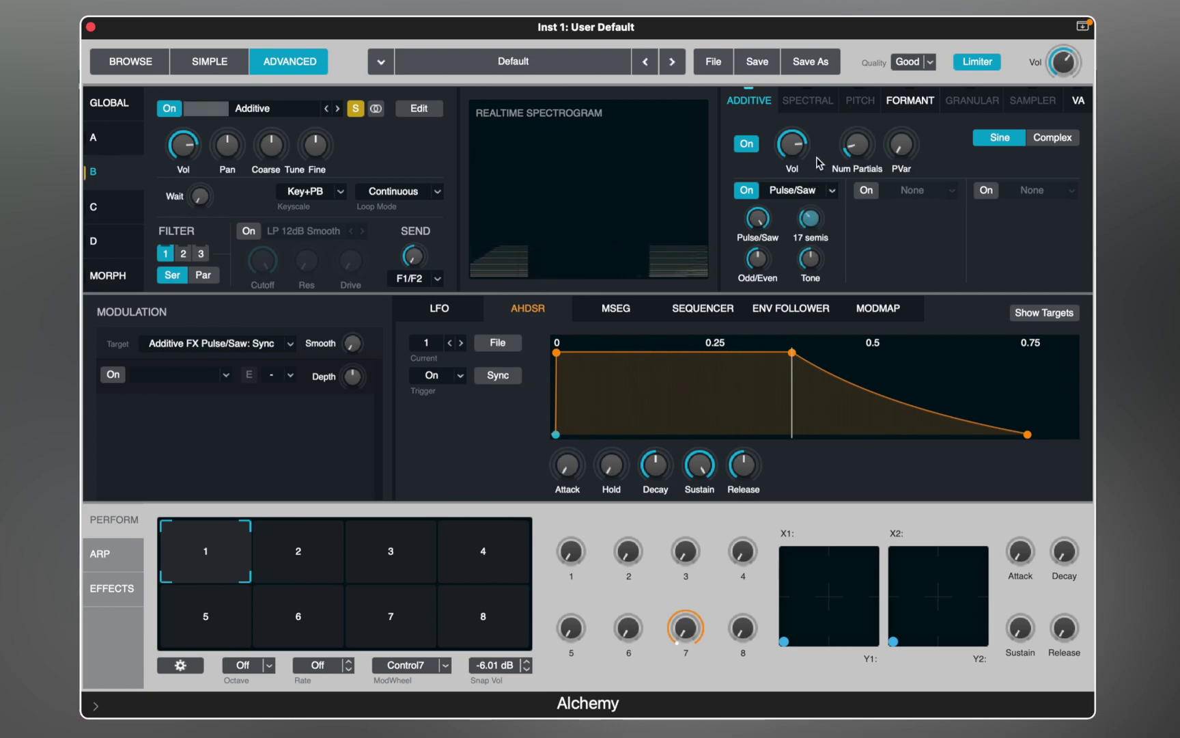
left_click_drag(756, 258, 767, 226)
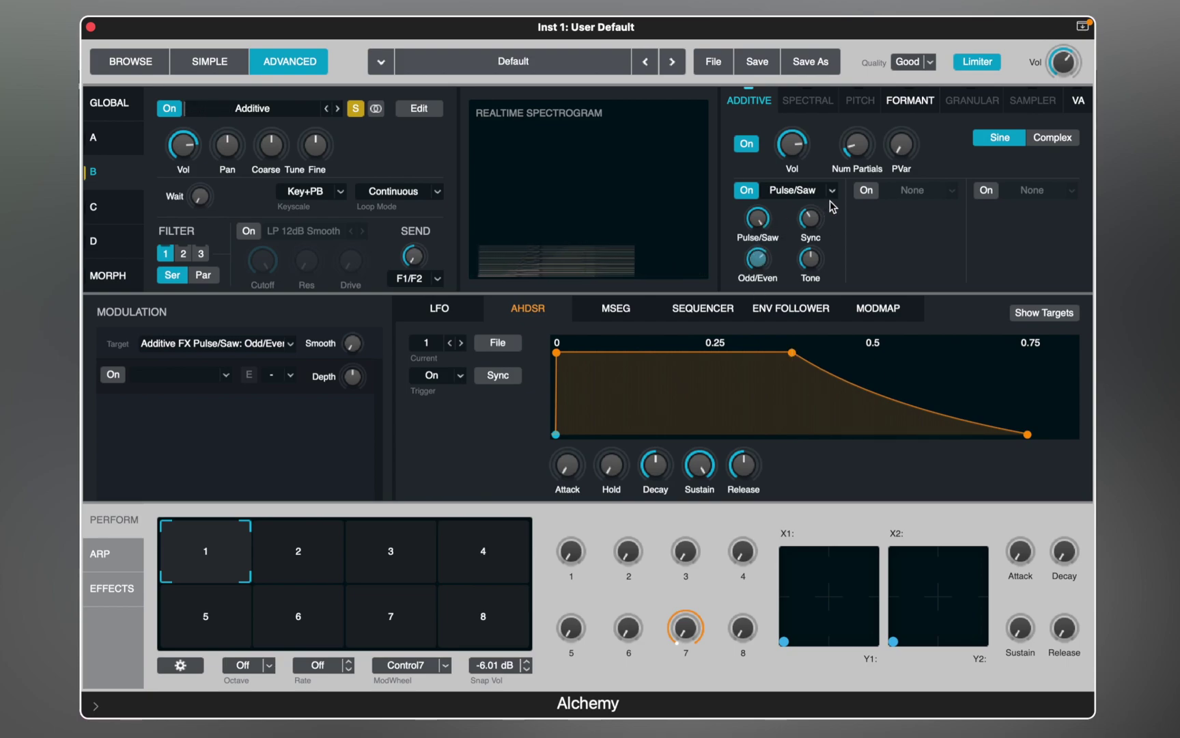
Enable source B's second additive effect as Stretch with String at about 16.6%, and unsolo the source
left_click(866, 190)
left_click(908, 191)
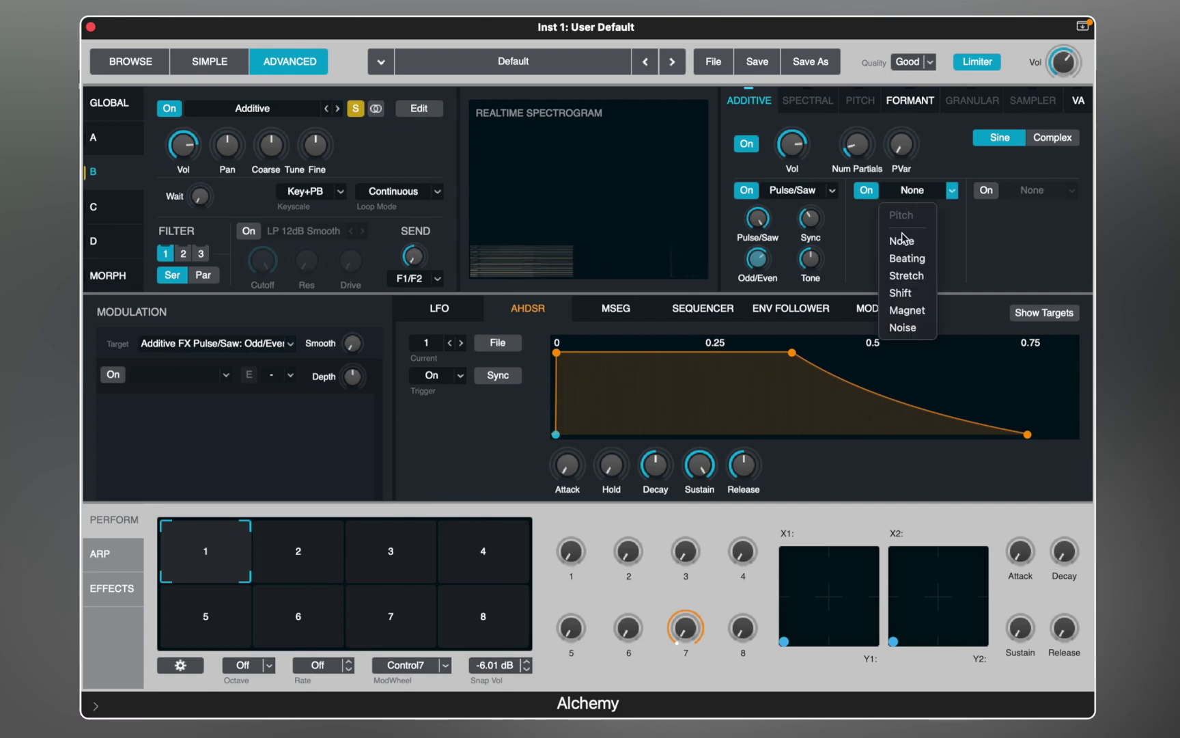
left_click(904, 275)
left_click_drag(930, 219, 933, 218)
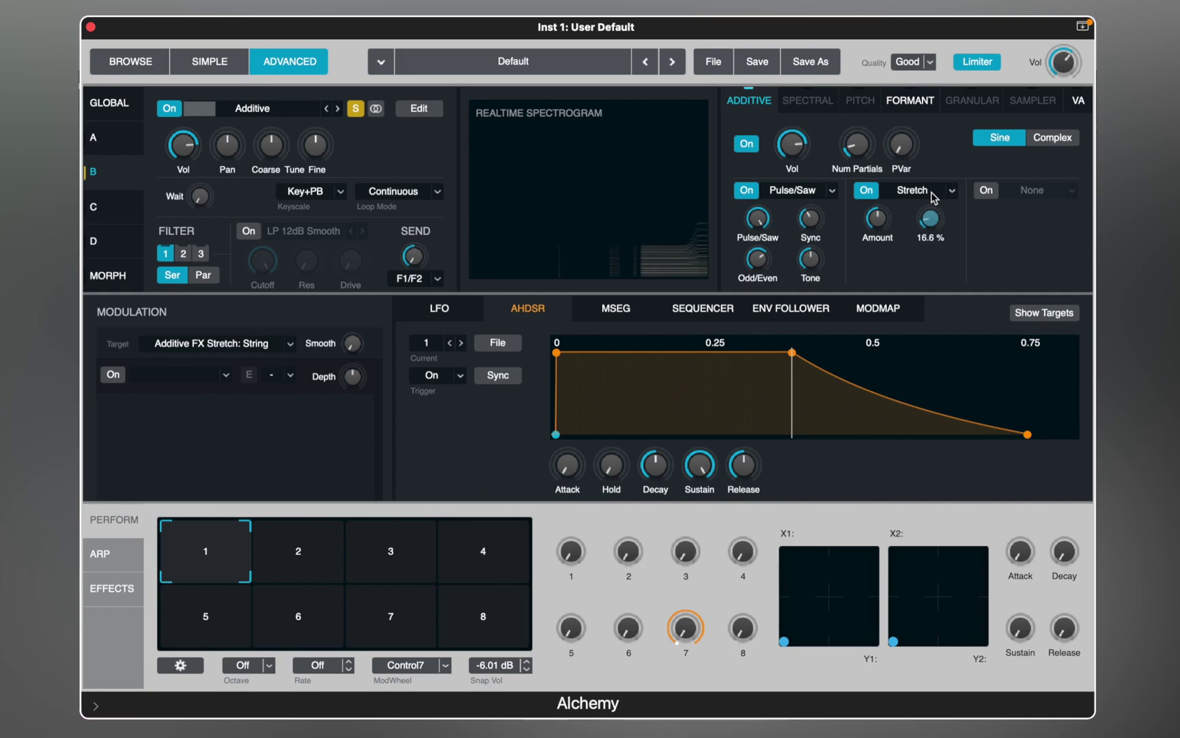
left_click_drag(931, 197, 931, 200)
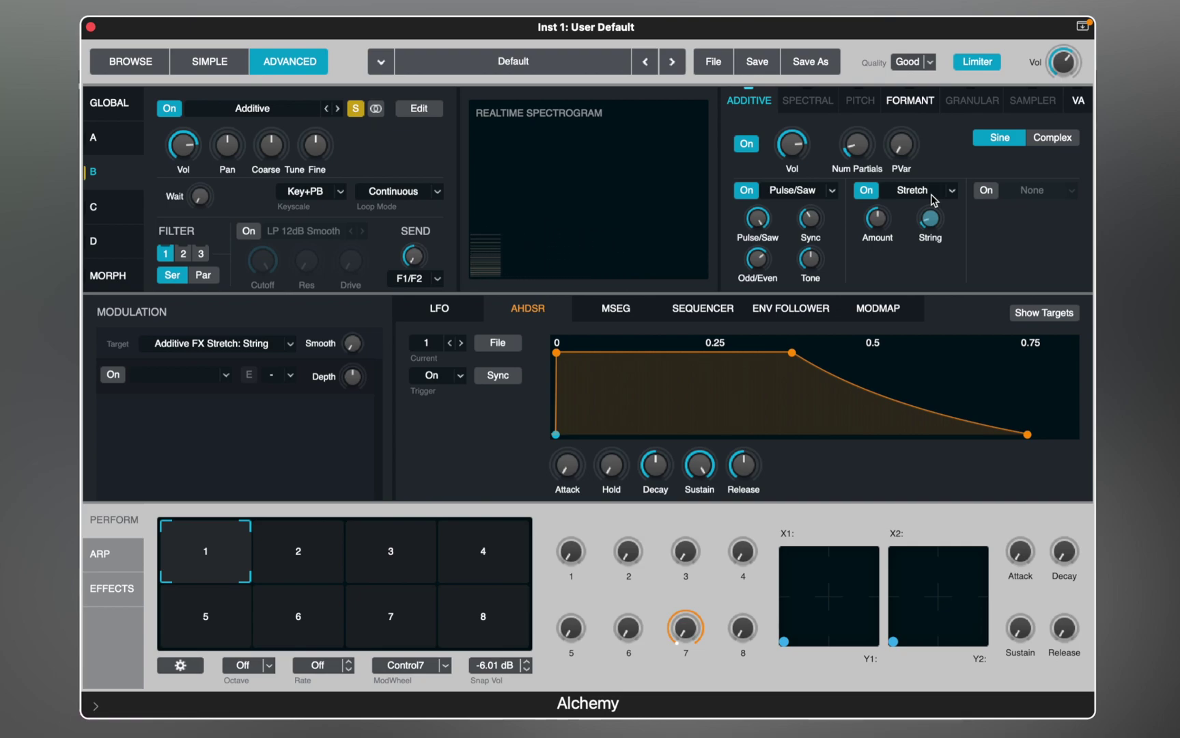
left_click(357, 109)
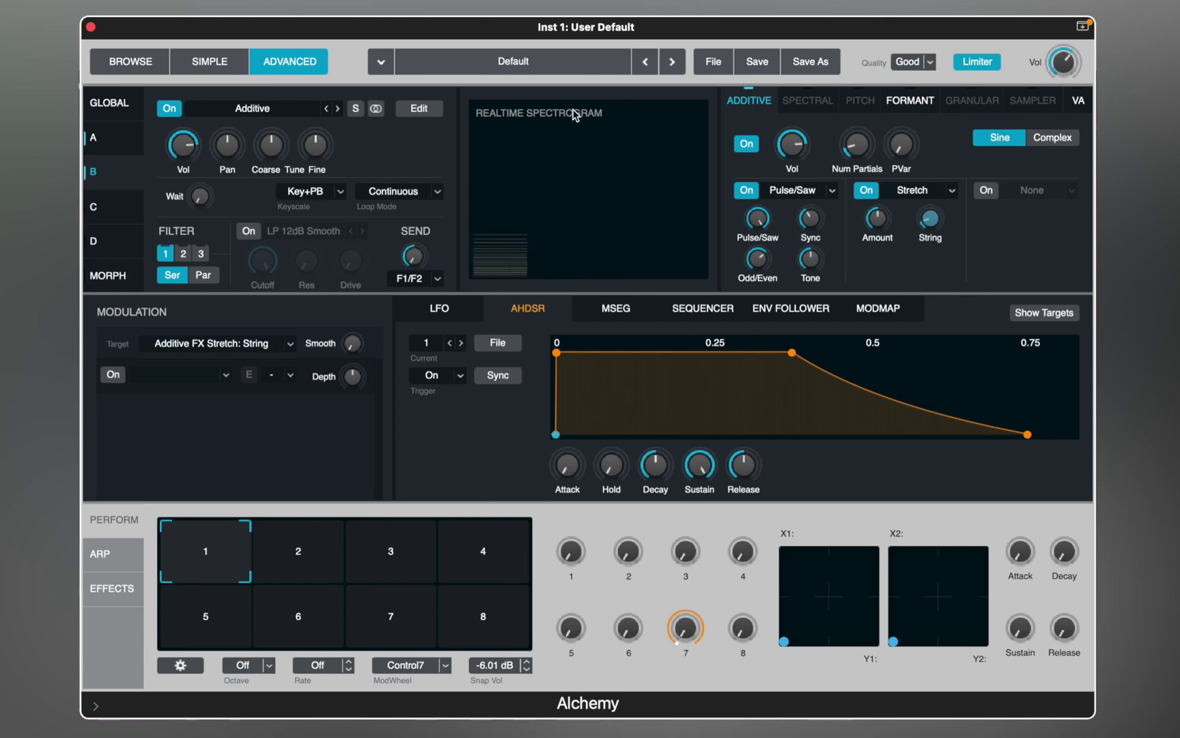
Turn on source B's synthesized formant filter, raise Center, lower Size, and set Select to about 1.2
left_click(897, 103)
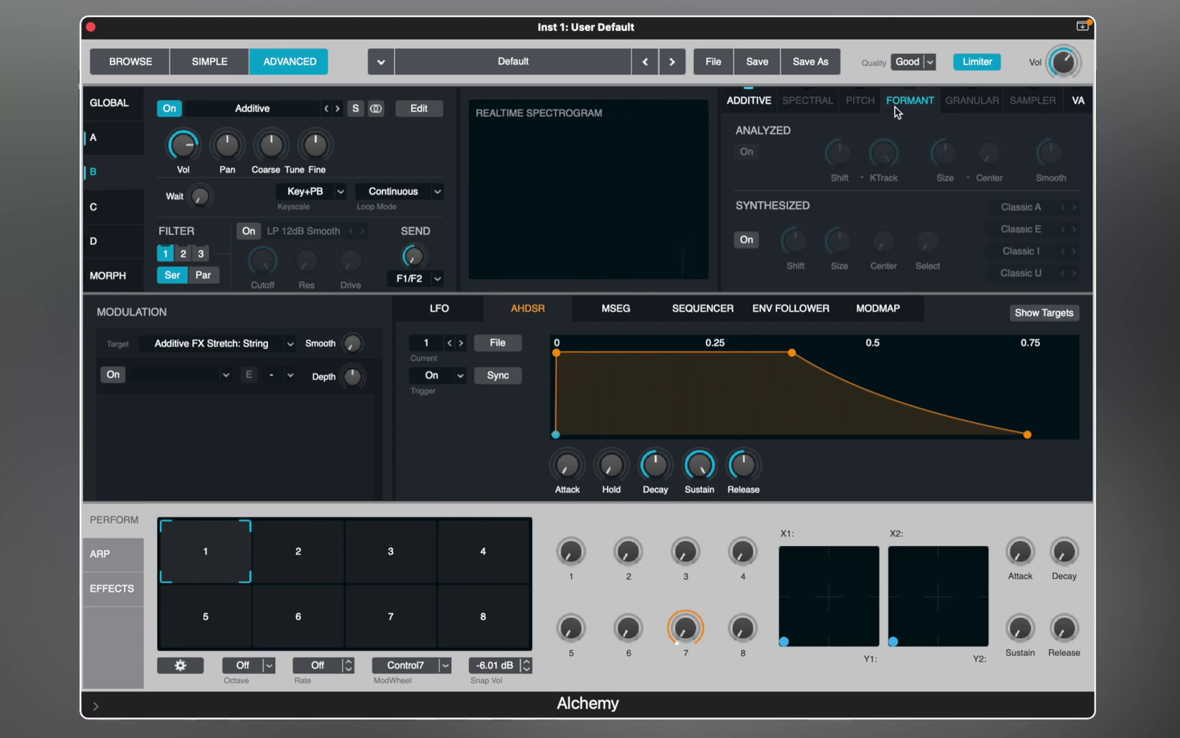
left_click(747, 239)
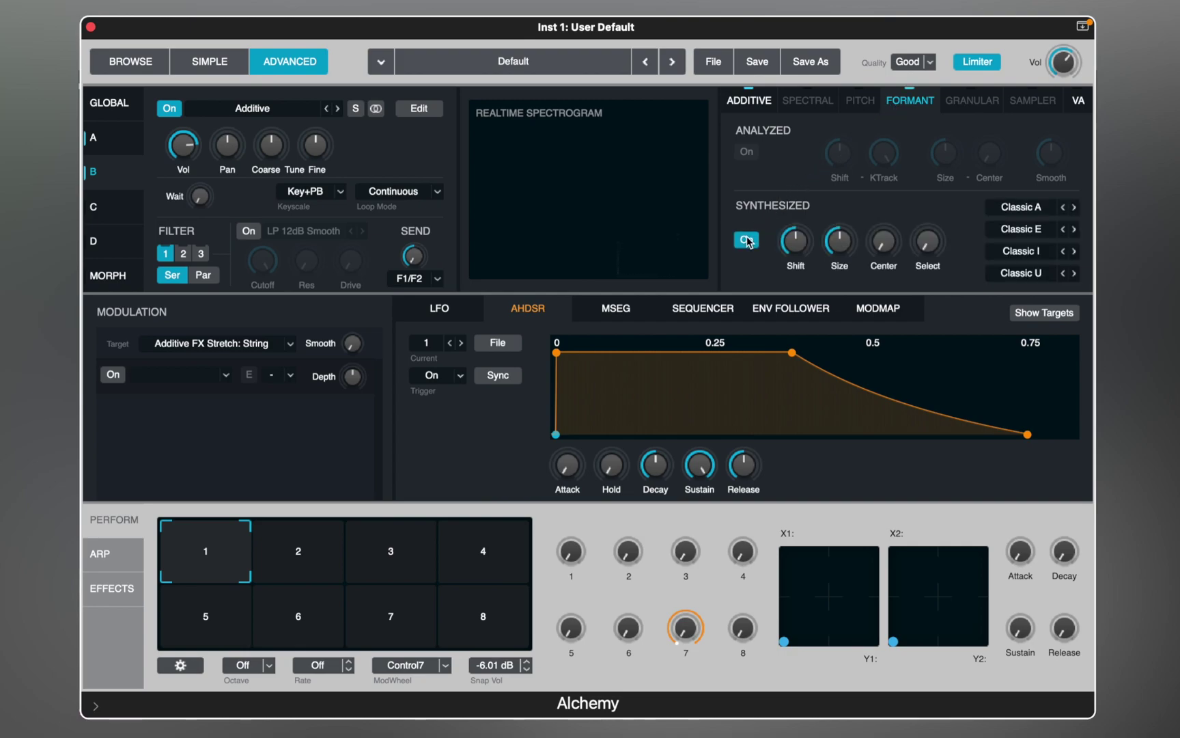
left_click_drag(883, 240, 885, 193)
left_click_drag(840, 240, 847, 269)
mouse_move(929, 241)
left_mouse_down()
mouse_move(928, 109)
mouse_move(921, 227)
left_mouse_up()
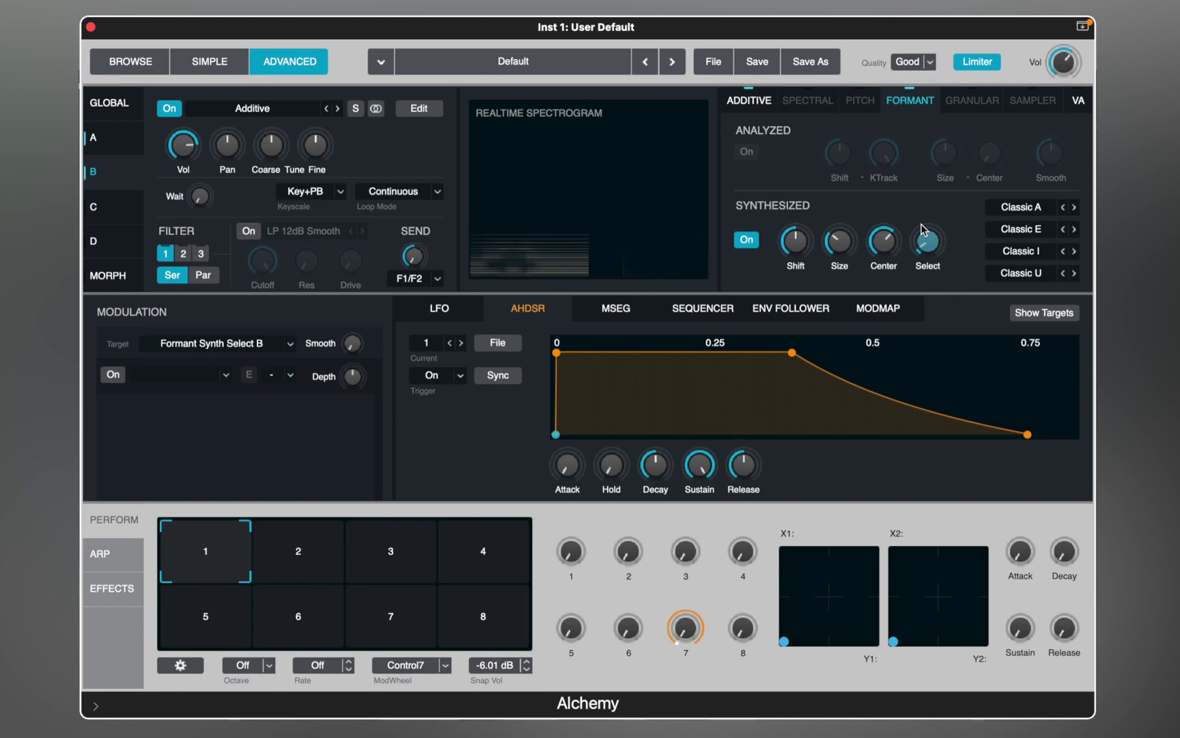
left_click_drag(921, 227, 921, 227)
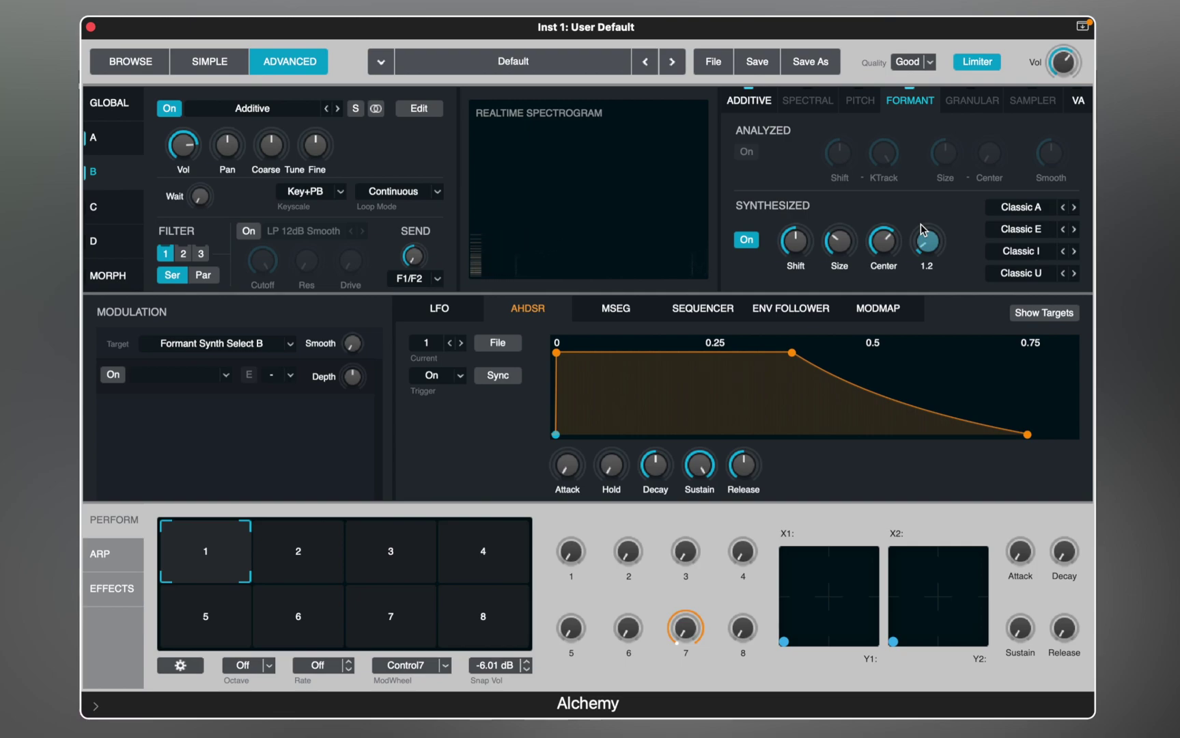
Turn on source C and start an audio import for it with the analysis mode set to Sampler
left_click(129, 209)
left_click(169, 109)
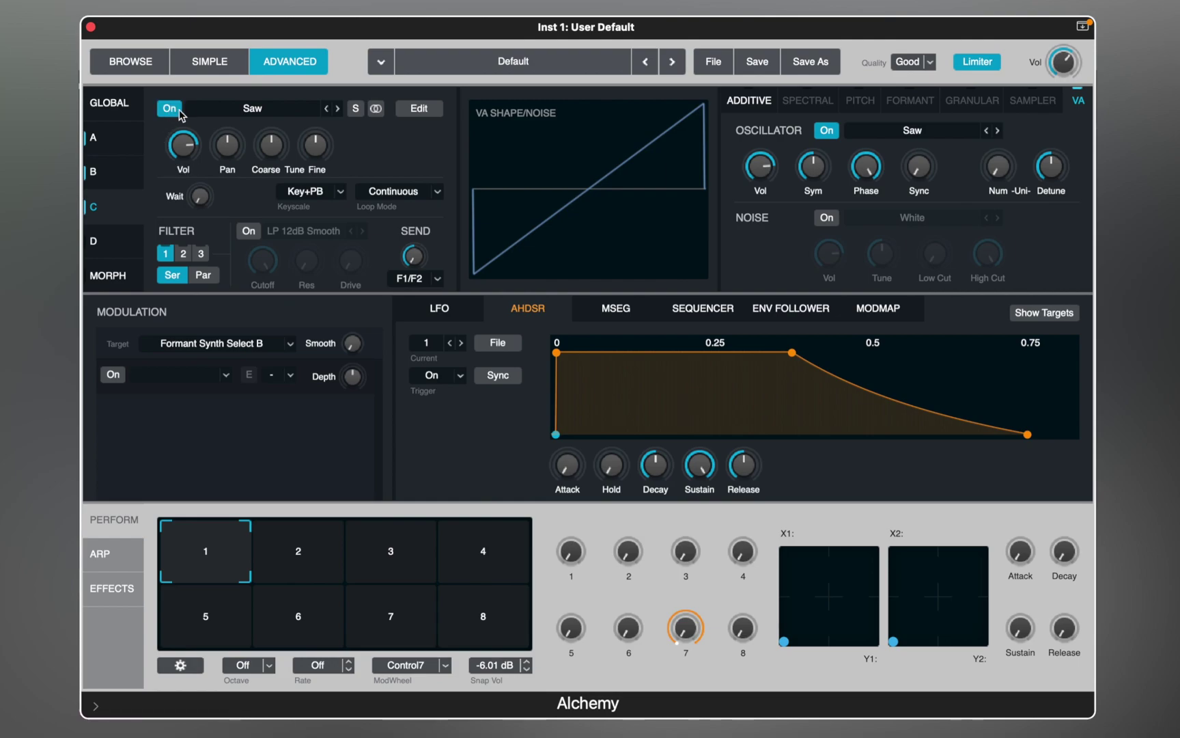
left_click(239, 111)
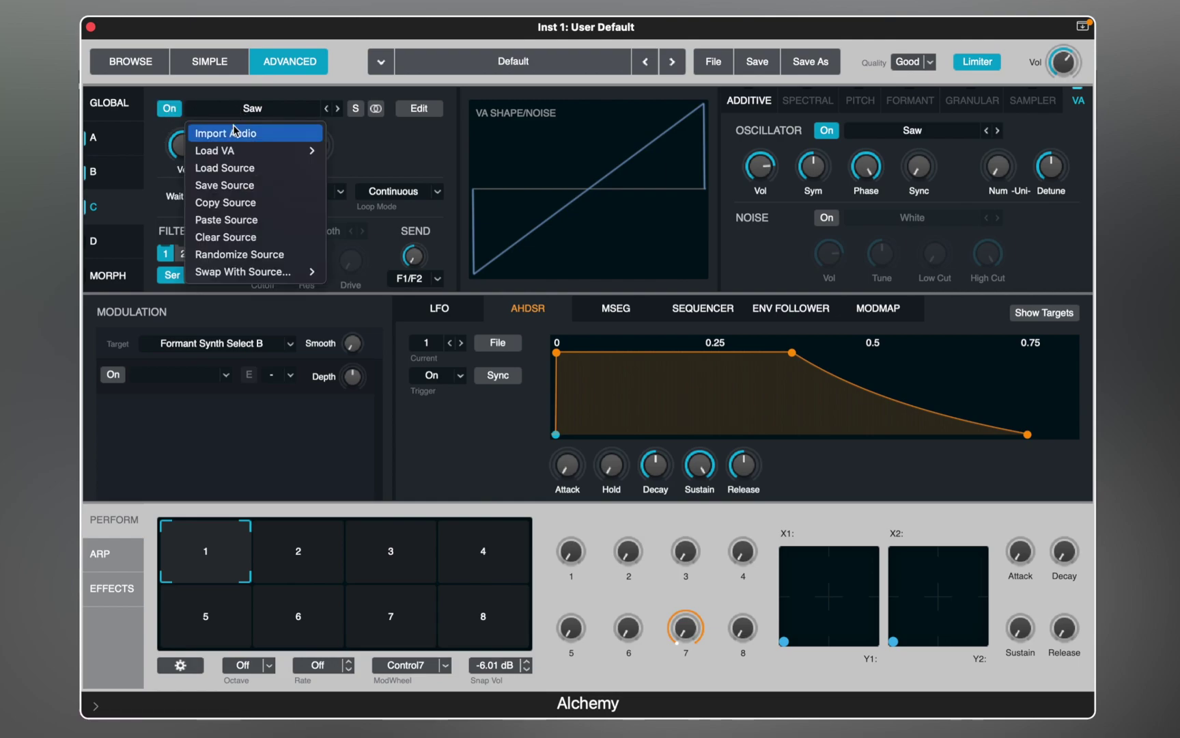
left_click(233, 130)
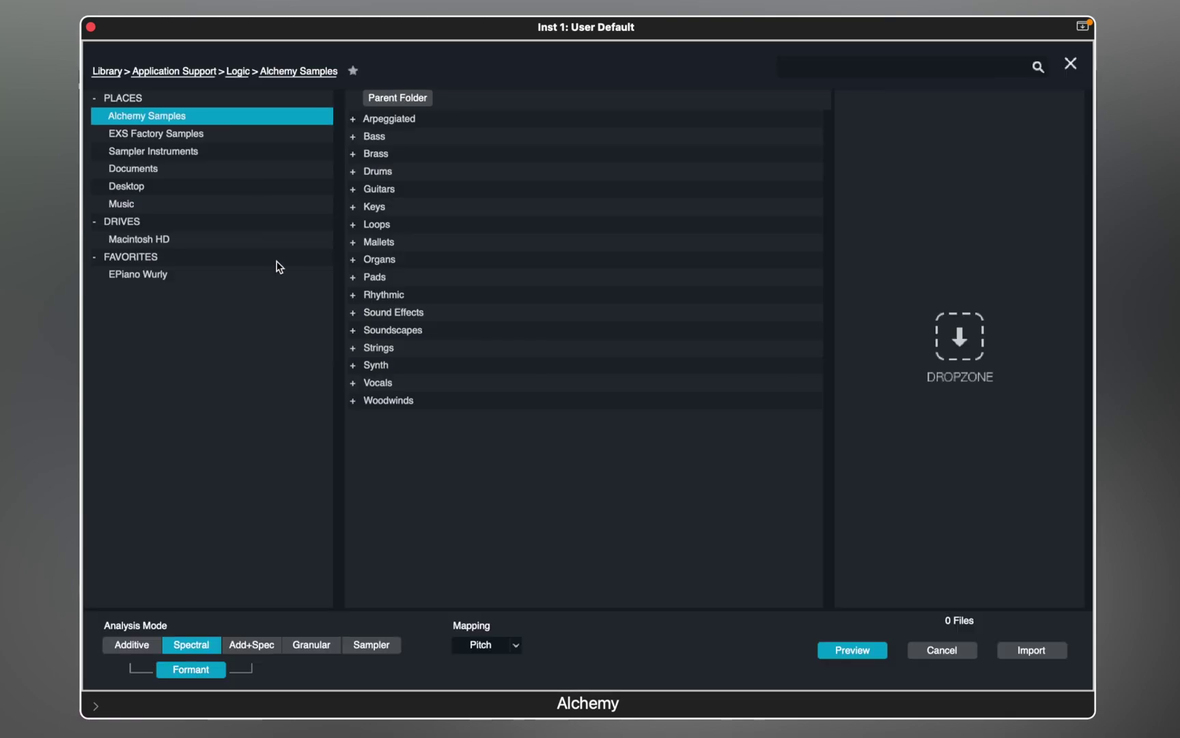
left_click(362, 644)
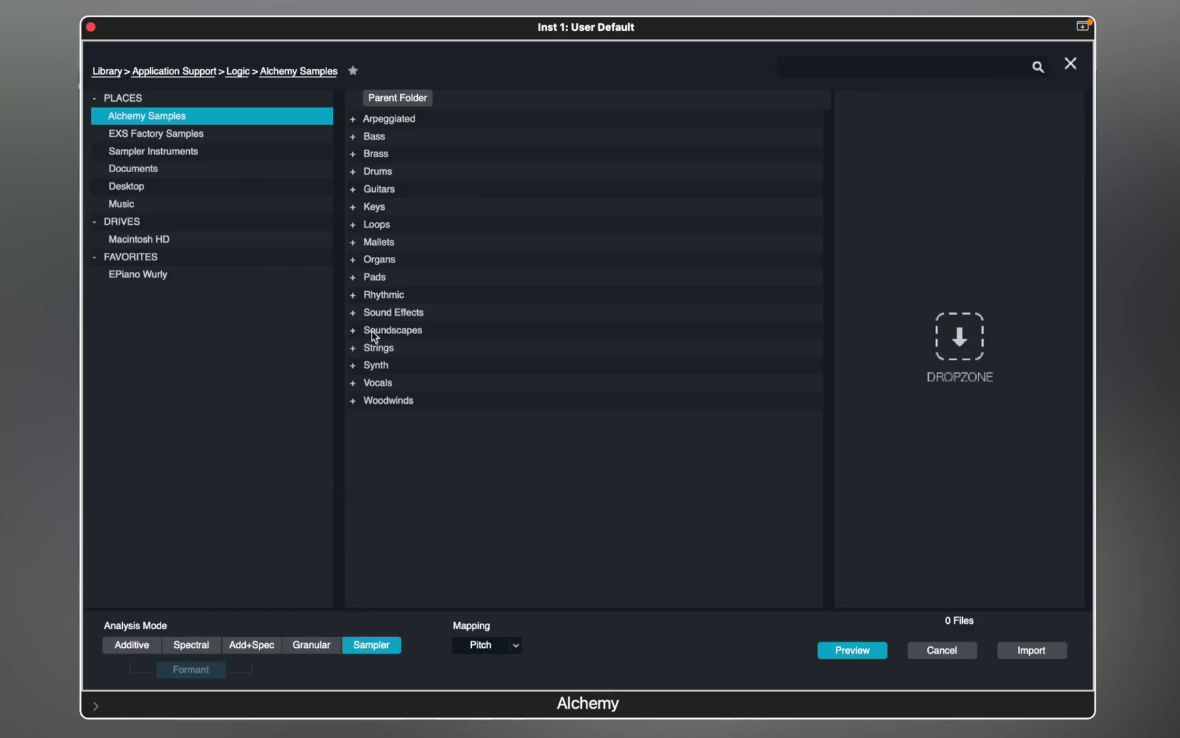
Import all EPiano FM Classic samples from the Keys > Electric Pianos folder into source C and solo the source
double_click(379, 206)
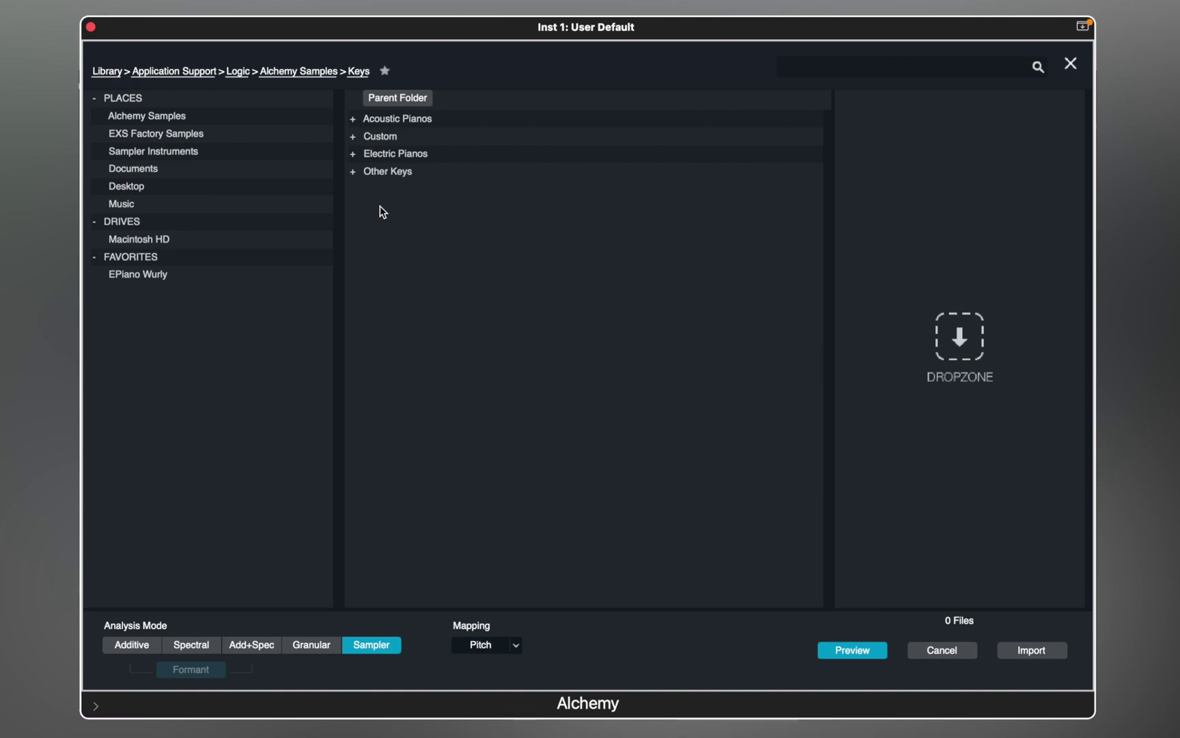
double_click(384, 156)
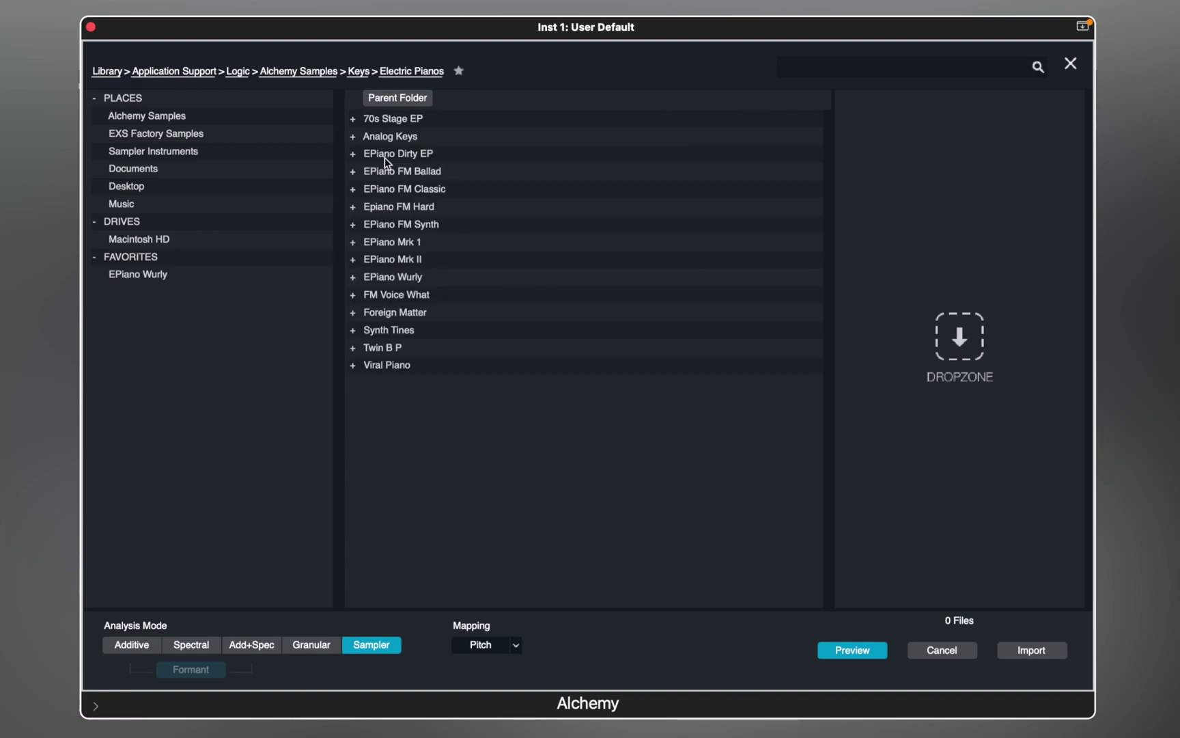
double_click(384, 183)
left_click(384, 185)
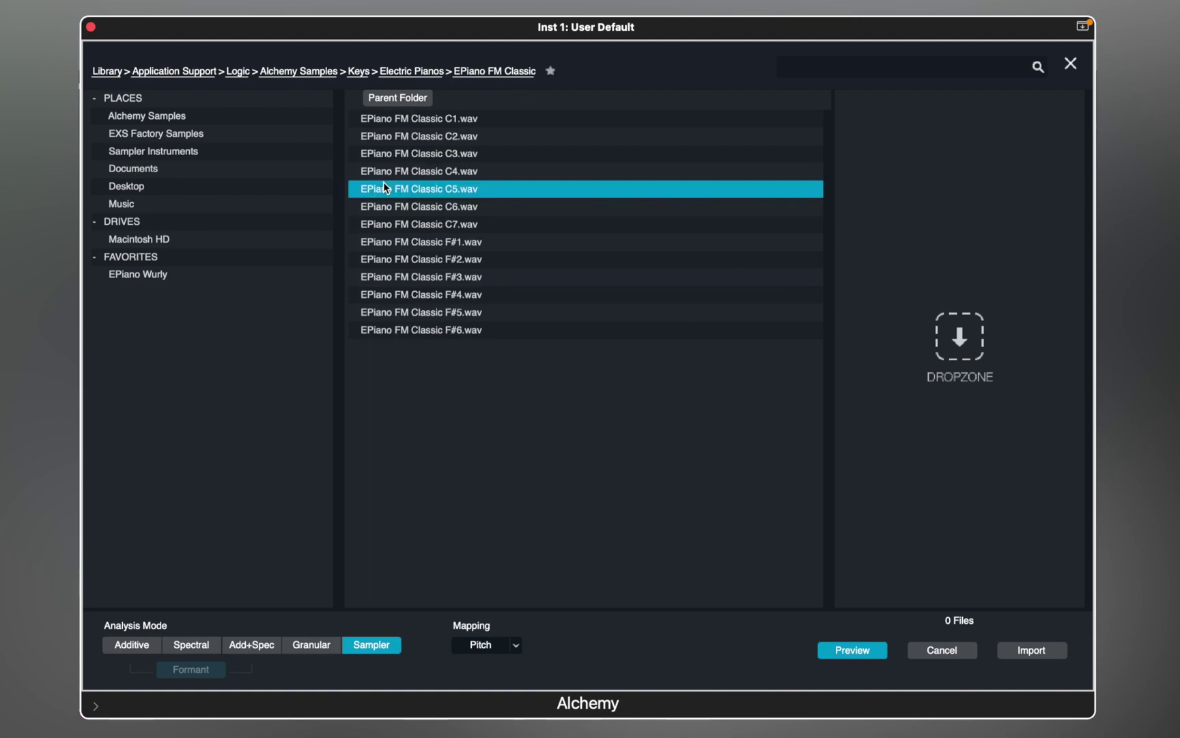
left_click(390, 330)
left_click(403, 125, "shift")
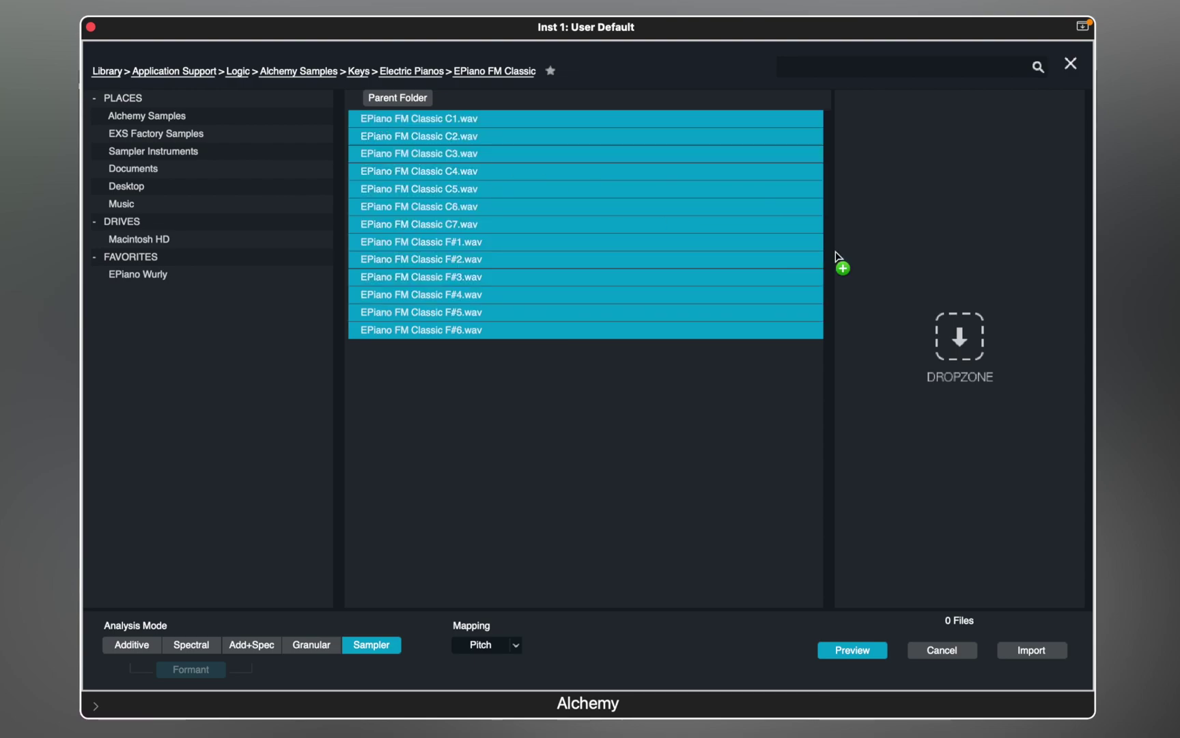
left_click_drag(837, 258, 902, 273)
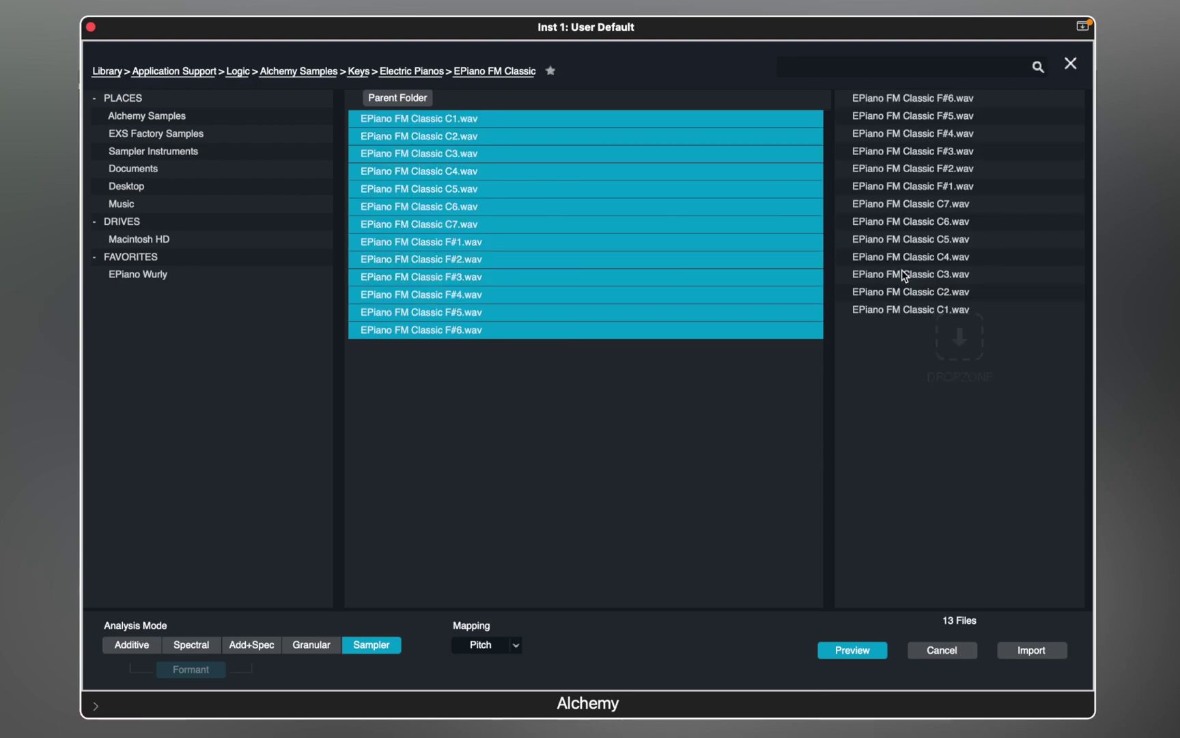
left_click(1031, 650)
left_click(356, 109)
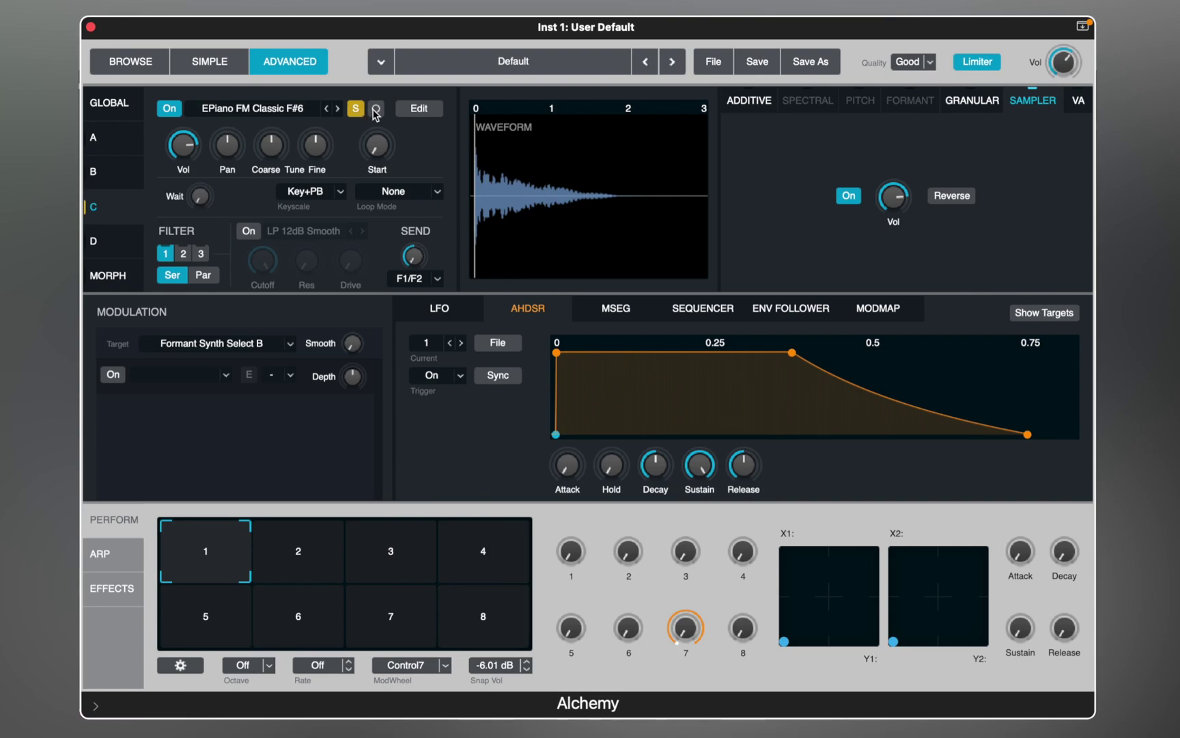
Examine source C's key zones in the source editor, including the lowest zone and its sample start marker, and close the editor
left_click(416, 109)
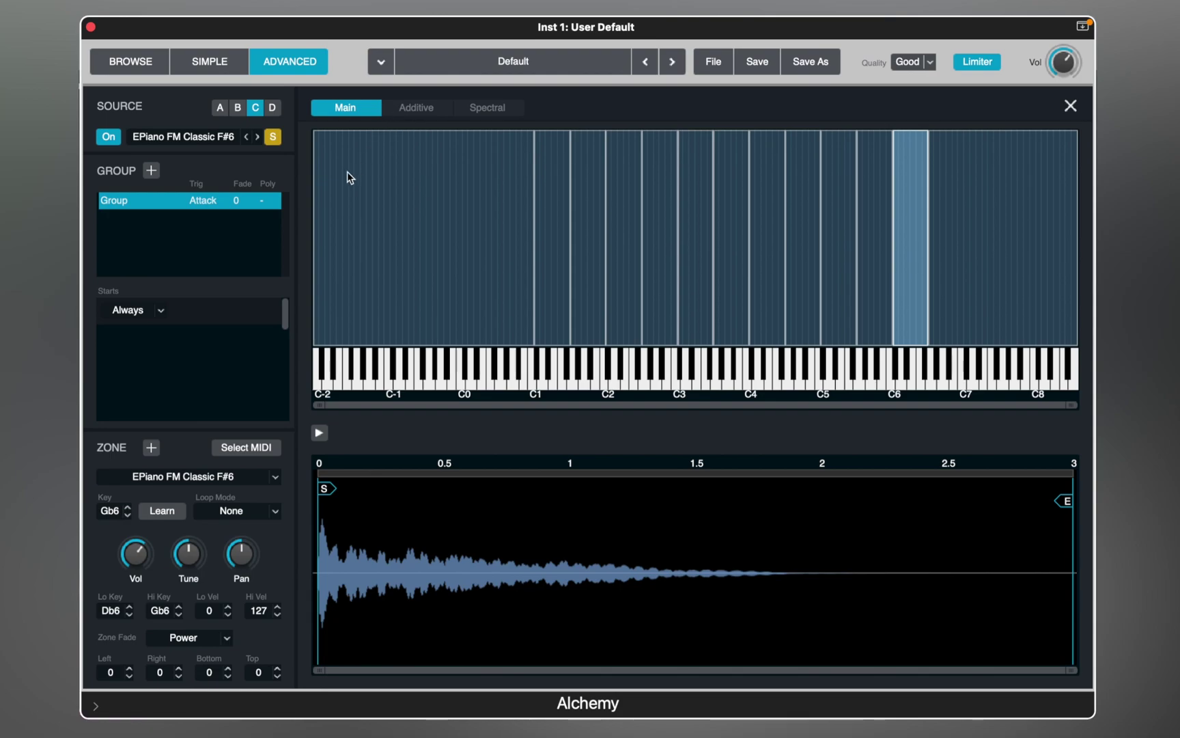
mouse_move(315, 208)
left_mouse_down()
mouse_move(480, 213)
mouse_move(308, 231)
left_mouse_up()
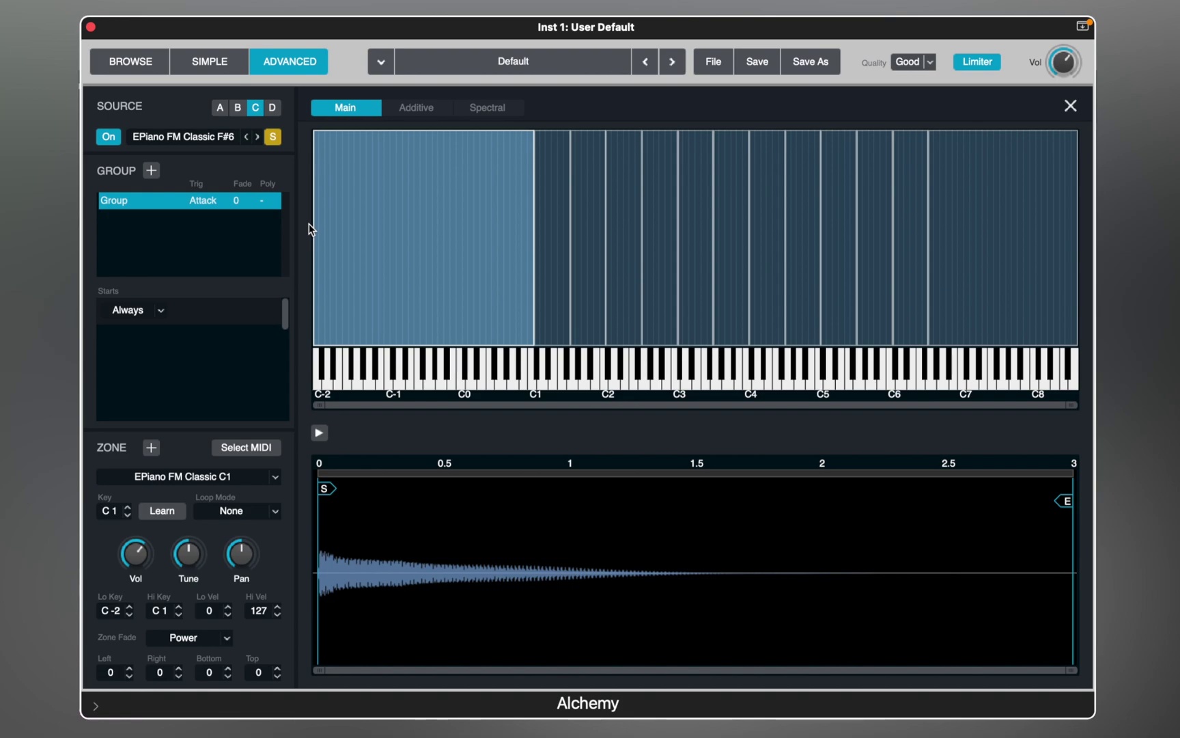
mouse_move(327, 491)
left_mouse_down()
mouse_move(372, 492)
mouse_move(324, 497)
left_mouse_up()
left_click(1071, 109)
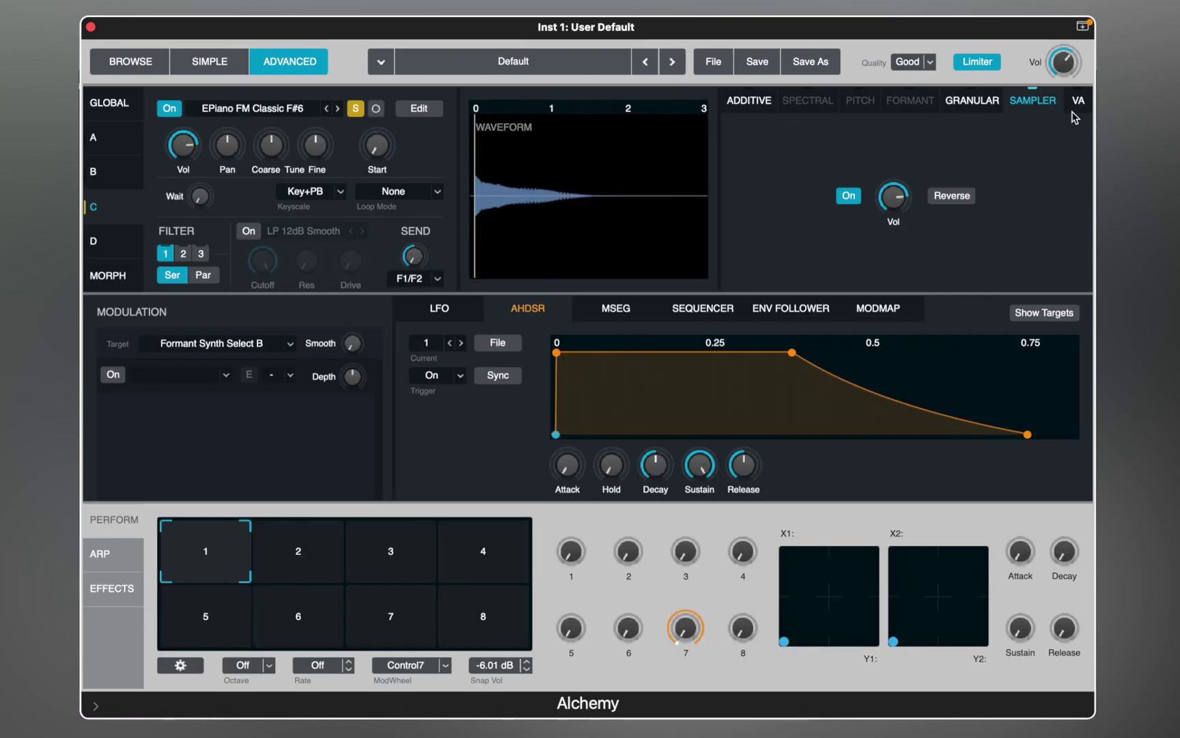
Switch source C from sampler to granular playback, lower its Speed, and raise the grain Size and Density
left_click(994, 106)
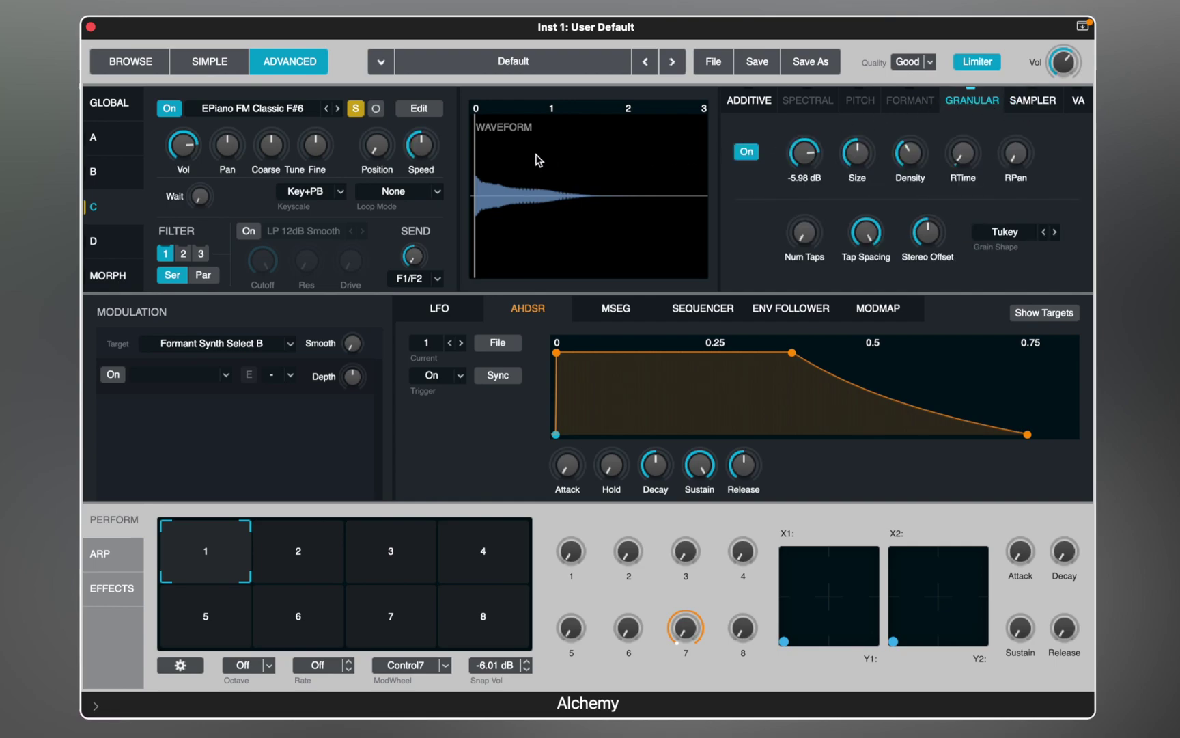
left_click_drag(421, 147, 425, 199)
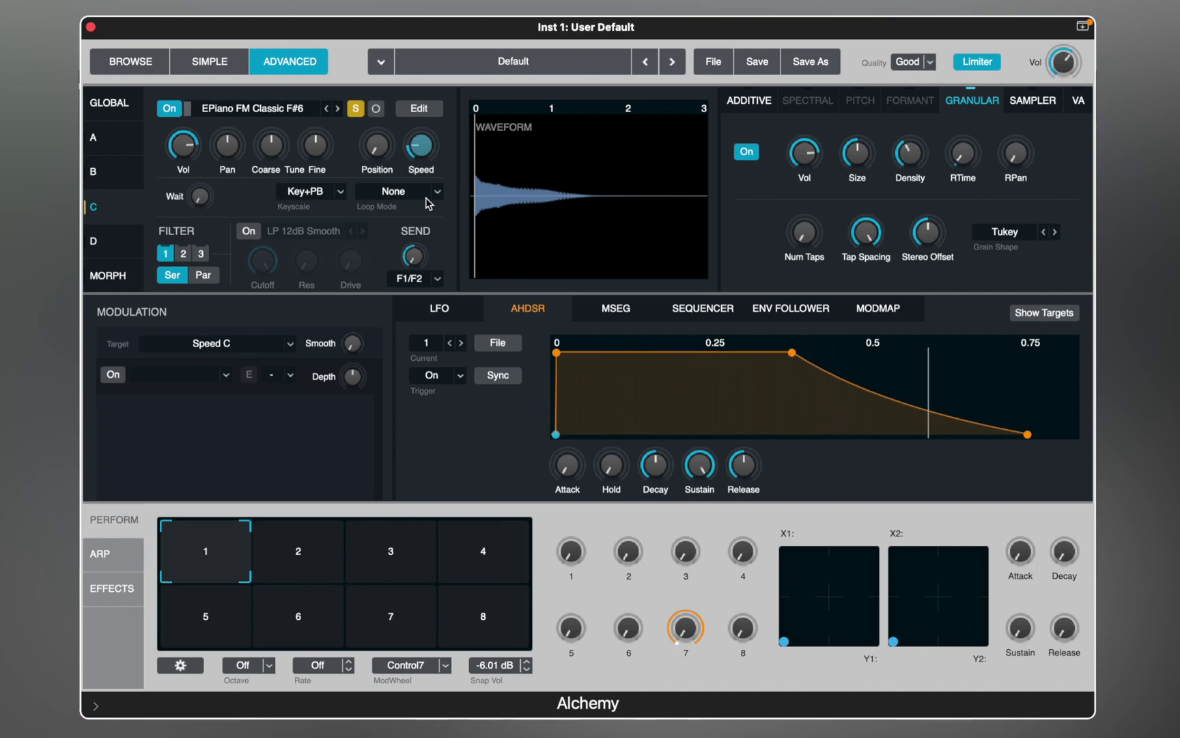
left_click(872, 153)
left_click(912, 148)
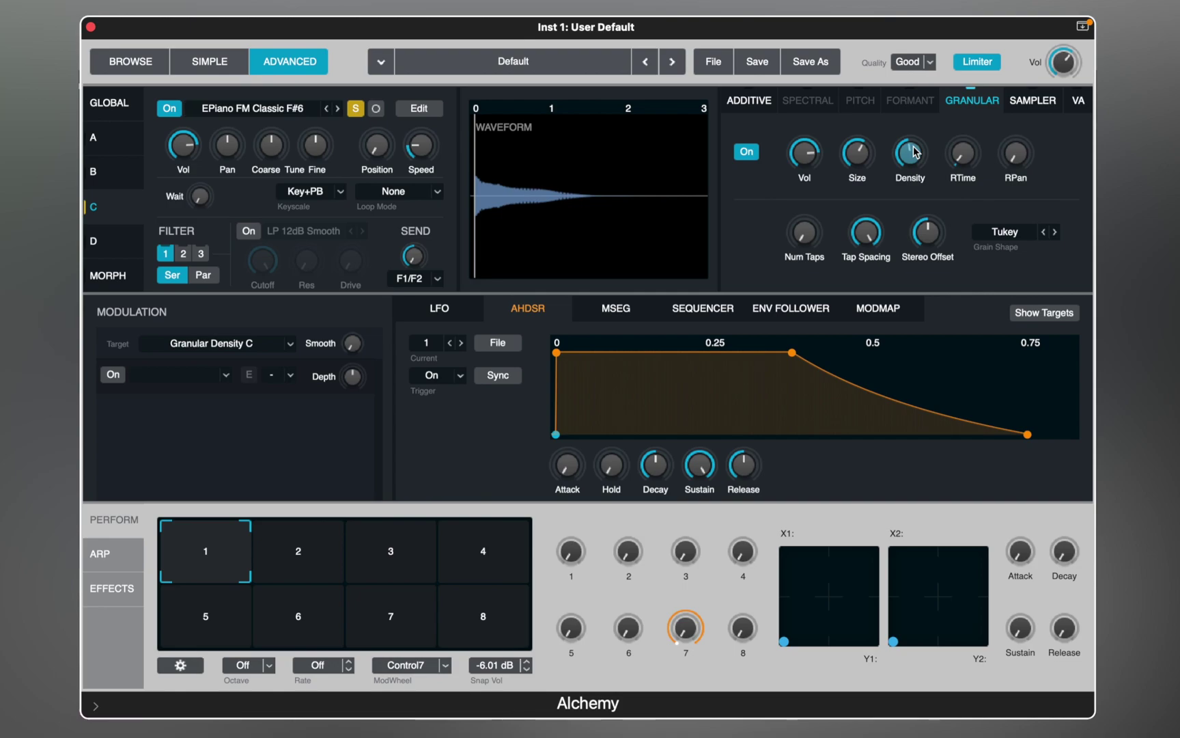
Set source C's volume to about -4.06 dB while hearing all sources, solo it again, and raise its coarse tuning
left_click(355, 109)
mouse_move(182, 145)
left_mouse_down()
mouse_move(174, 273)
mouse_move(172, 134)
left_mouse_up()
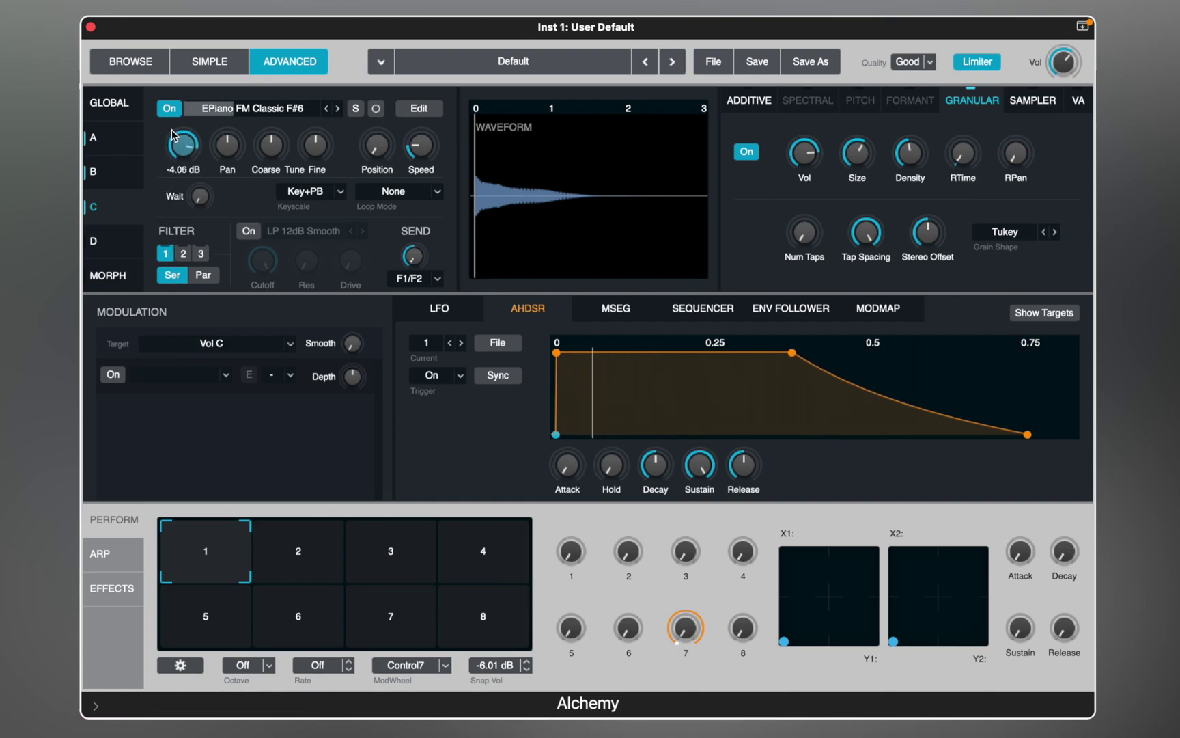
left_click(354, 109)
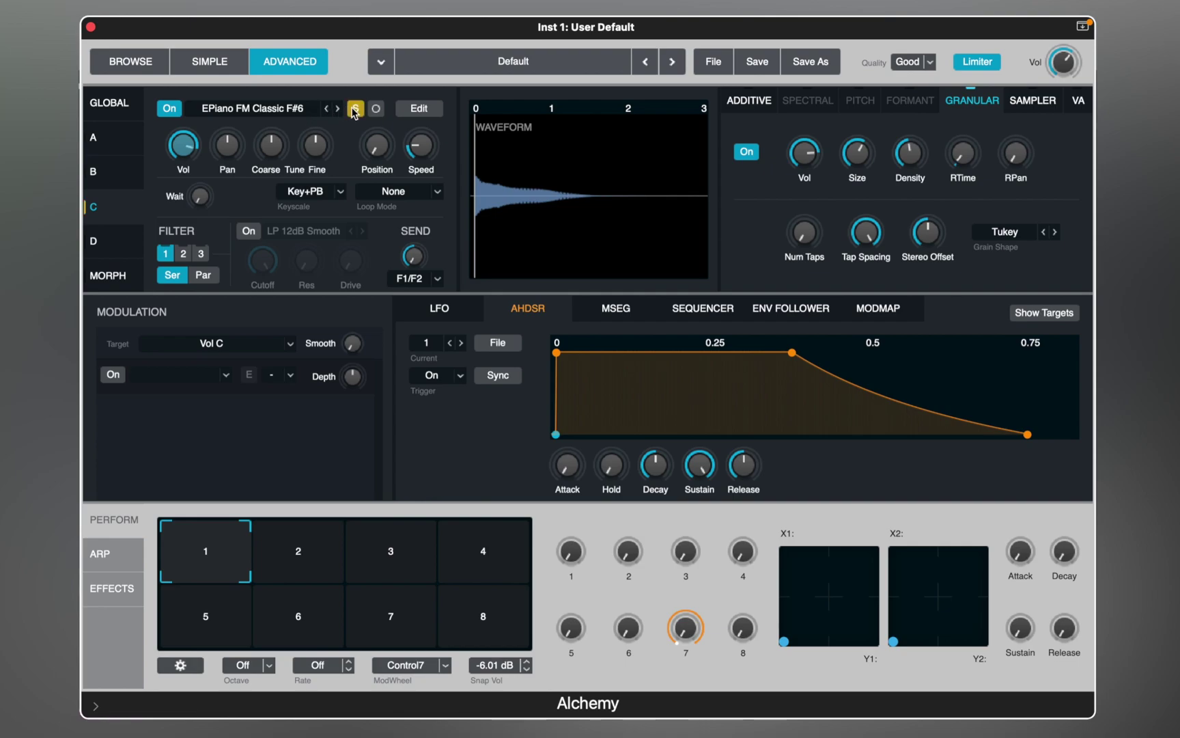
left_click_drag(282, 142, 290, 115)
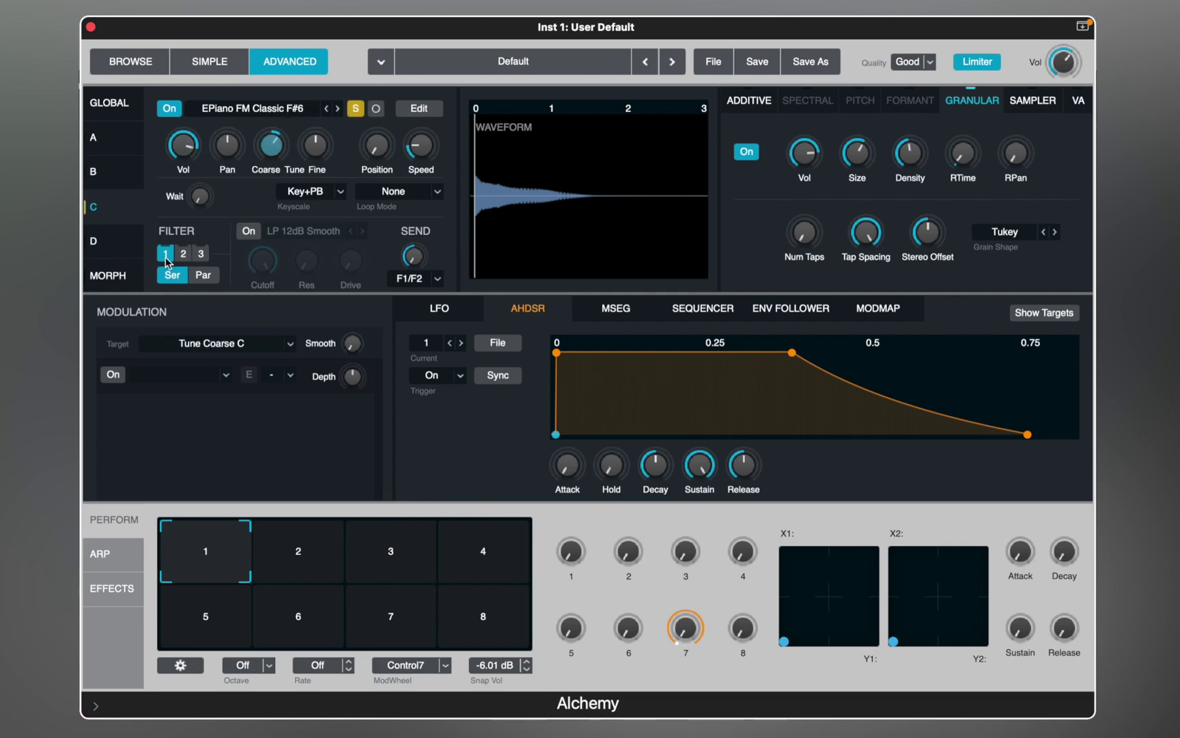
Route source C's filters in parallel and turn on filter 1 as Bitcrusher with Mix at maximum and Amount at about 59.6%
left_click(200, 276)
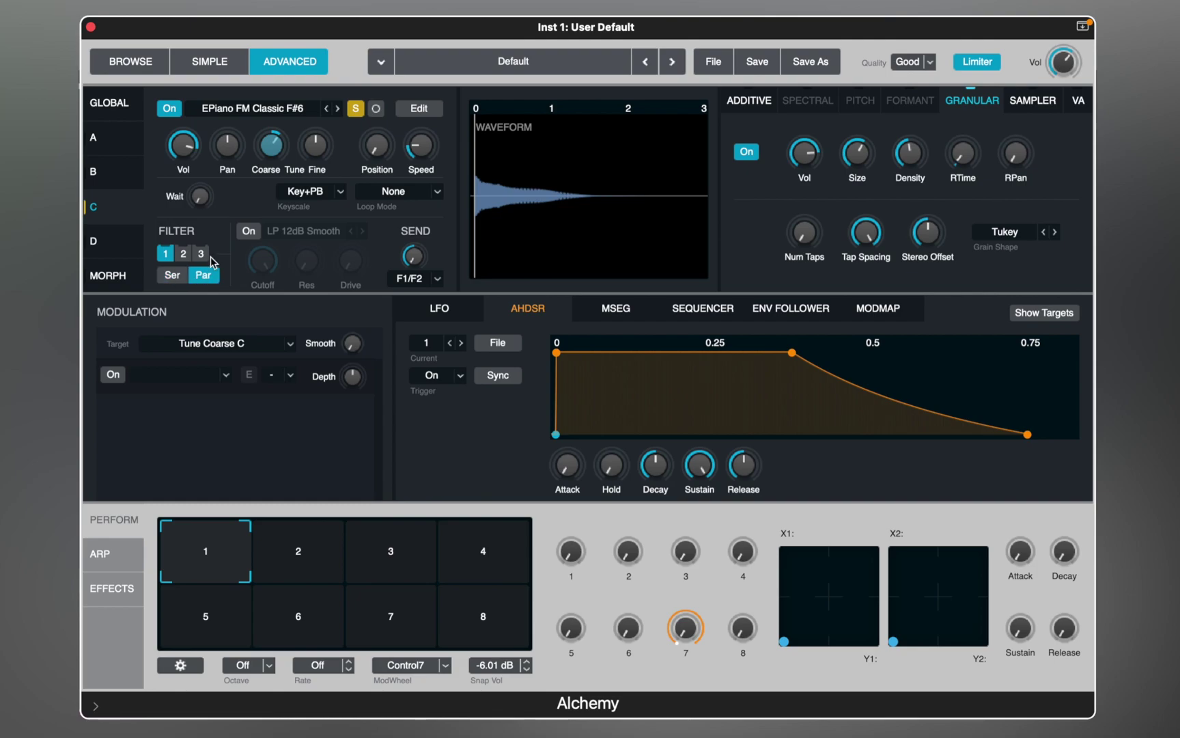
left_click(247, 232)
left_click(284, 236)
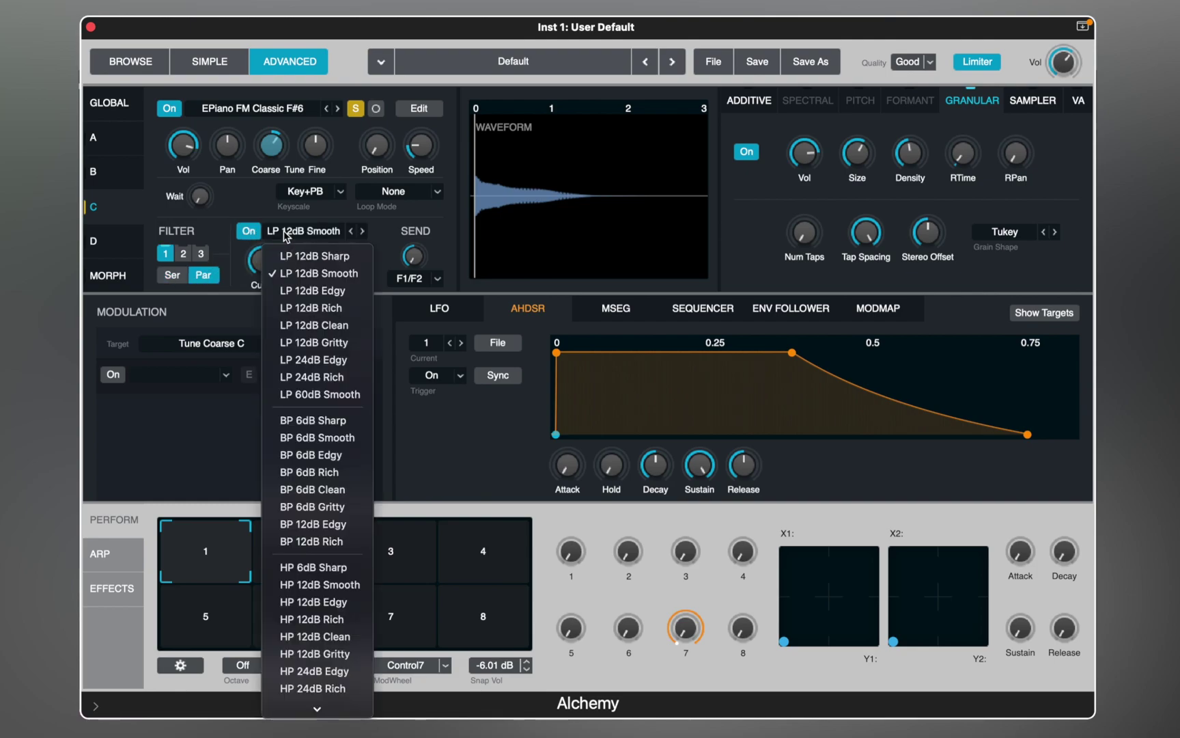
scroll(292, 256, "down", 5)
left_click(295, 497)
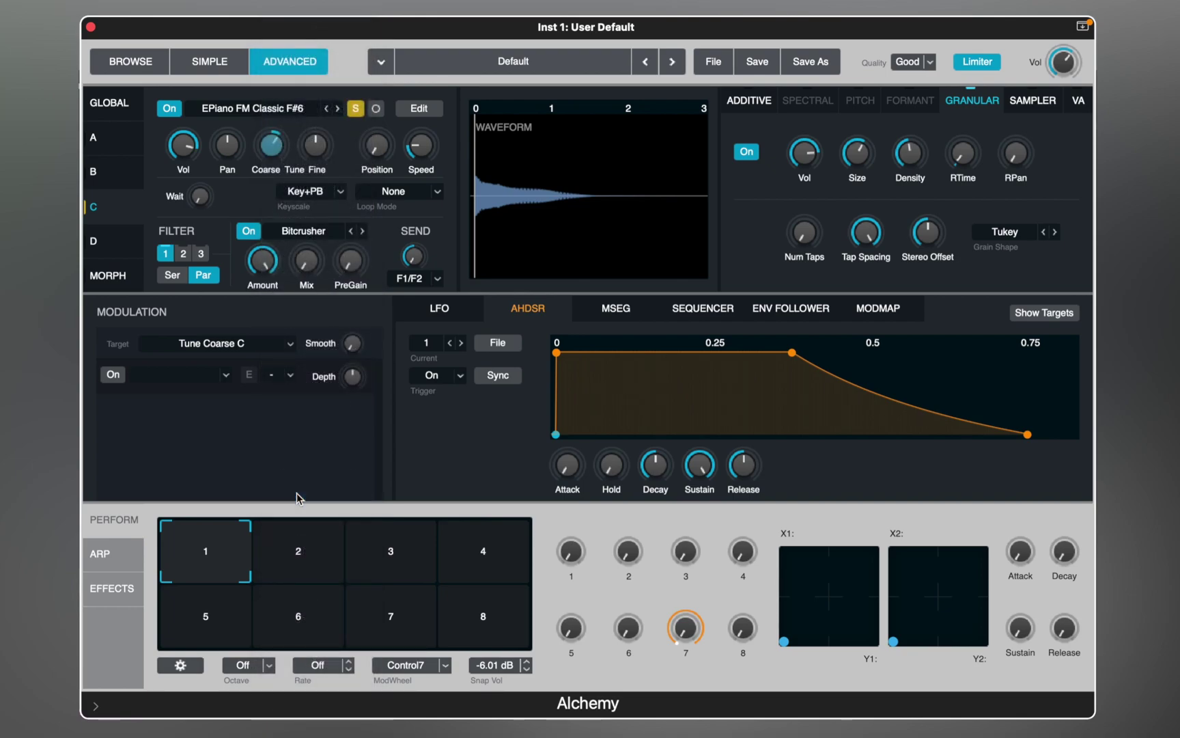
left_click_drag(309, 264, 319, 175)
left_click_drag(262, 260, 263, 323)
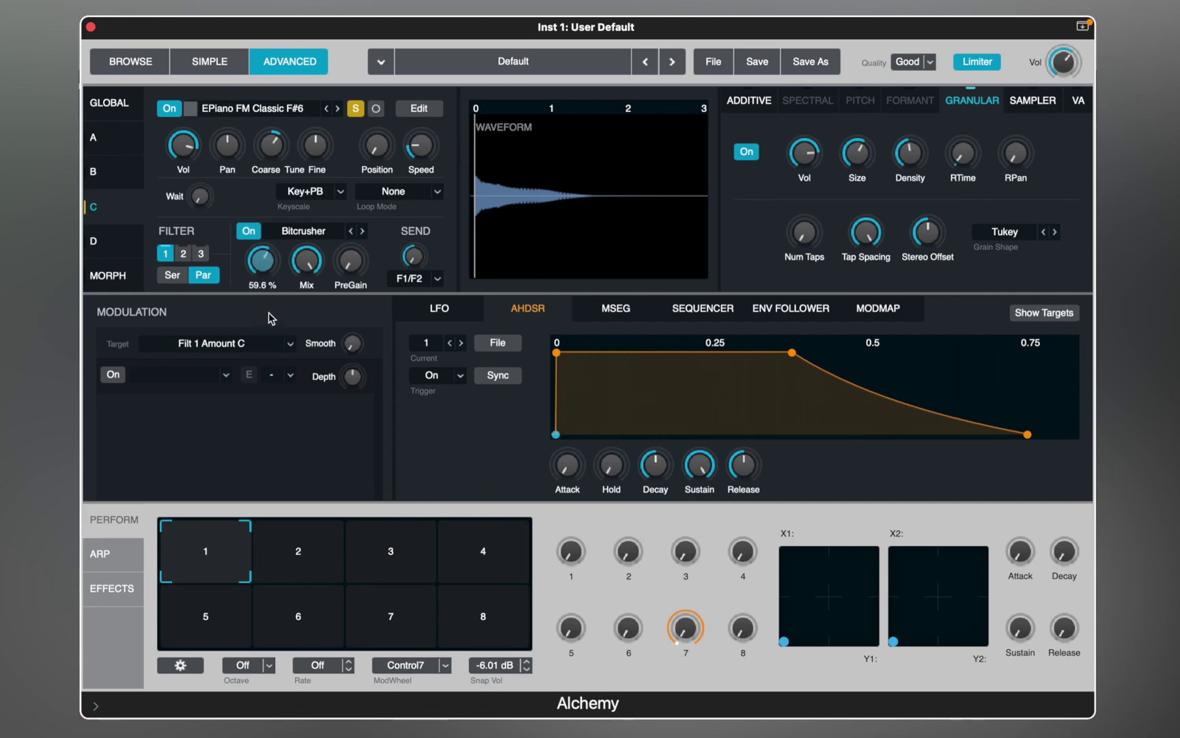
Turn on source C's second filter as Tube and raise its Mix to about 61%
left_click(183, 254)
left_click(281, 234)
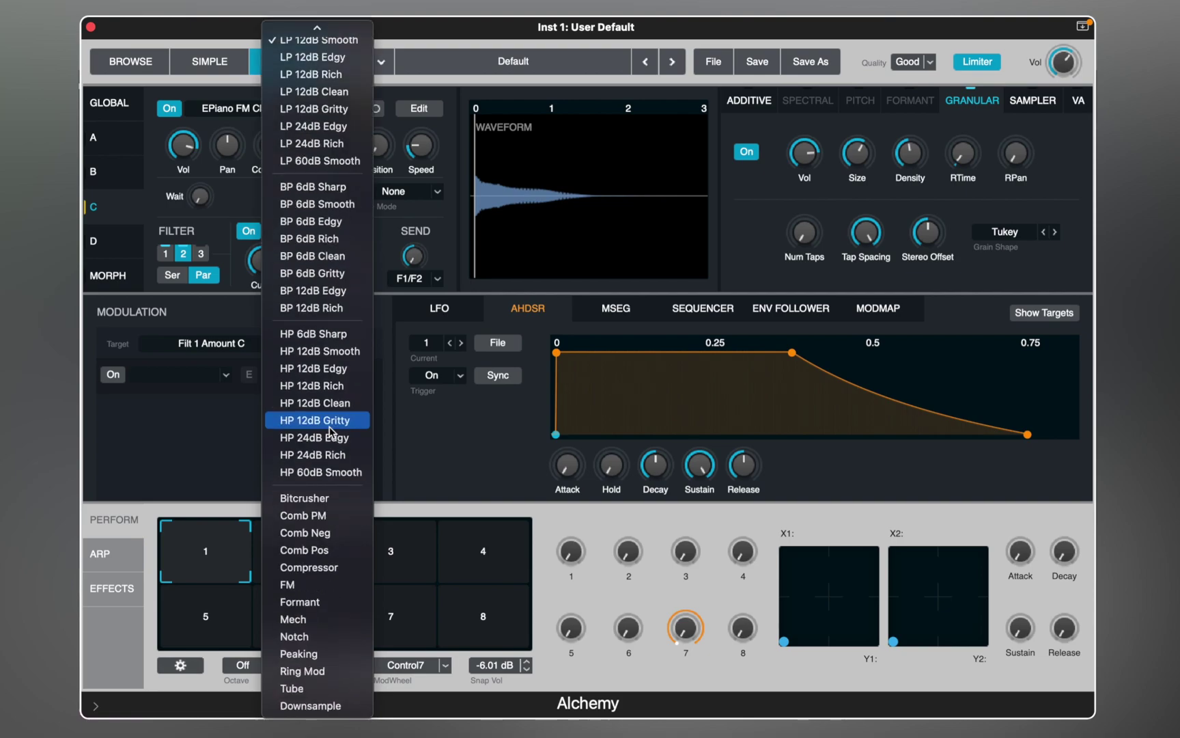
left_click(309, 688)
left_click_drag(310, 260, 301, 235)
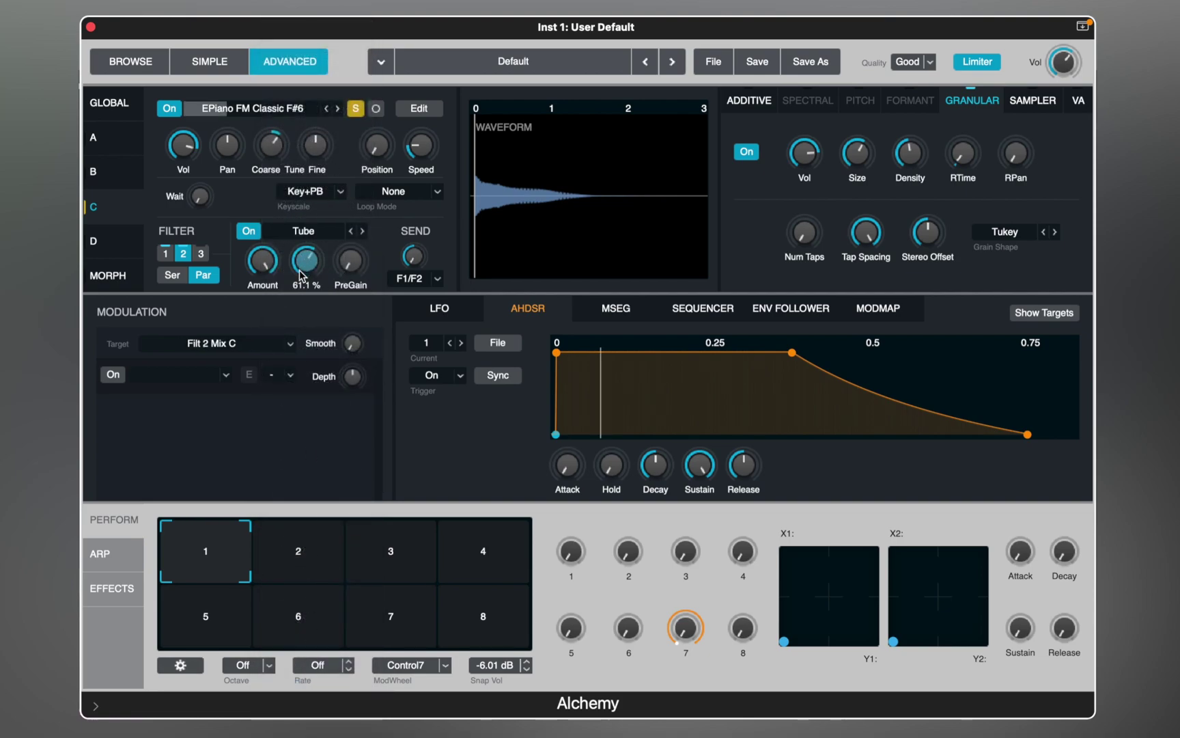
Turn on source C's third filter as HP 12dB Rich with its cutoff at about 811 Hz
left_click(200, 253)
left_click(269, 236)
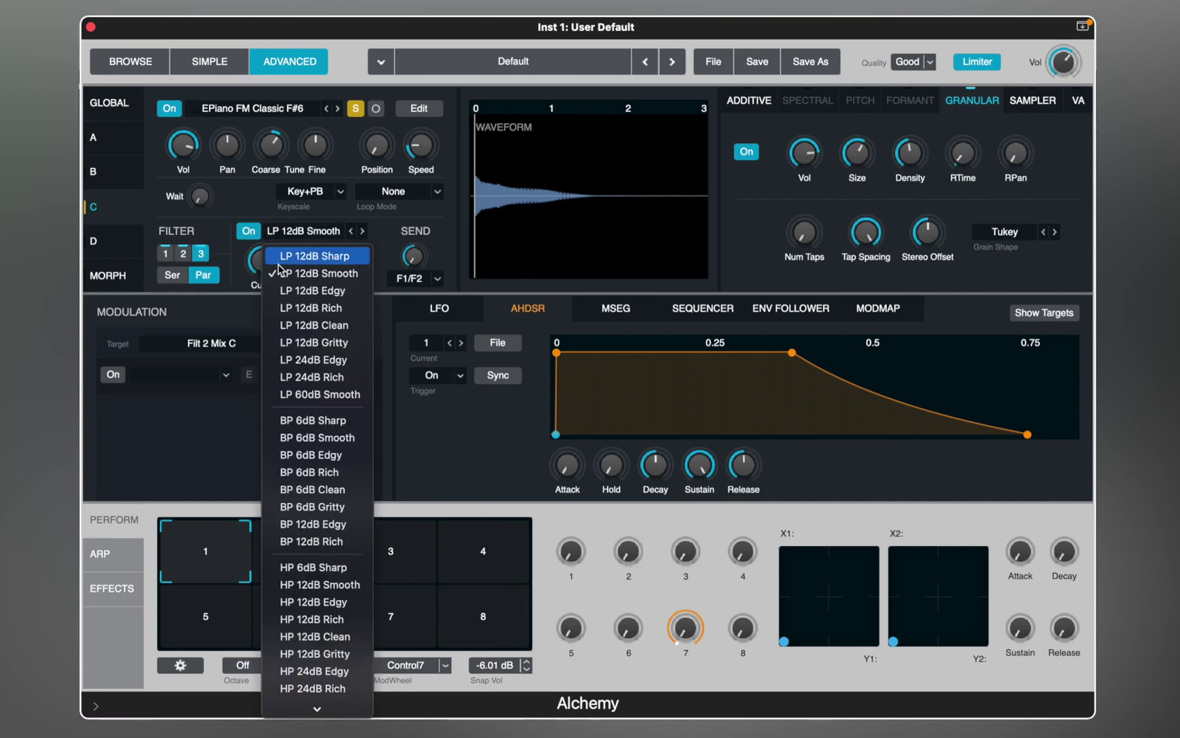
scroll(305, 441, "down", 5)
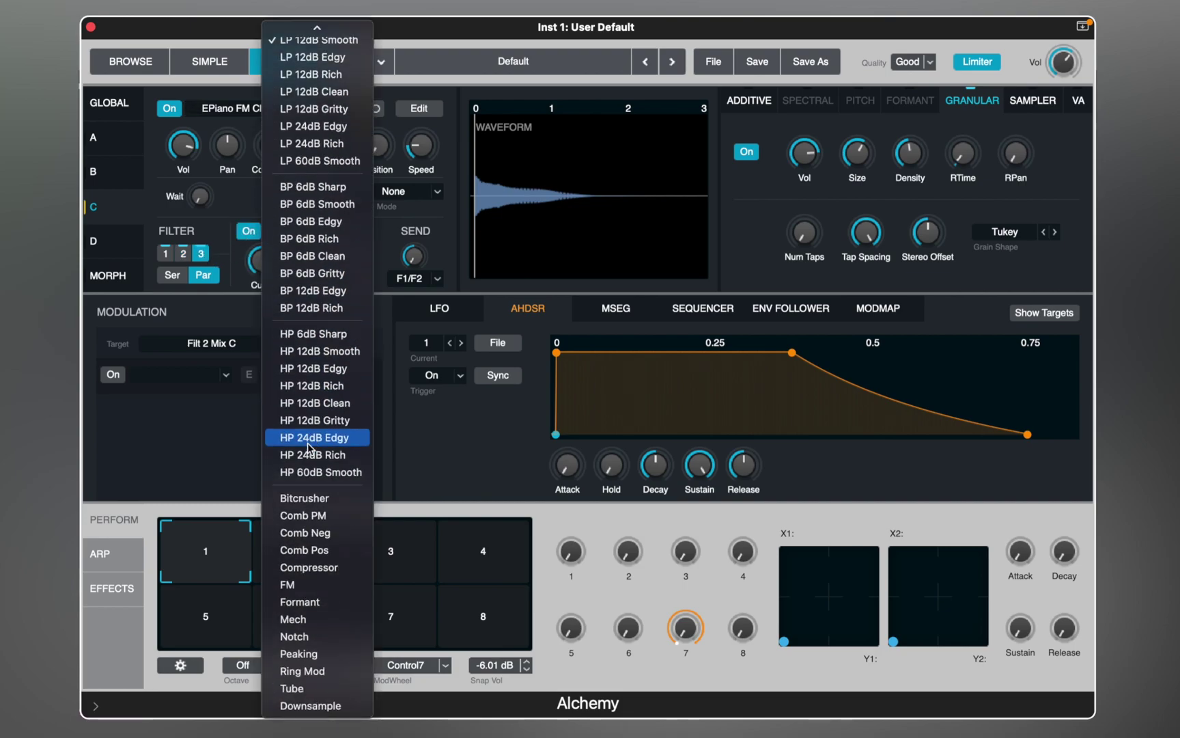
left_click(311, 385)
left_click(262, 260)
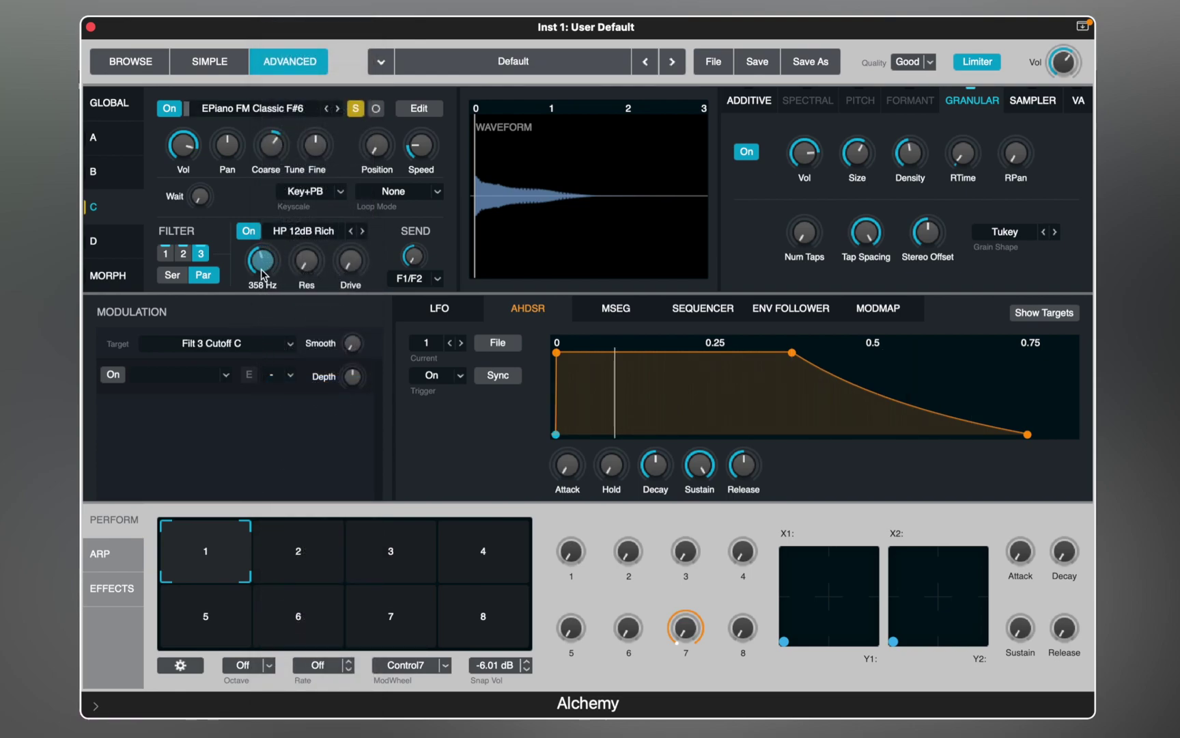
mouse_move(262, 272)
left_mouse_down()
mouse_move(265, 217)
mouse_move(263, 256)
left_mouse_up()
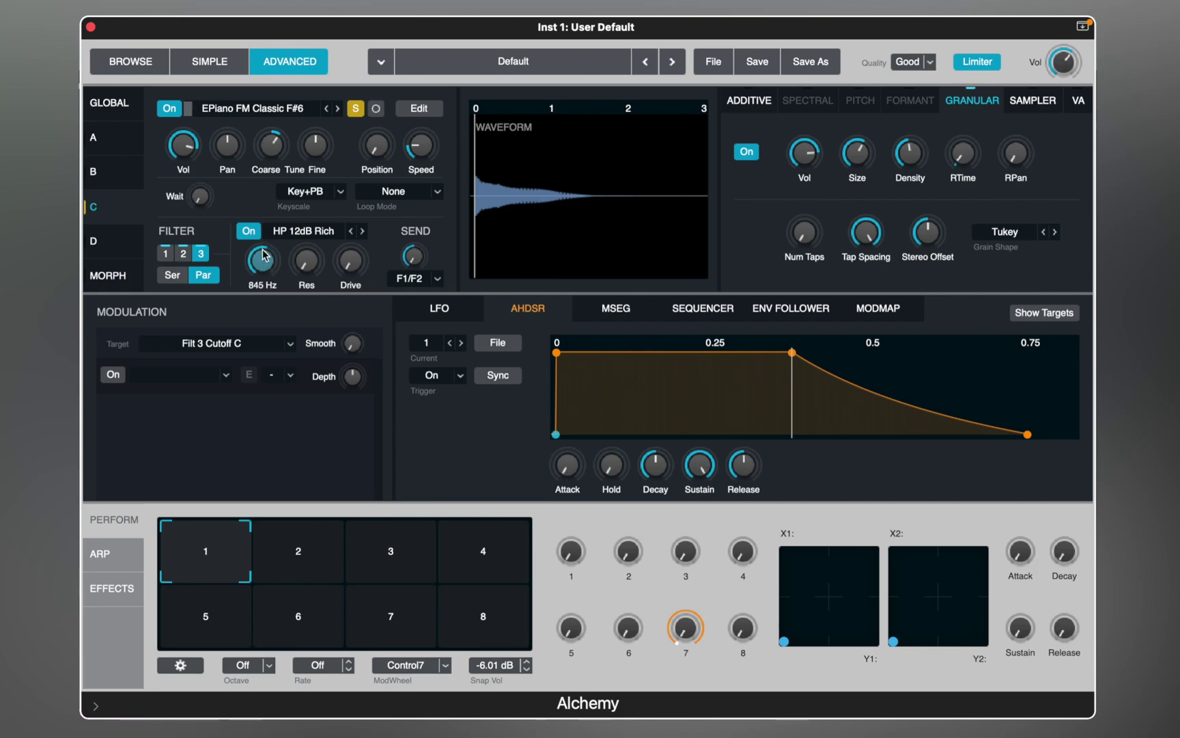
Route source C's filters in series, readjust filter 3's cutoff and resonance, and lower the unsoloed source's volume
left_click(179, 277)
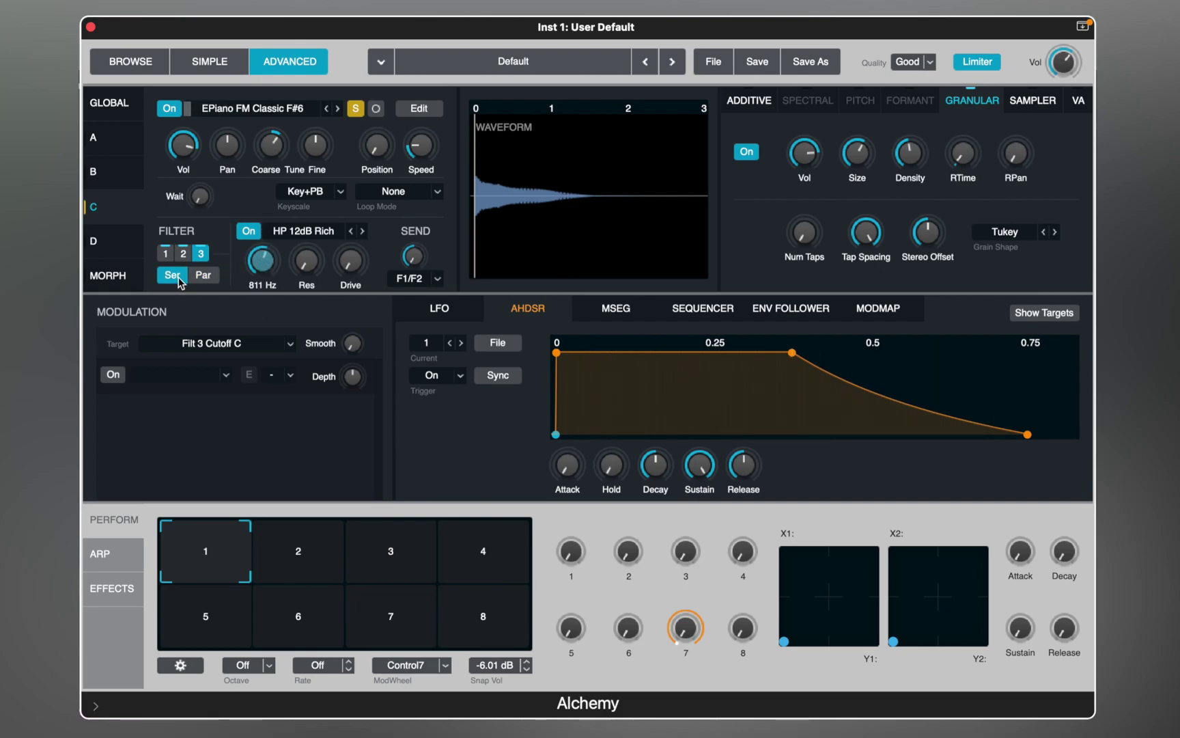
left_click_drag(262, 272, 303, 283)
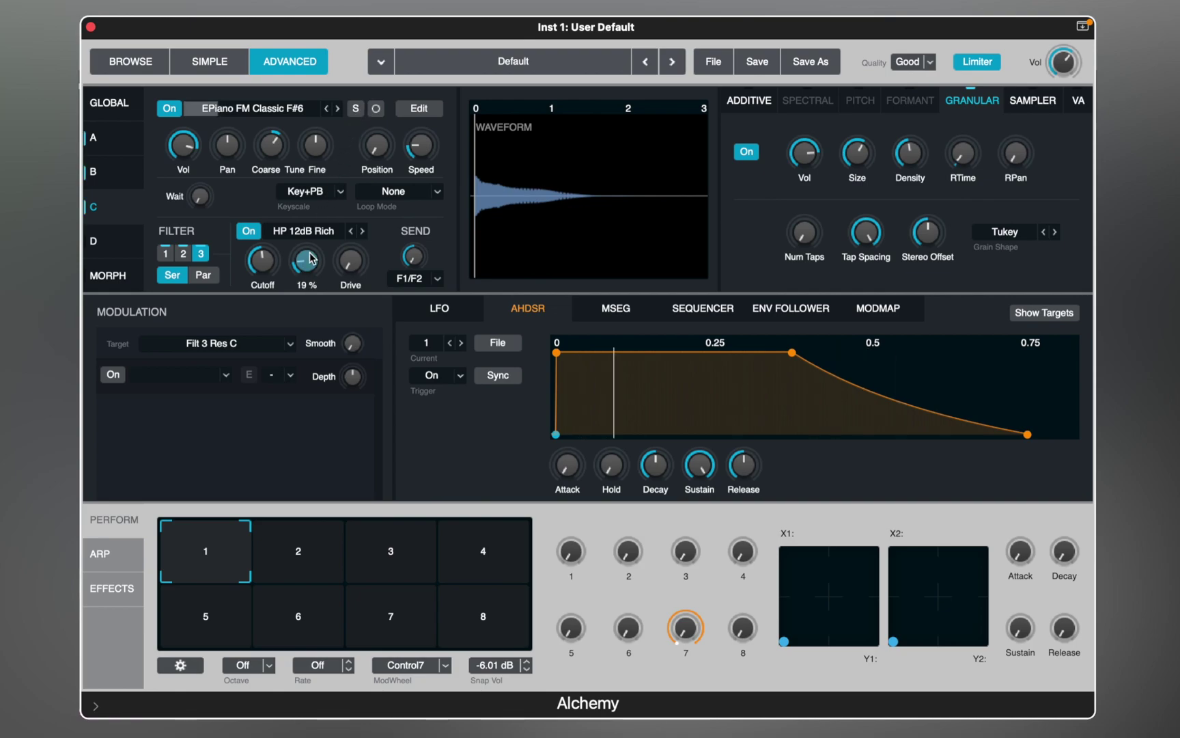
left_click(189, 163)
left_click_drag(189, 162, 190, 178)
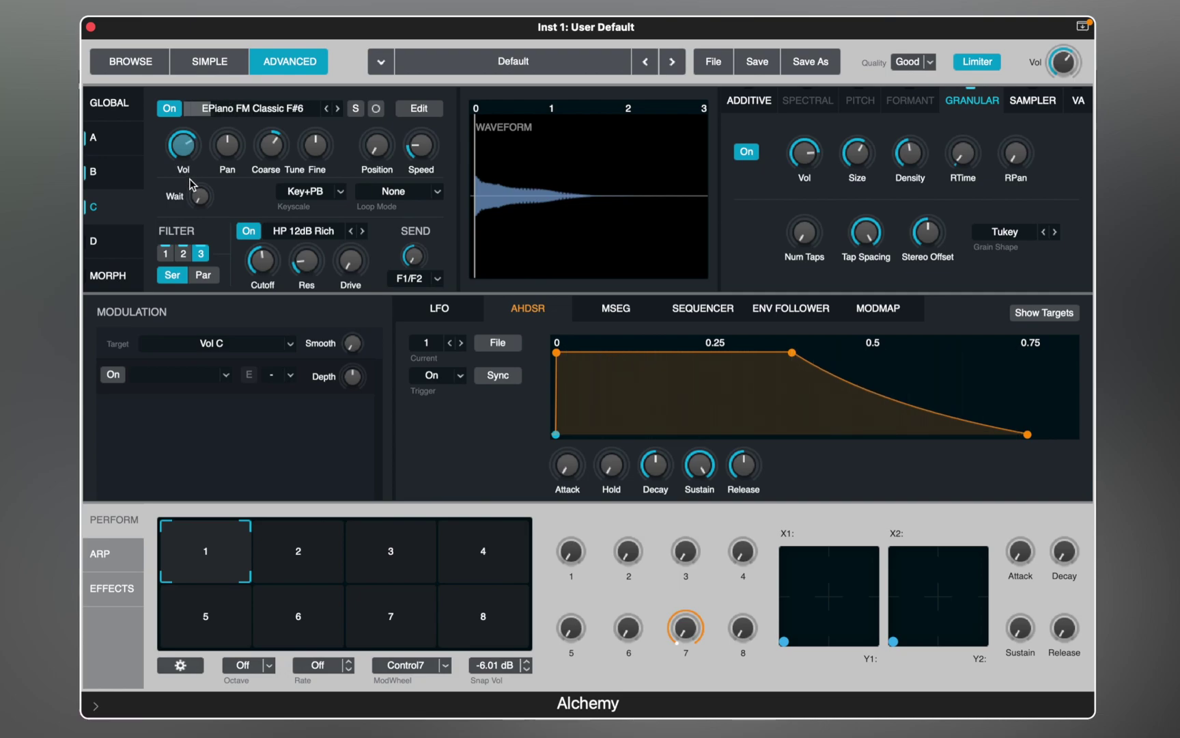
left_click(306, 261)
left_click(276, 267)
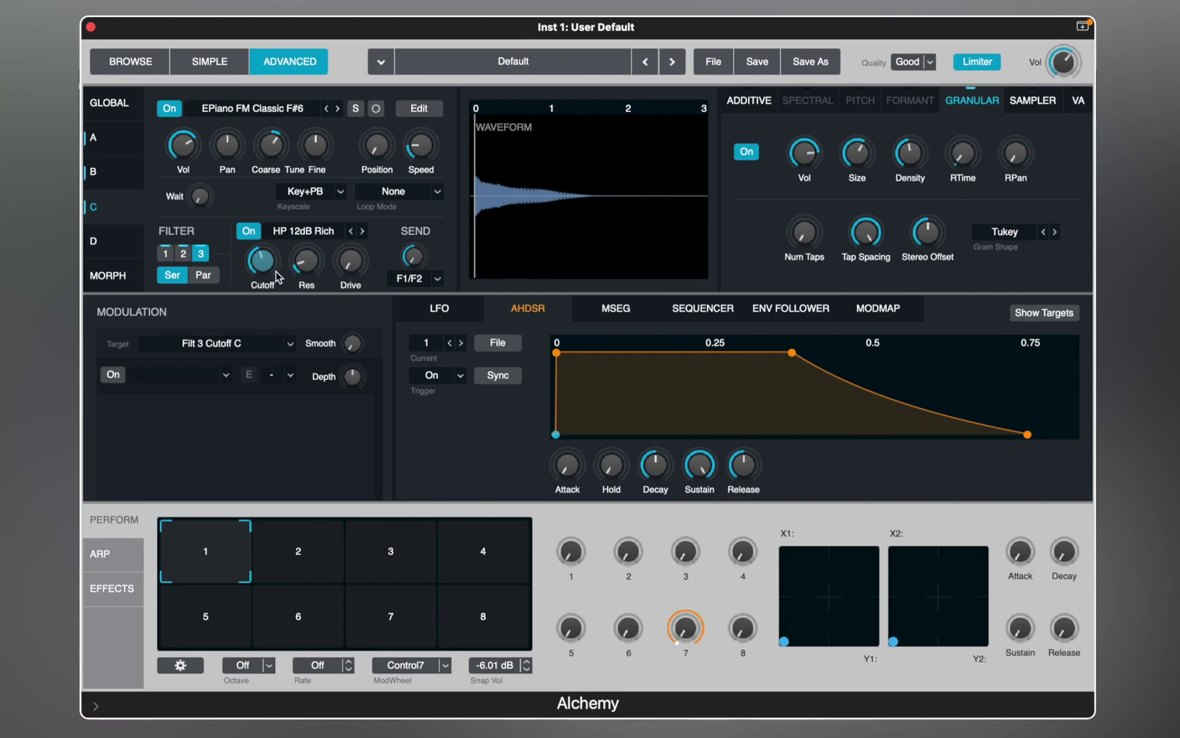
Turn on source D and import Algo Algorithmics 2 Maj 8bts.wav from the Melodic Loops folder using Spectral analysis
left_click(132, 240)
left_click(171, 108)
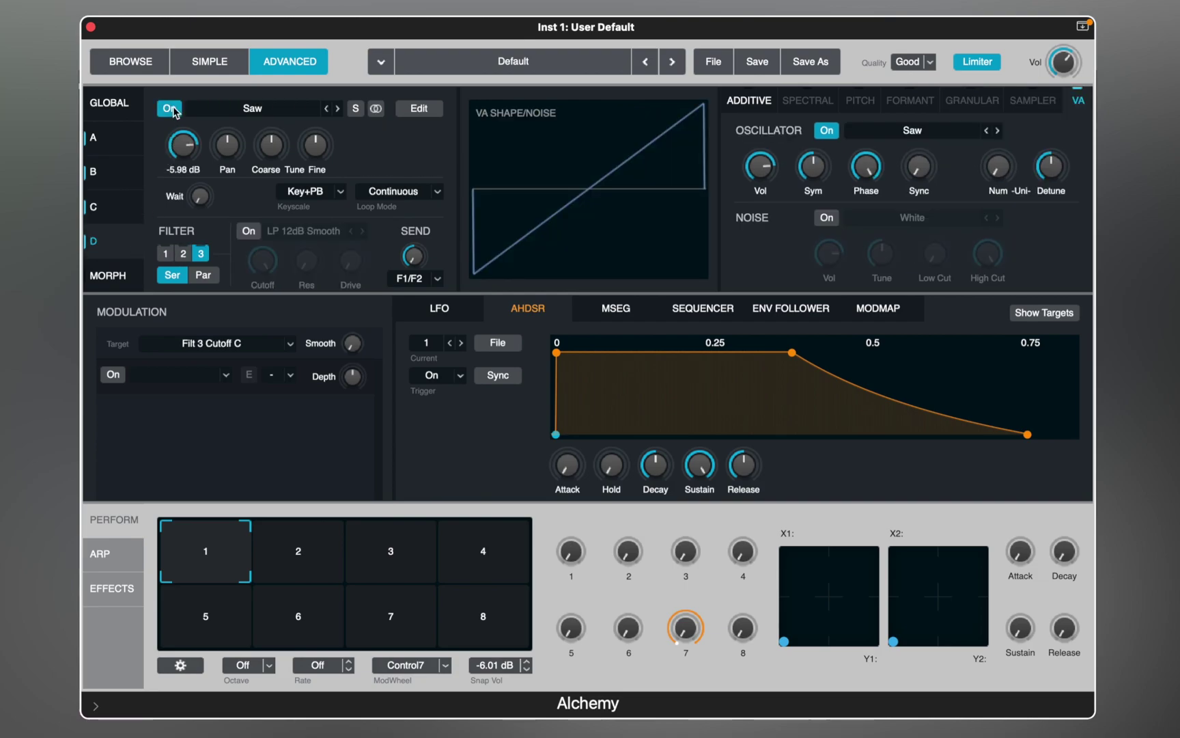
left_click(232, 110)
left_click(235, 132)
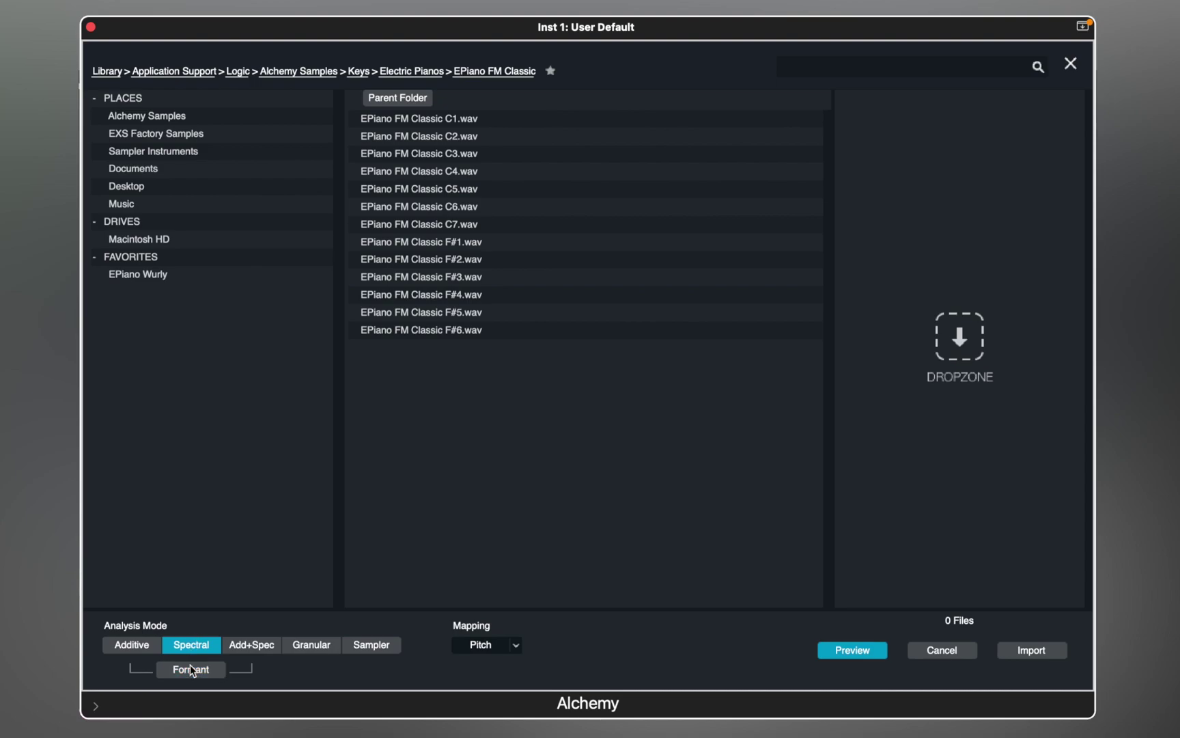
left_click(293, 72)
double_click(370, 222)
double_click(385, 172)
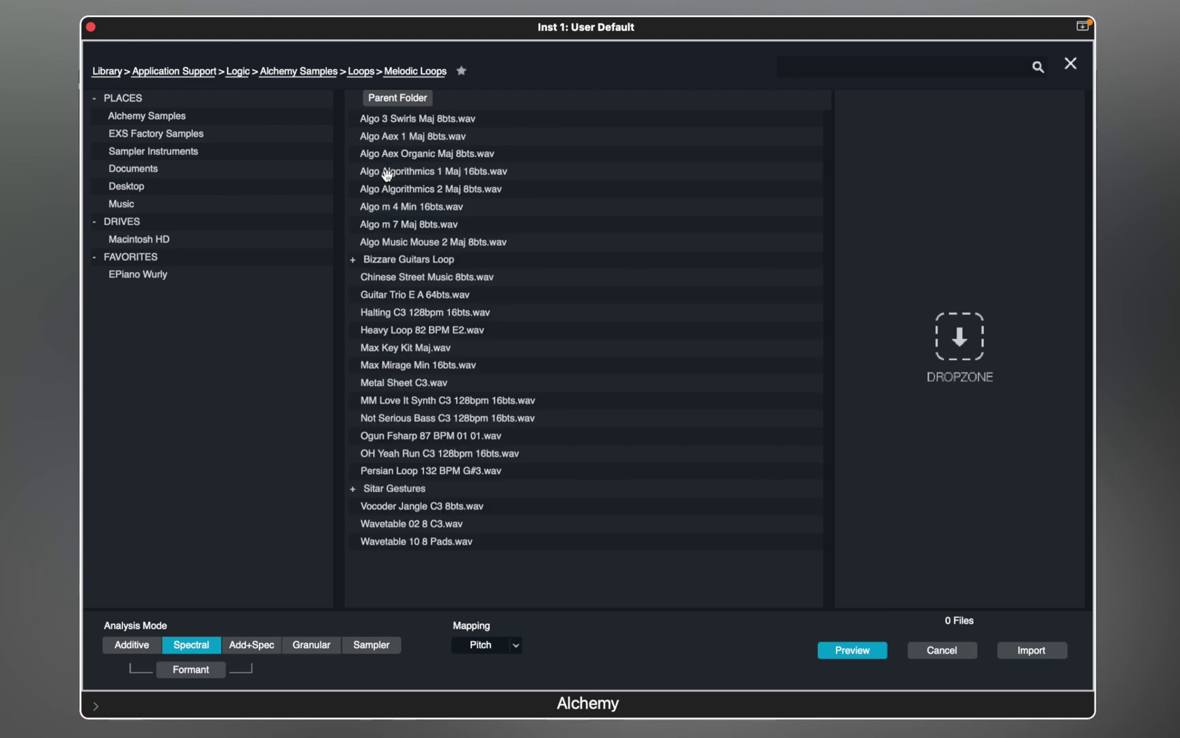
left_click(387, 172)
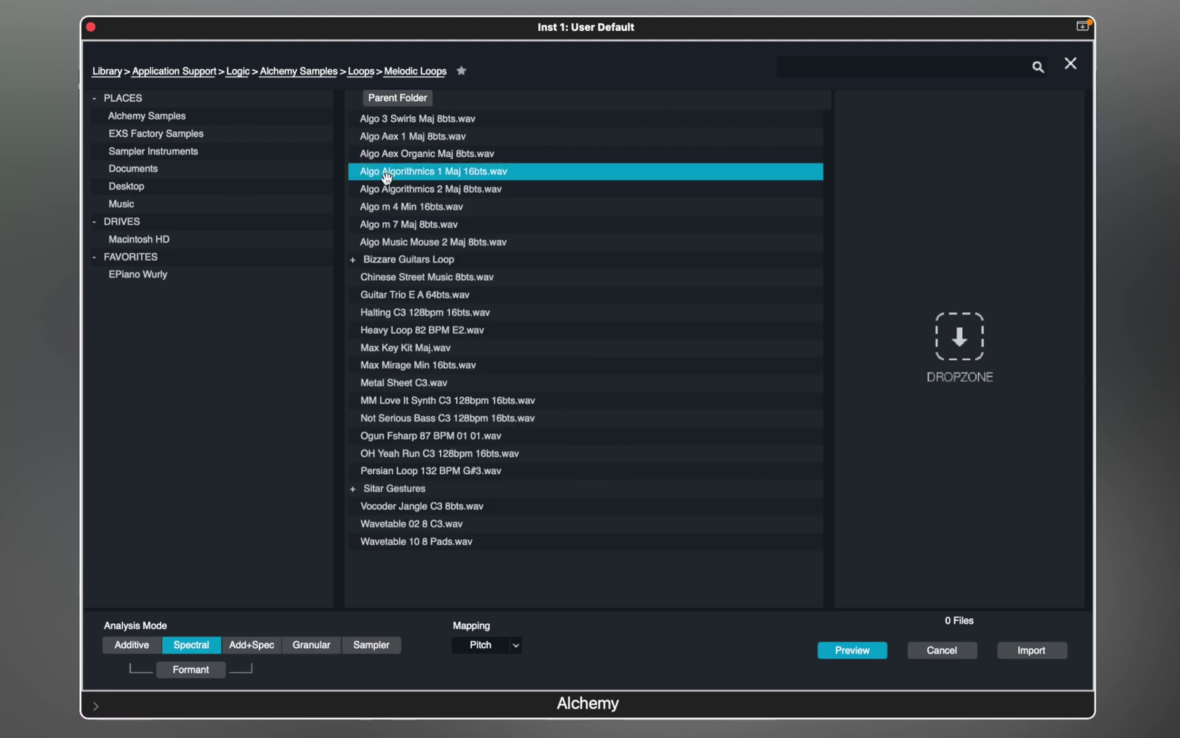
left_click(388, 189)
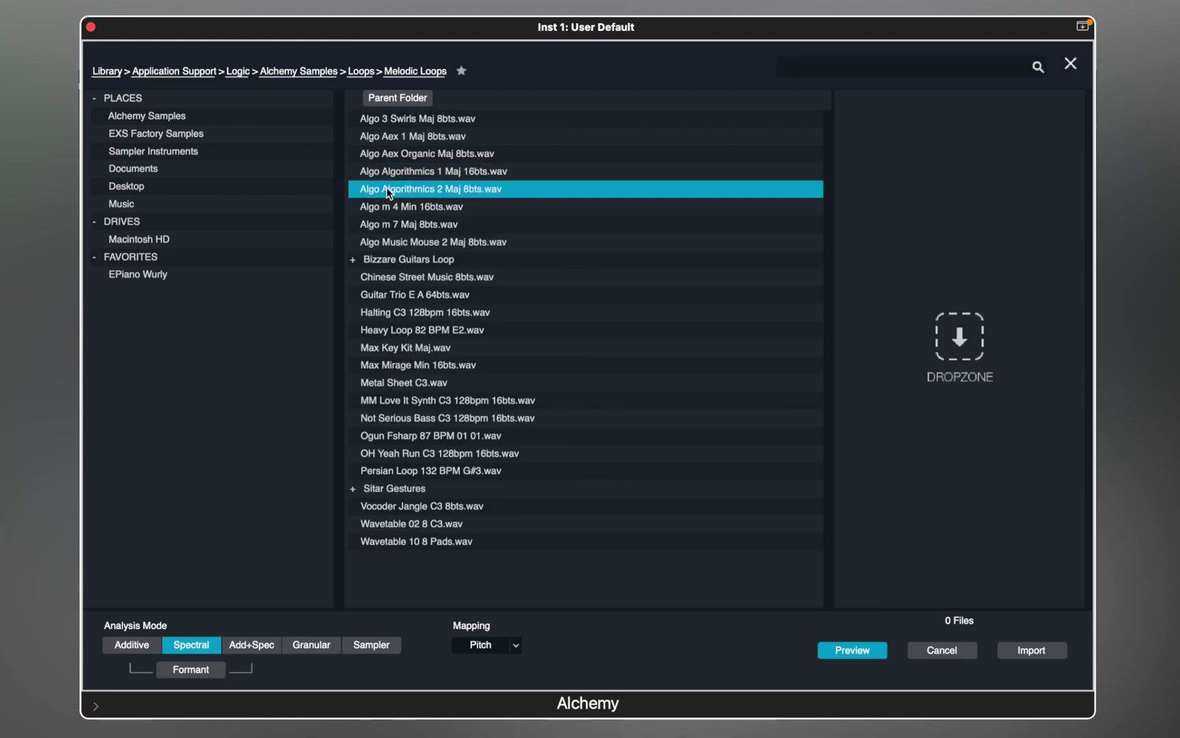
double_click(388, 190)
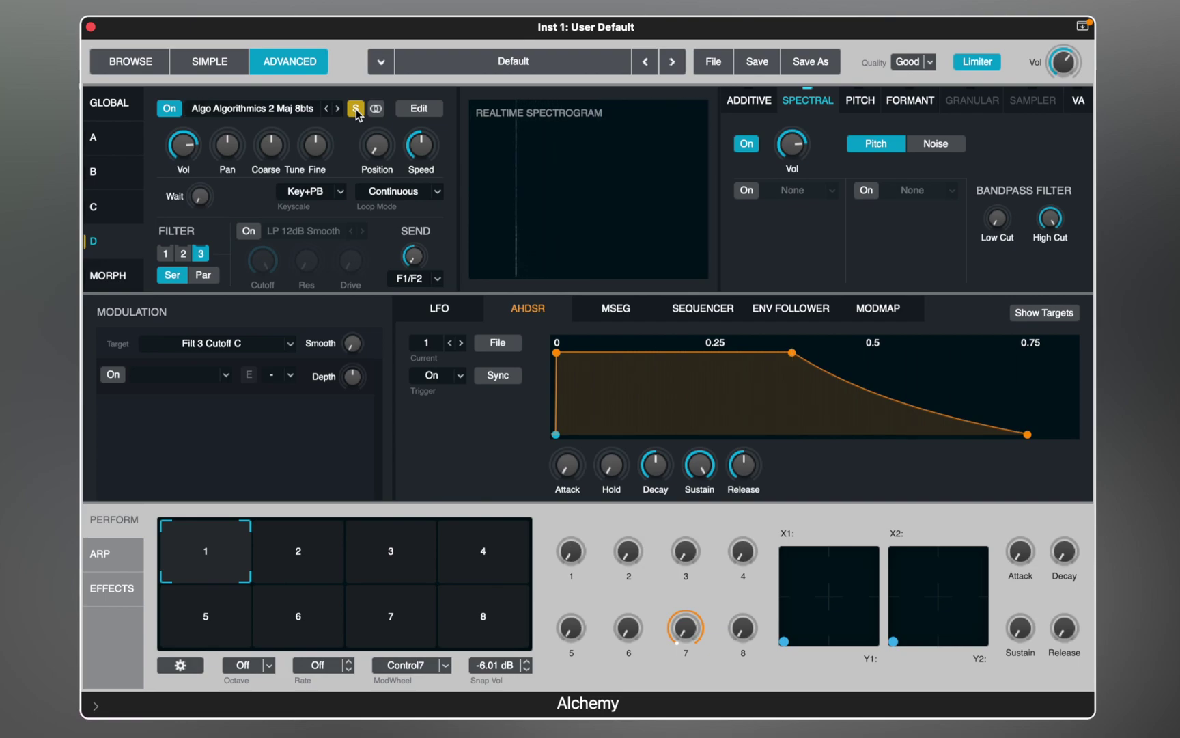
Try painting a rising and falling stroke about 3 s long over source D's spectral data with a larger circle brush
left_click(413, 110)
left_click(472, 112)
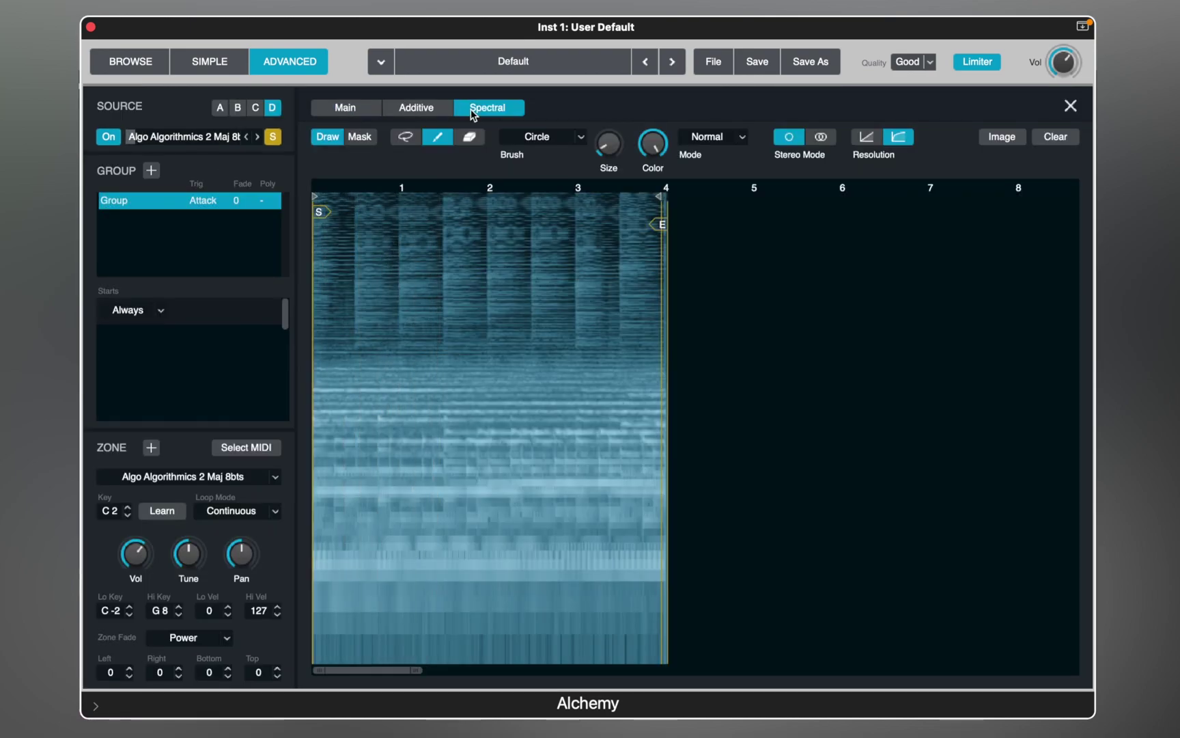
left_click_drag(605, 153, 614, 140)
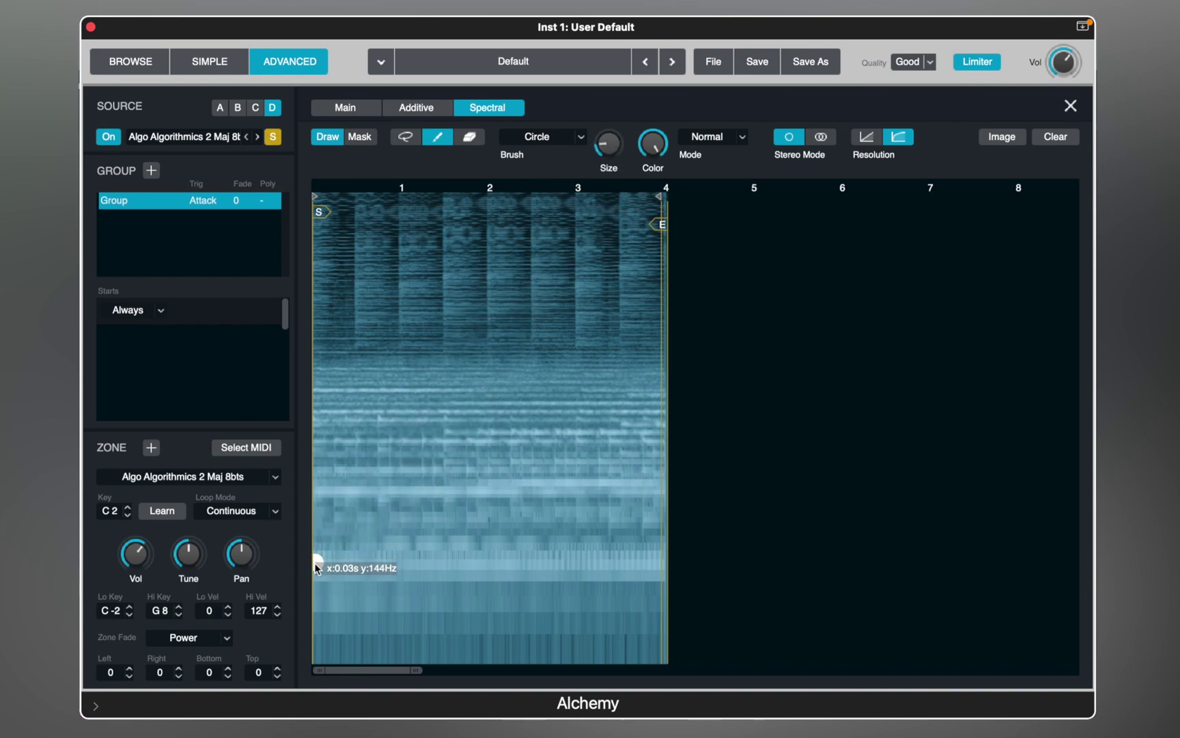
mouse_move(316, 569)
left_mouse_down()
mouse_move(395, 495)
mouse_move(429, 484)
mouse_move(502, 527)
mouse_move(565, 546)
left_mouse_up()
key("space")
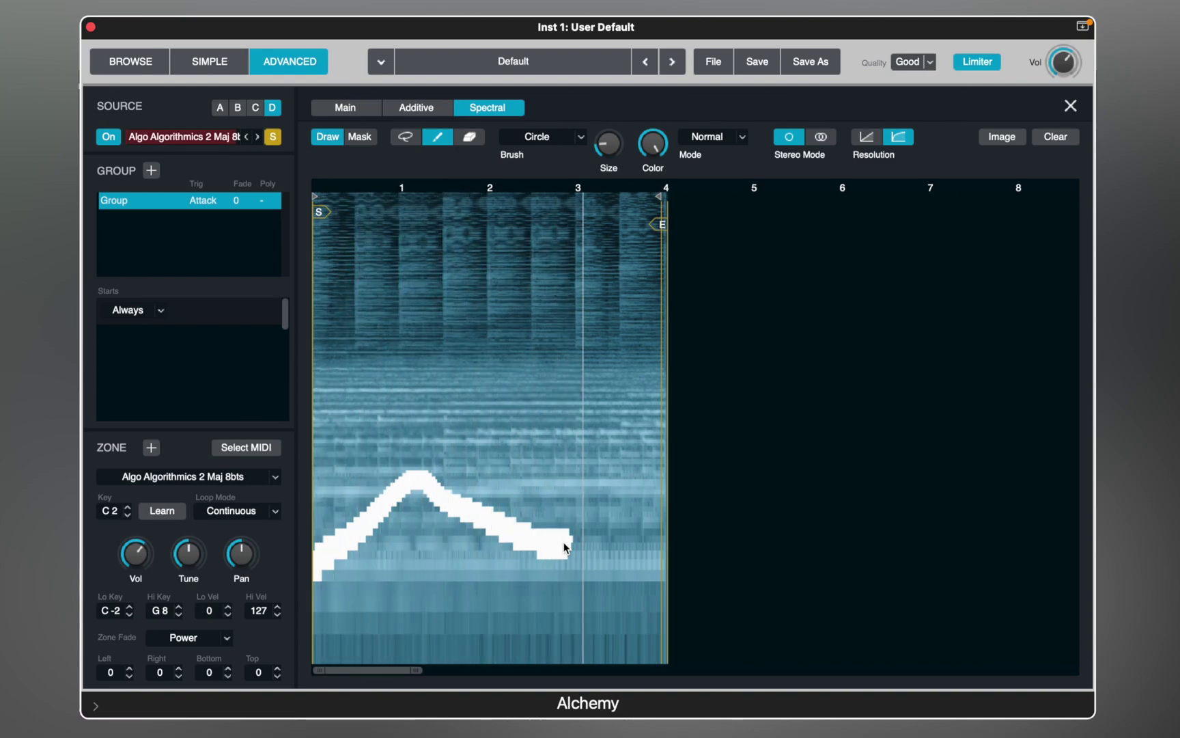
key("super+z")
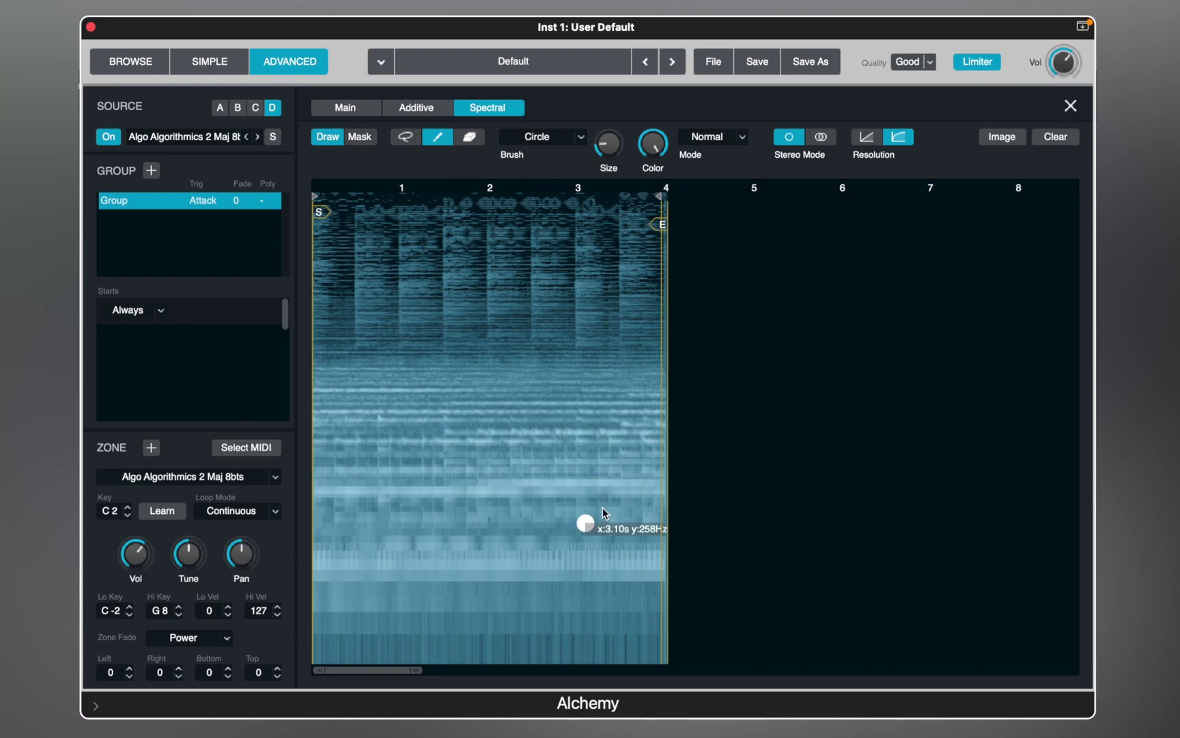
left_click(1070, 106)
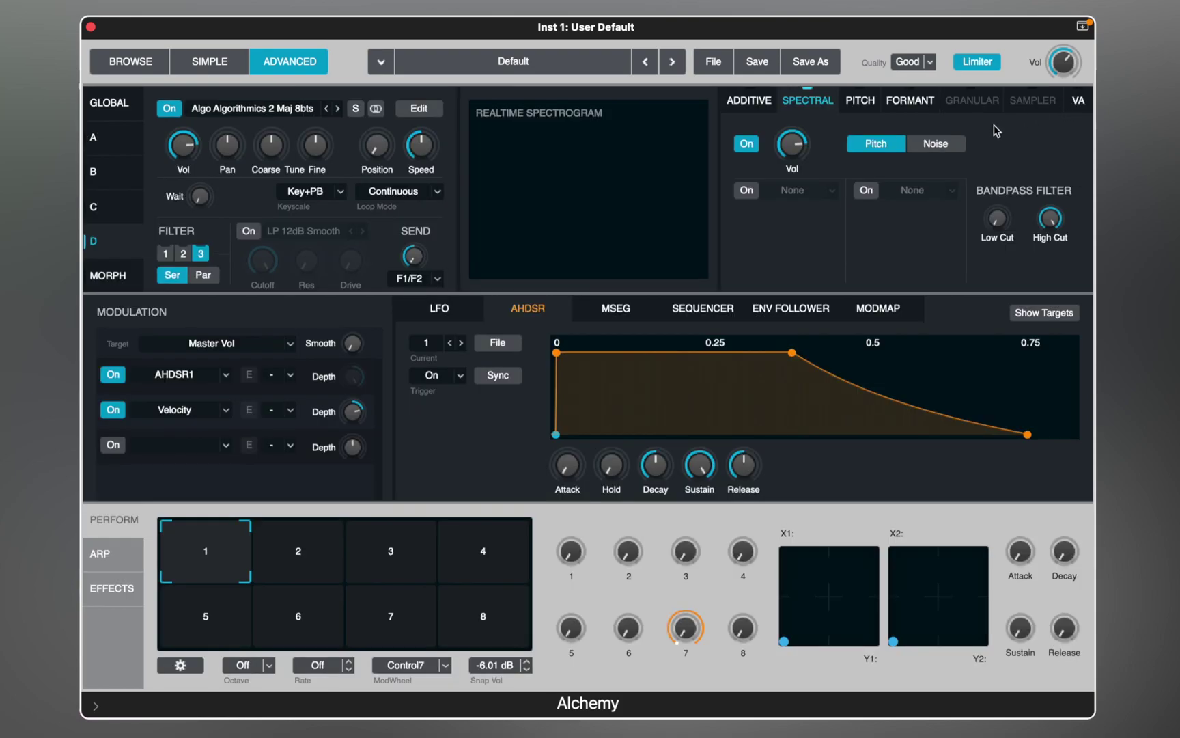
Turn on source D's first spectral effect as Shimmer and adjust its Rate and Shimmer amount
left_click(752, 196)
left_click(788, 196)
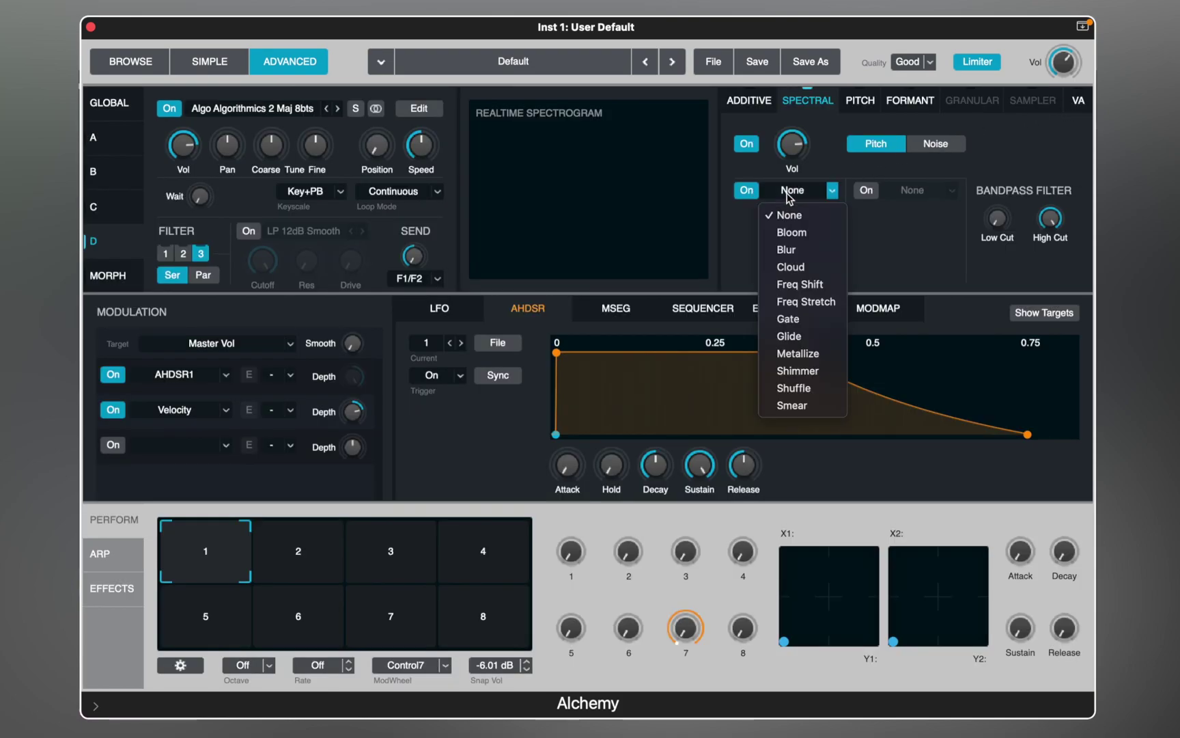
left_click(796, 371)
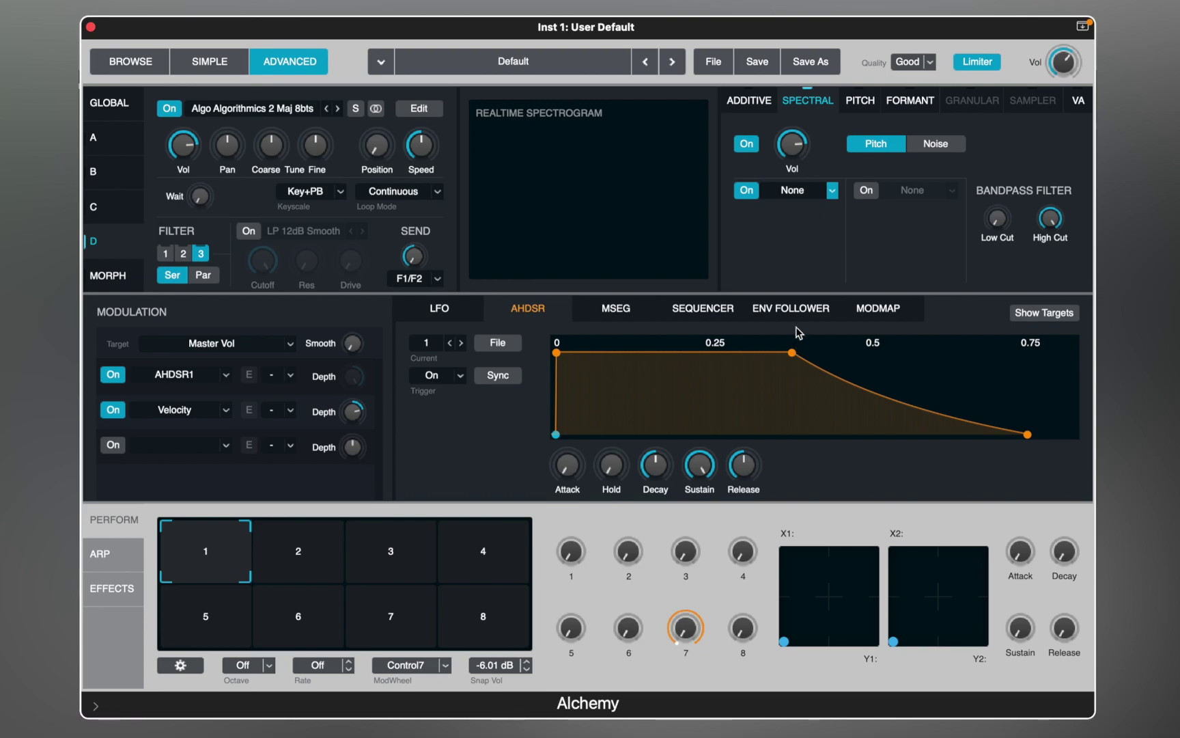
left_click(810, 218)
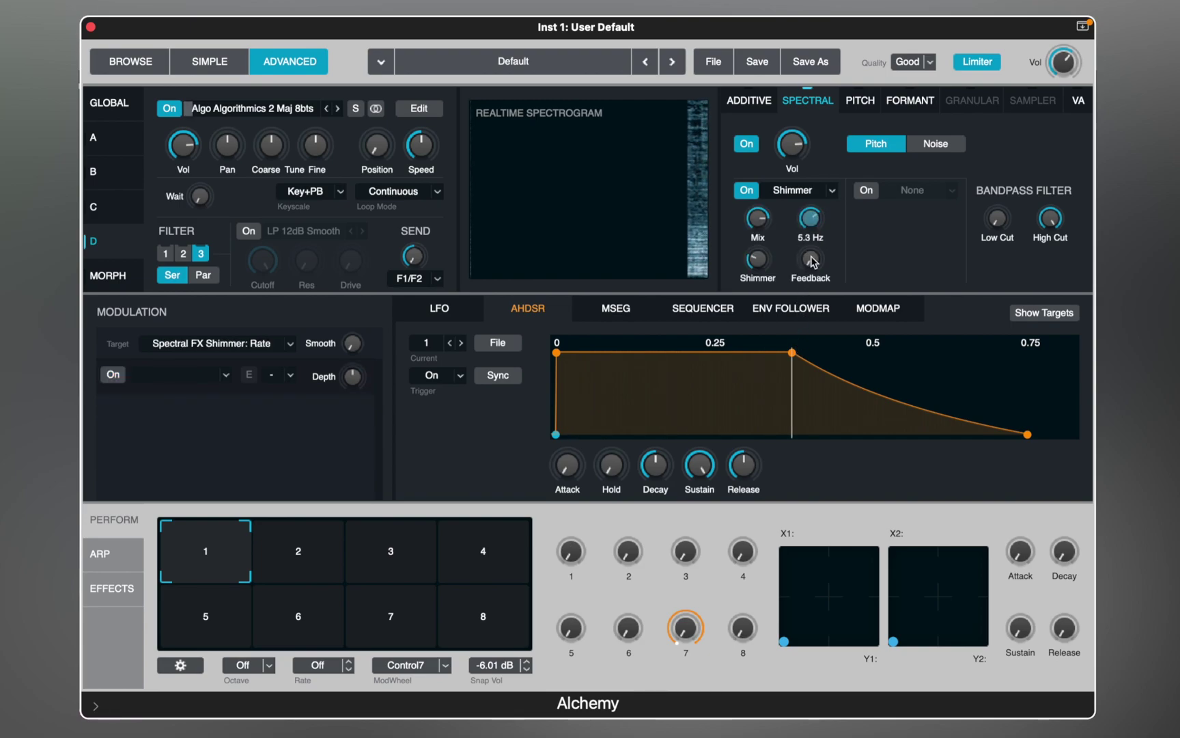
left_click(756, 259)
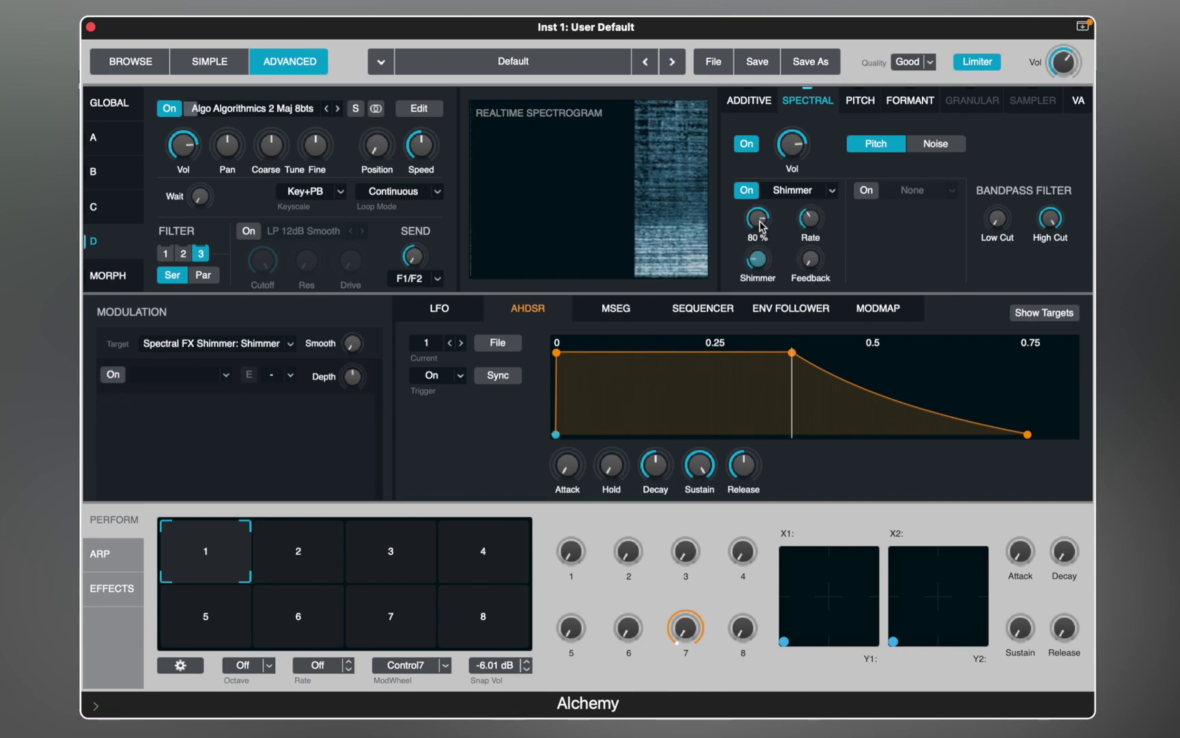
Lower the Shimmer effect's Mix, raise its Feedback slightly, and adjust source D's spectral bandpass filter
left_click(756, 219)
left_click(756, 259)
left_click(810, 259)
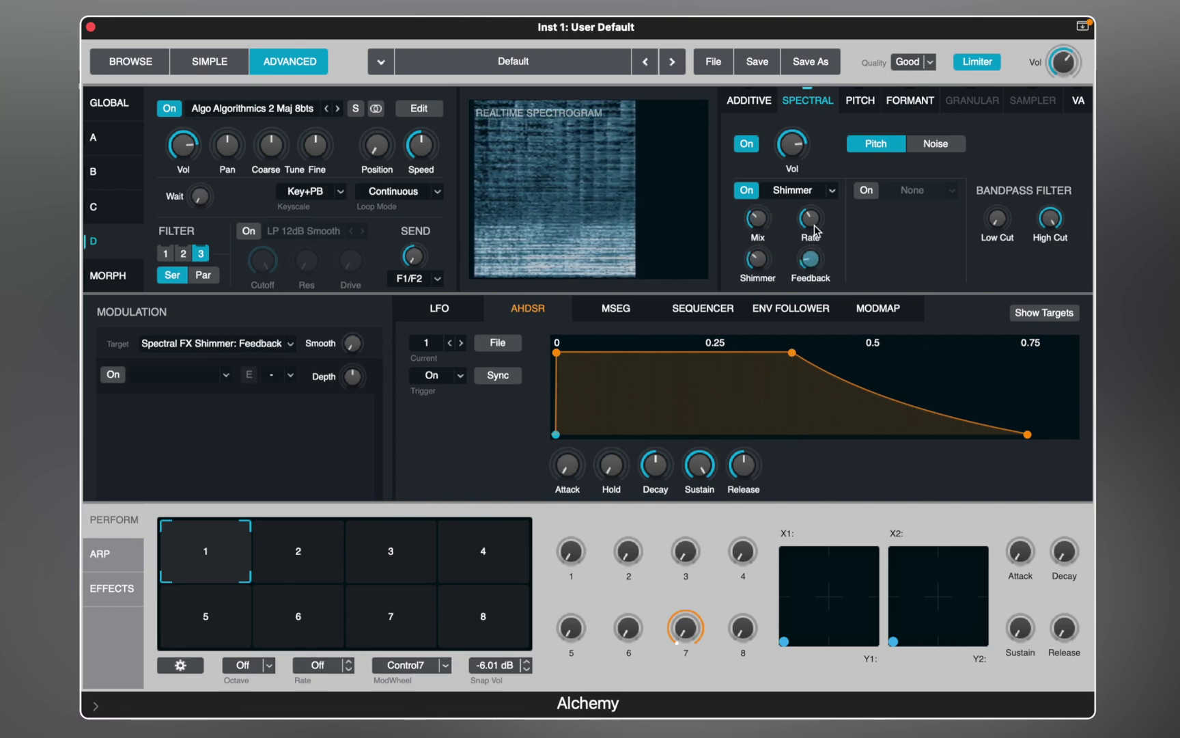
mouse_move(829, 230)
left_click(997, 218)
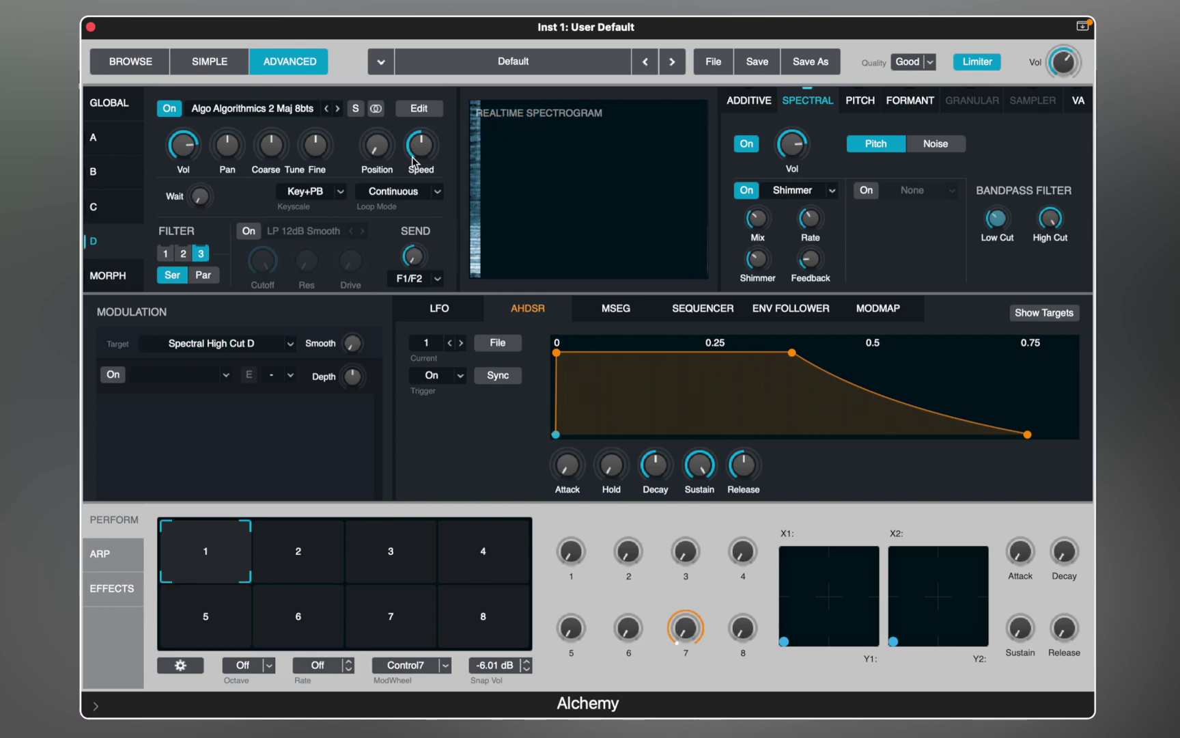
Turn sources A, B and C back on in the global view alongside source D
left_click(109, 103)
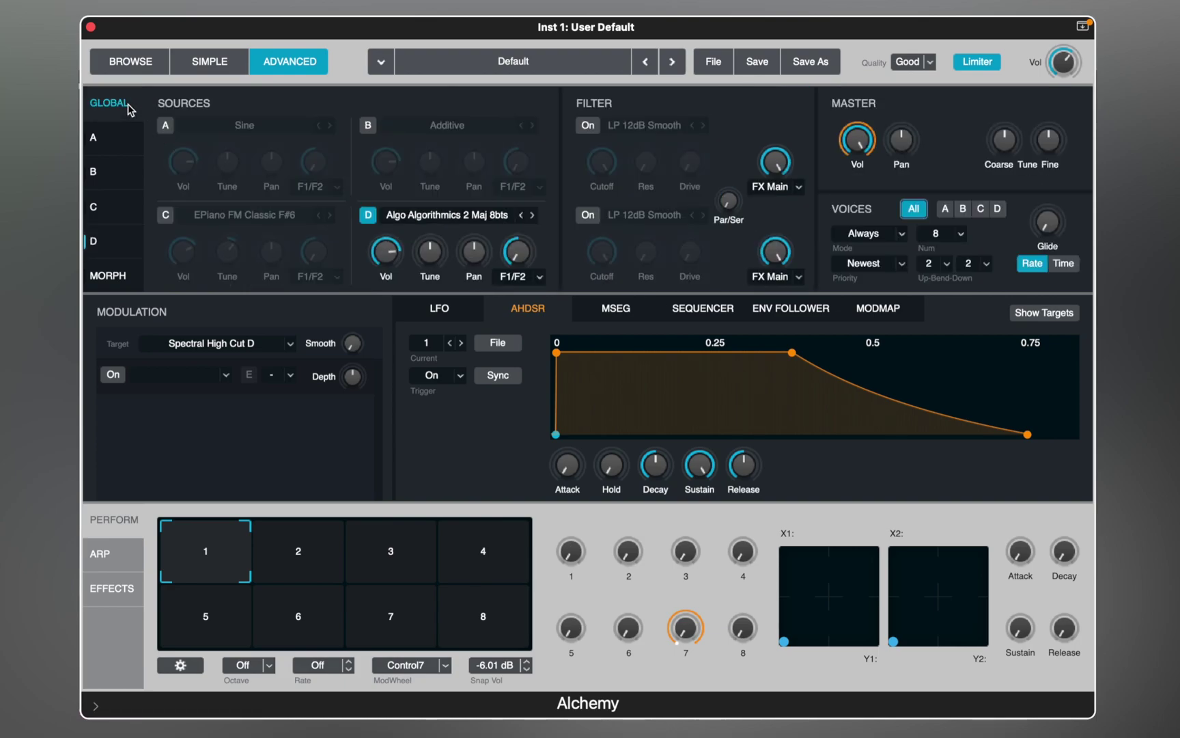
left_click(164, 125)
left_click(368, 126)
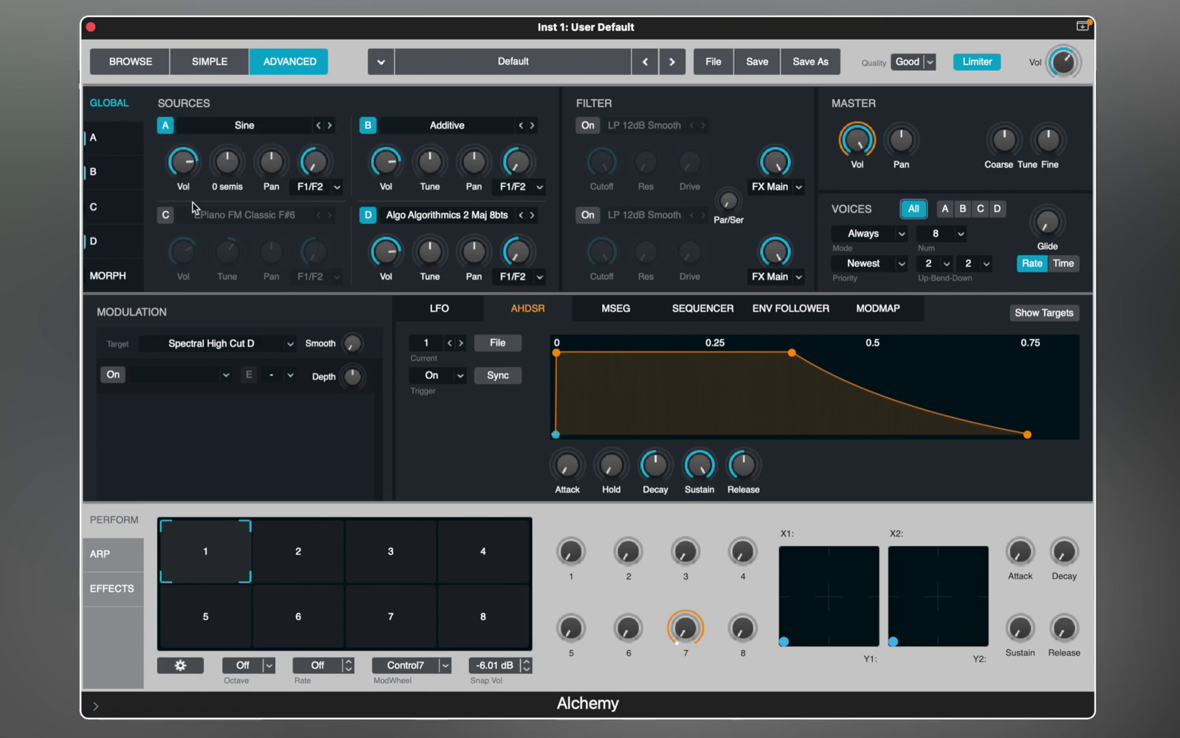
left_click(167, 215)
Lower the volumes of sources A, B and C, taking C to about -25 dB, and tune source A down
left_click_drag(186, 171, 186, 304)
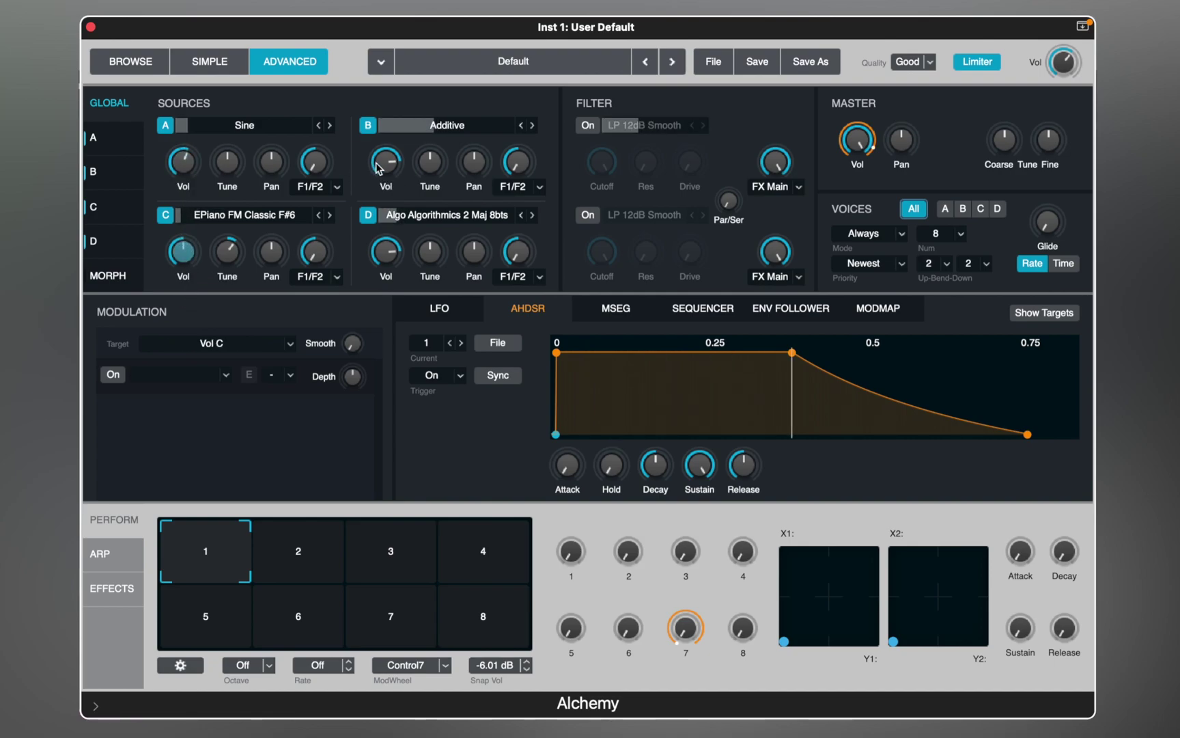
left_click_drag(386, 164, 386, 151)
left_click_drag(227, 165, 232, 183)
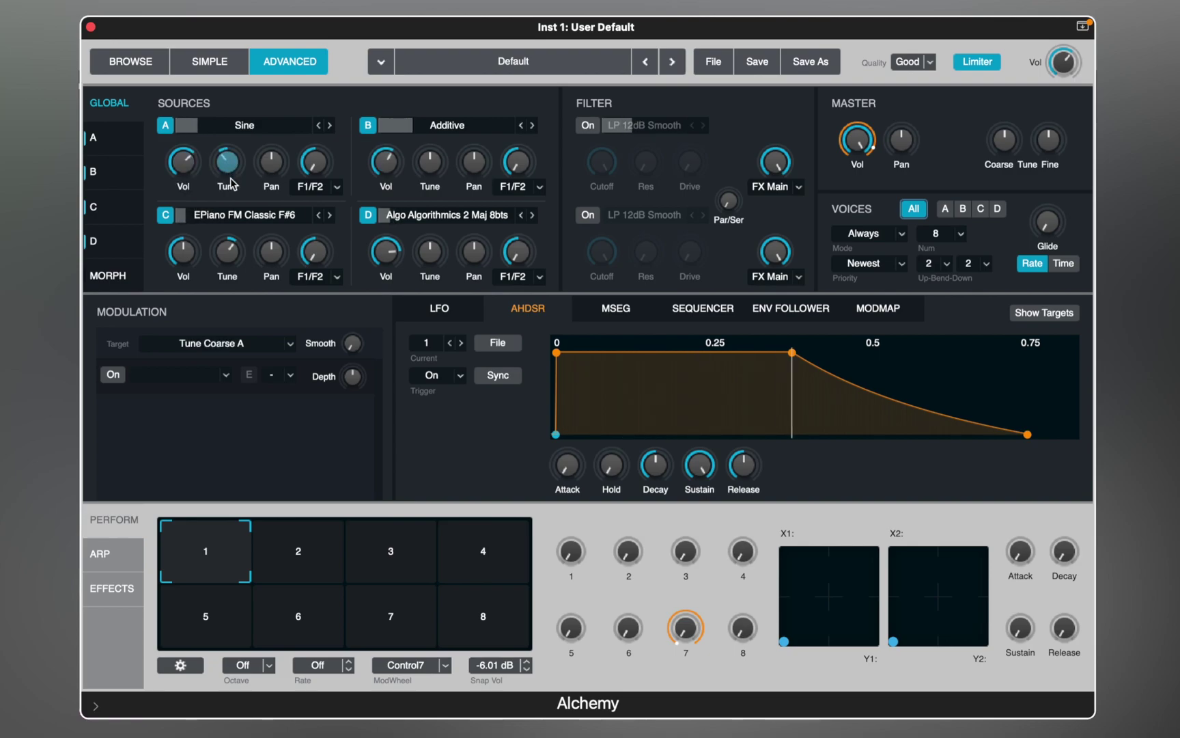
left_click_drag(193, 255, 194, 275)
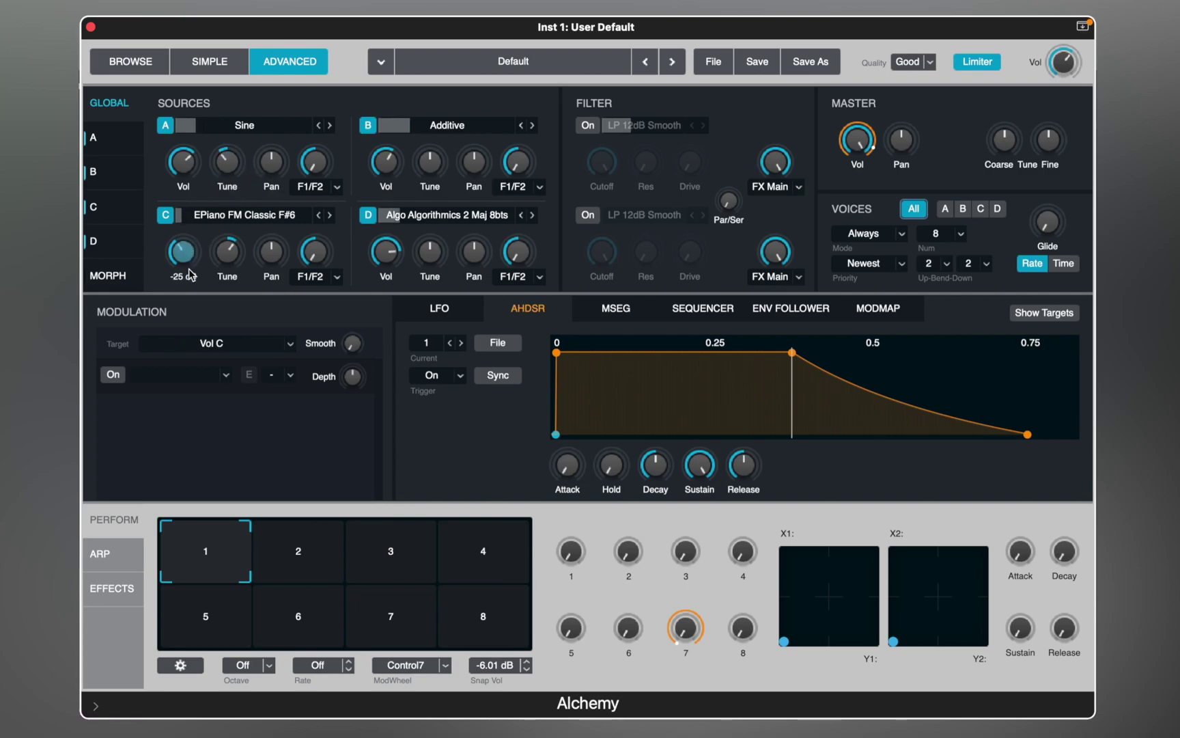
Retune sources C and B, panning C slightly left and B to the right, and raise source D's volume
left_click(222, 261)
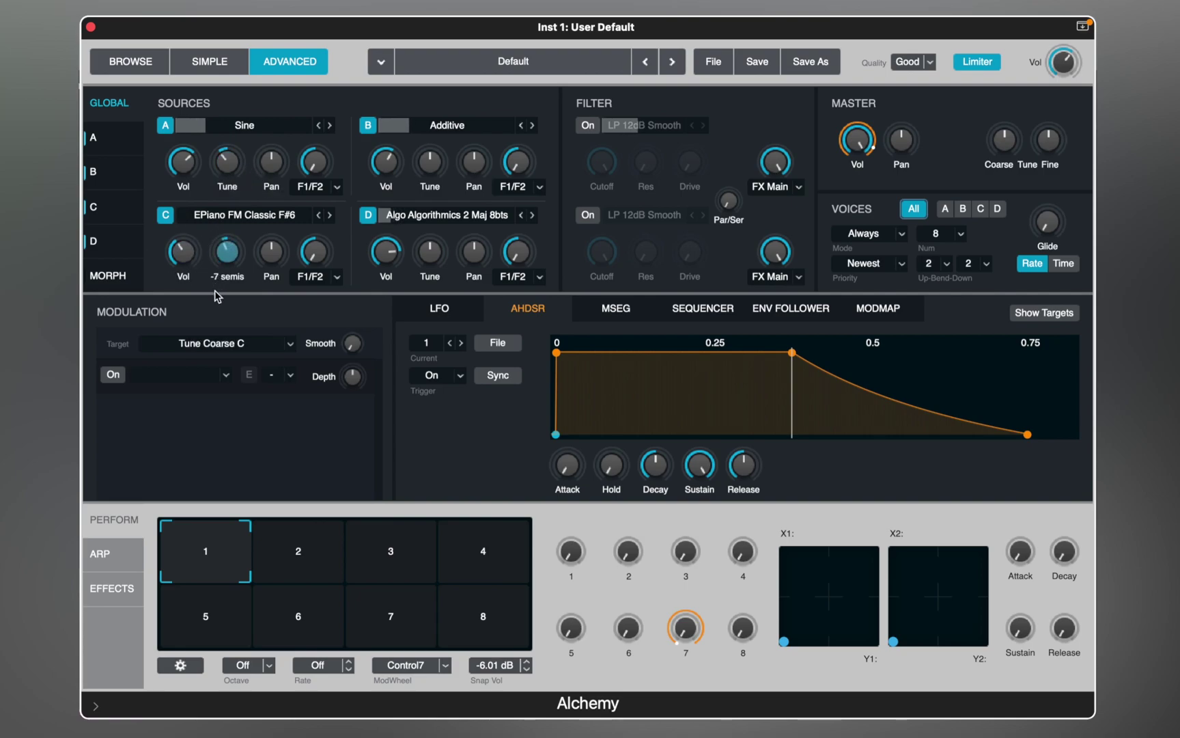
left_click_drag(222, 264, 265, 278)
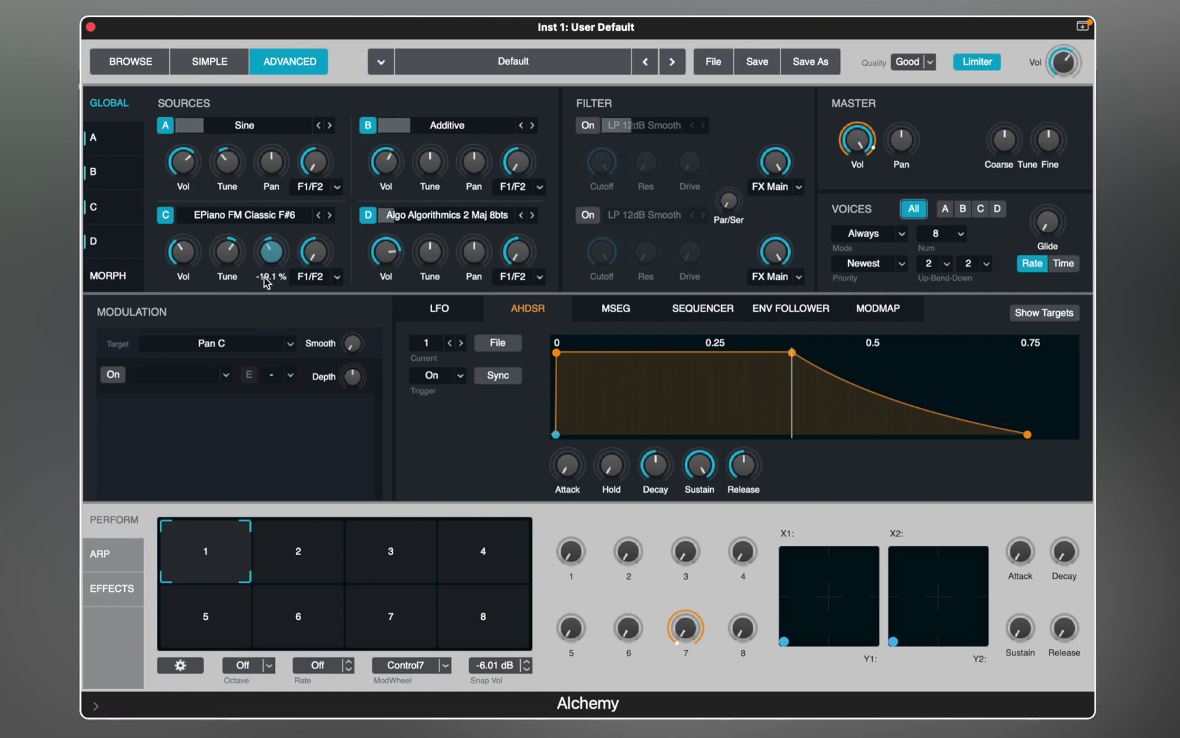
left_click(429, 164)
left_click_drag(474, 170, 431, 191)
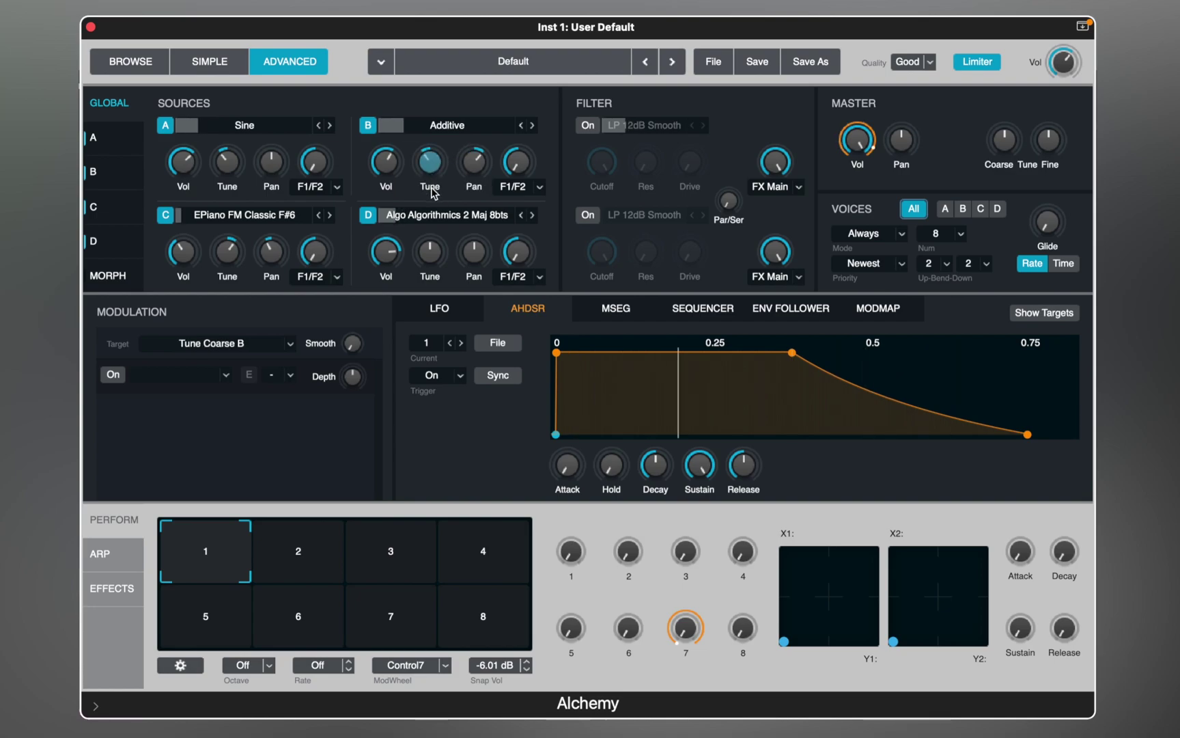
left_click_drag(389, 254, 393, 251)
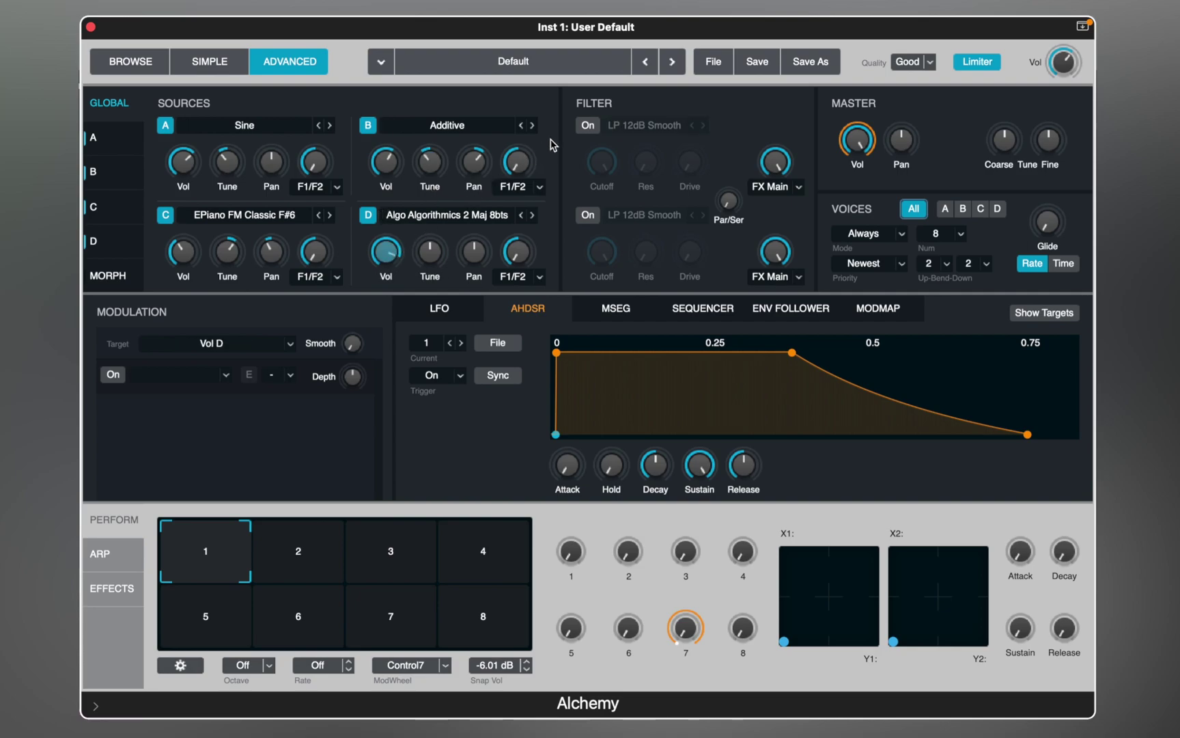
Turn on both global filters, set the second to BP 6dB Edgy, and lower its cutoff and raise its resonance
left_click(587, 126)
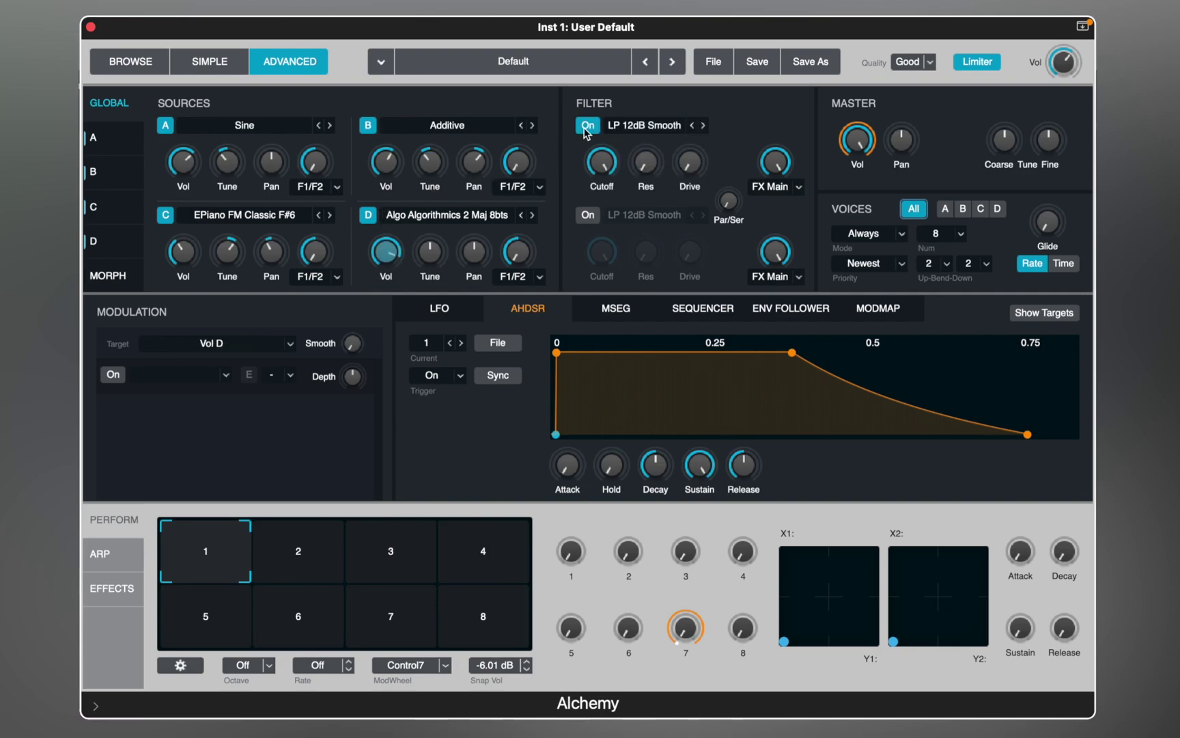
left_click(589, 216)
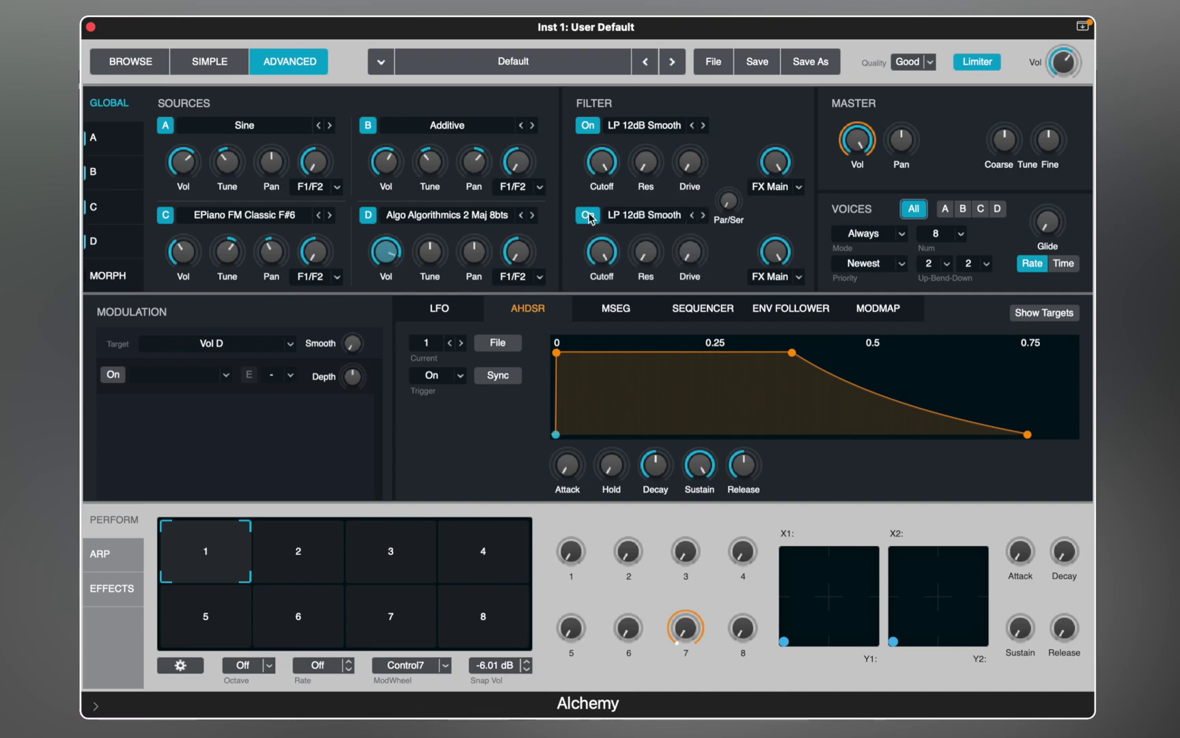
left_click(627, 217)
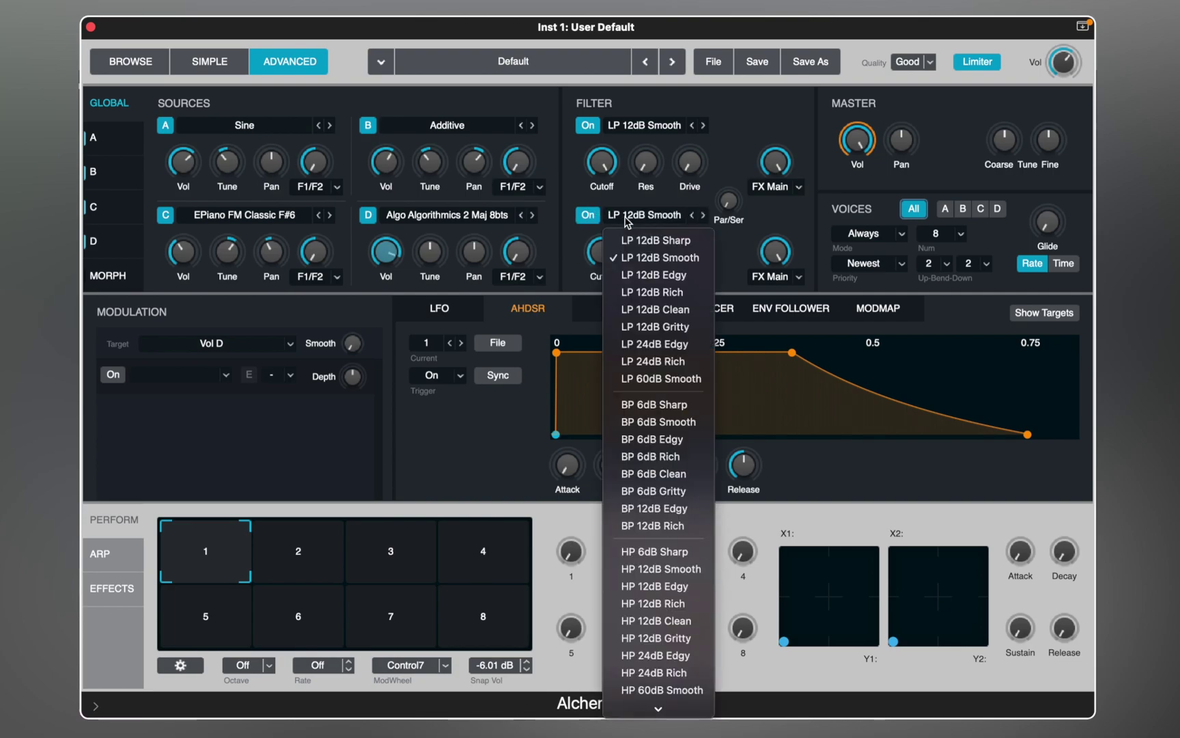
left_click(653, 438)
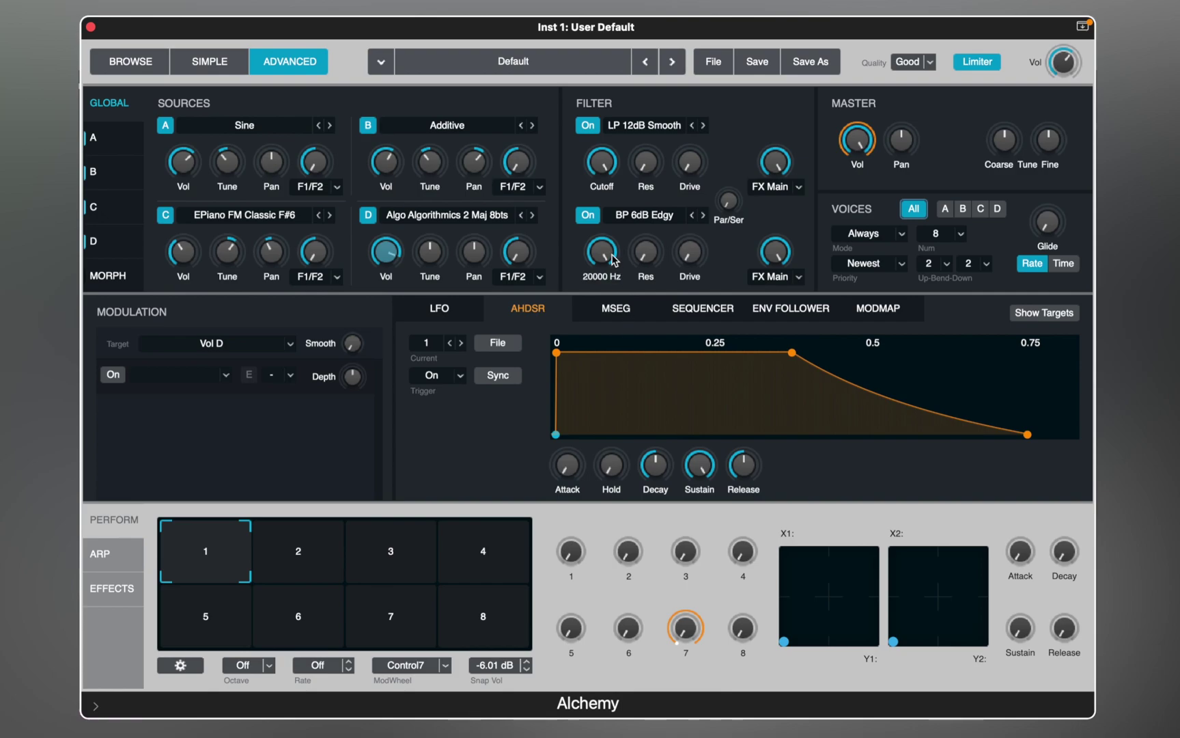
left_click(601, 251)
left_click(645, 252)
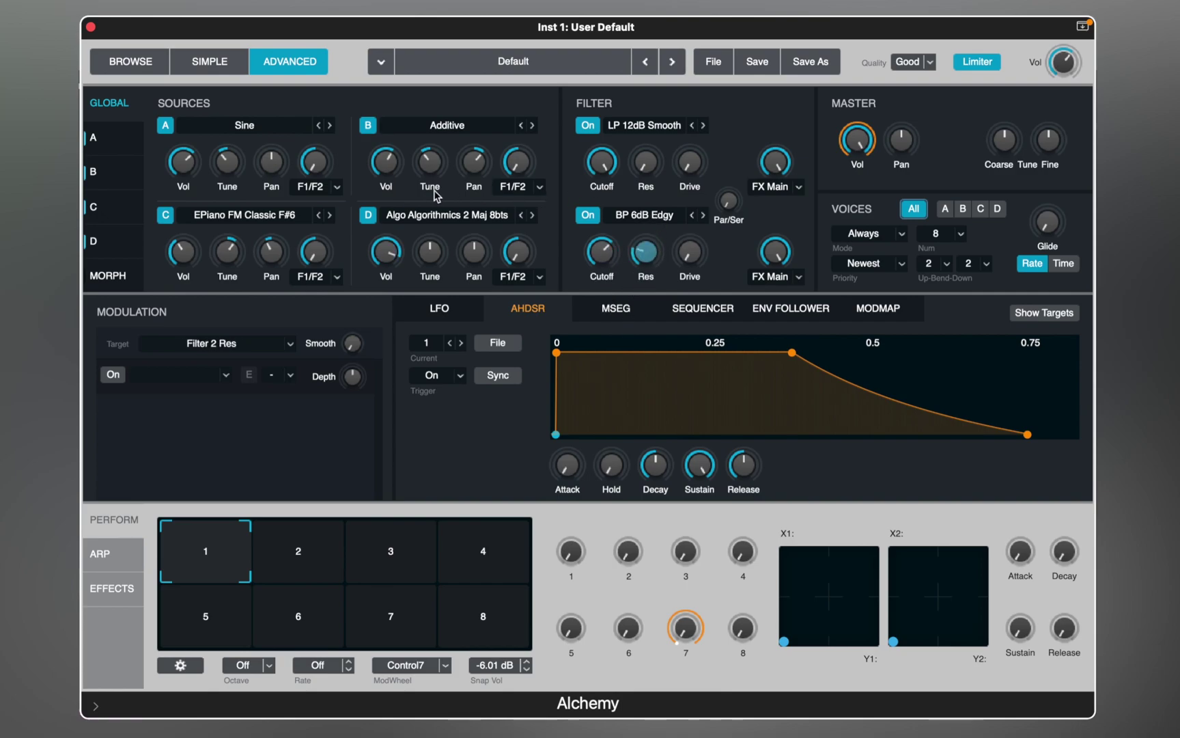
Send sources C and D fully to global filter 2 and readjust that filter's cutoff and resonance
left_click(314, 252)
left_click(517, 252)
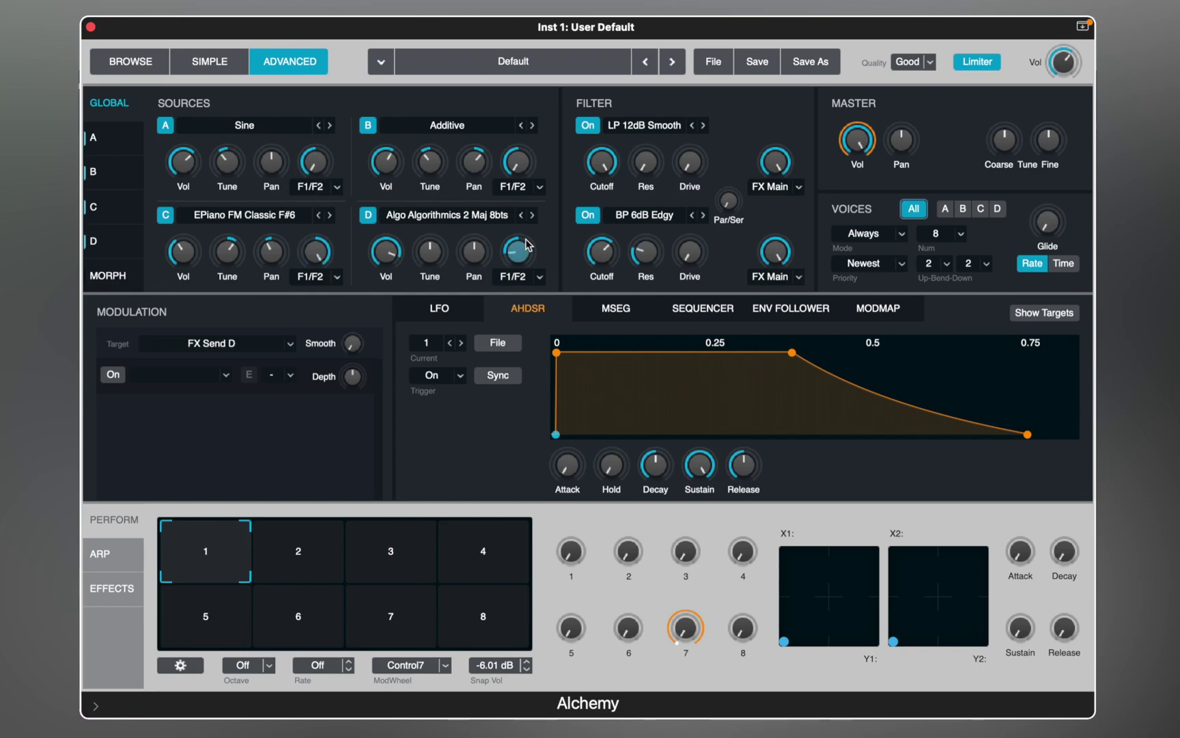
left_click(599, 257)
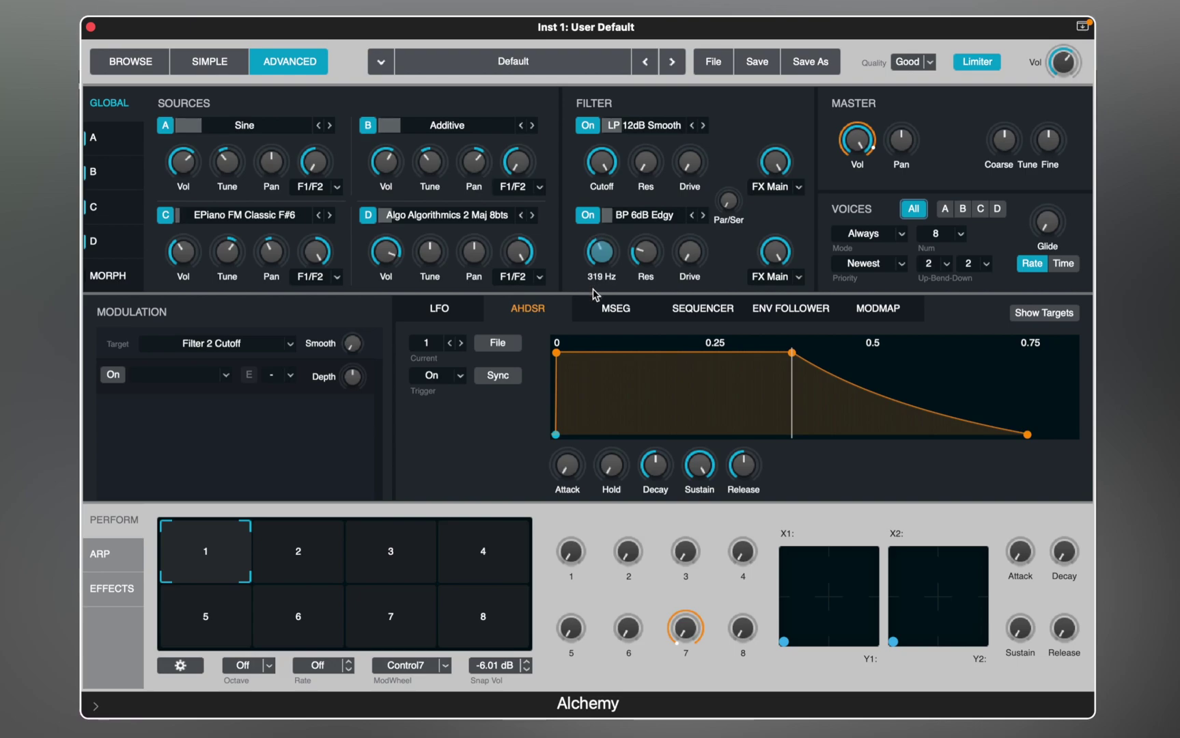
left_click(644, 252)
left_click_drag(601, 254, 610, 272)
Lower global filter 1's cutoff to about 2828 Hz and raise its drive to about 15.7%
left_click(601, 162)
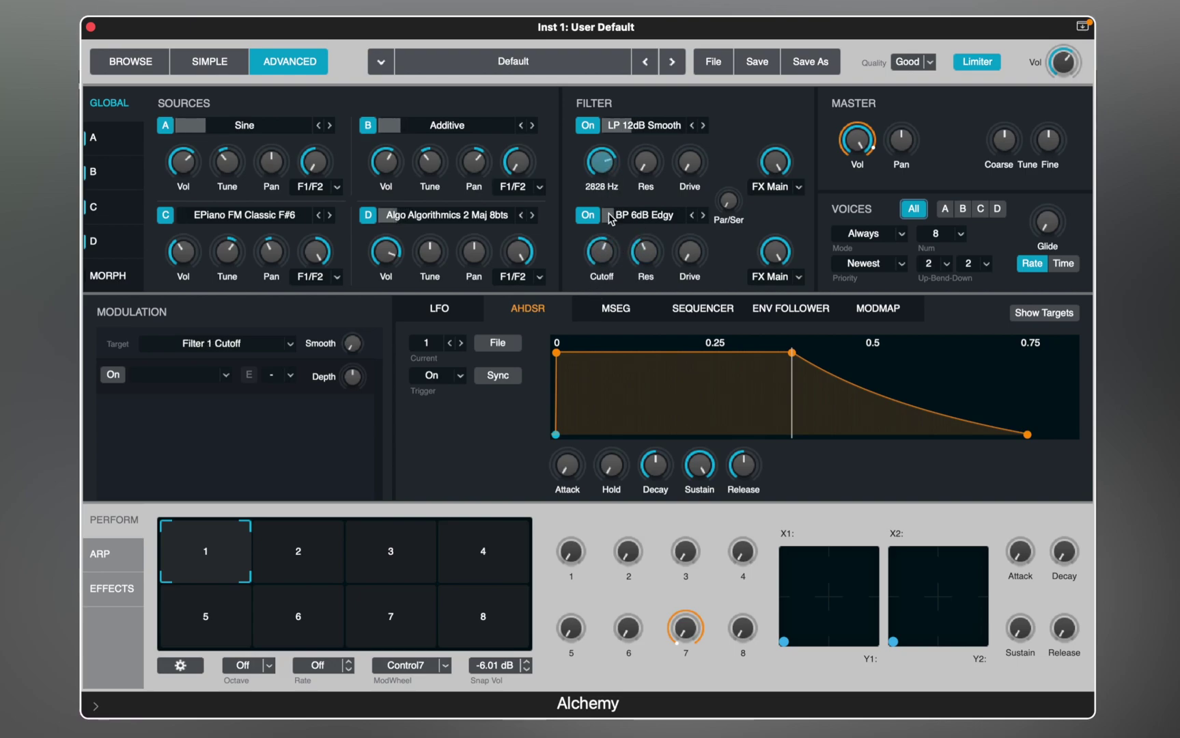
left_click_drag(703, 158, 704, 150)
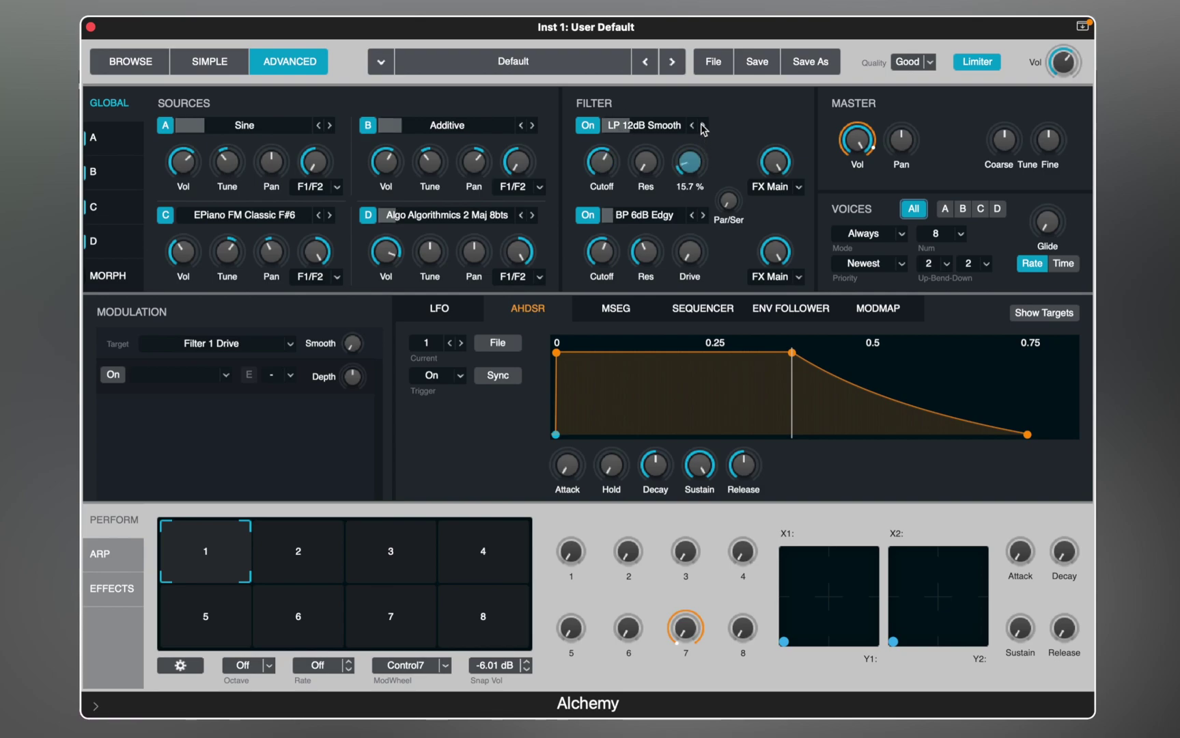
Raise global filter 2's drive slightly and set its cutoff to about 816 Hz
left_click(613, 166)
left_click(606, 254)
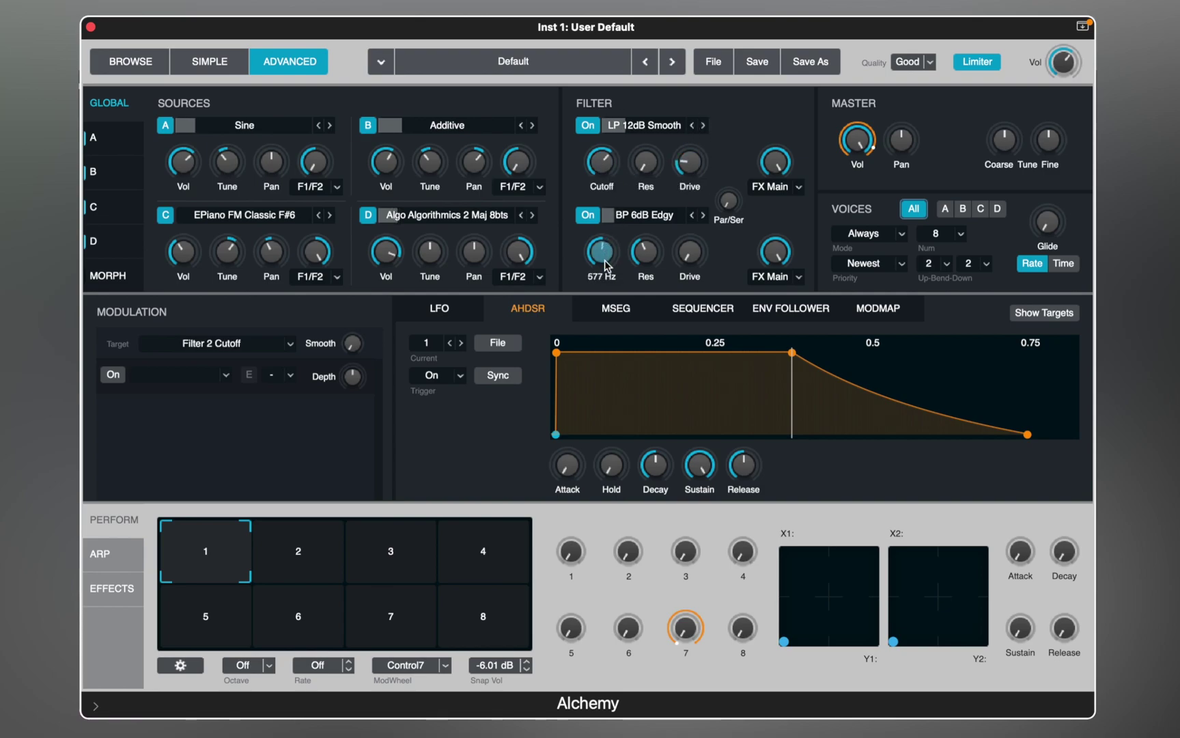
left_click_drag(690, 254, 689, 240)
left_click(610, 257)
left_click_drag(610, 256, 613, 245)
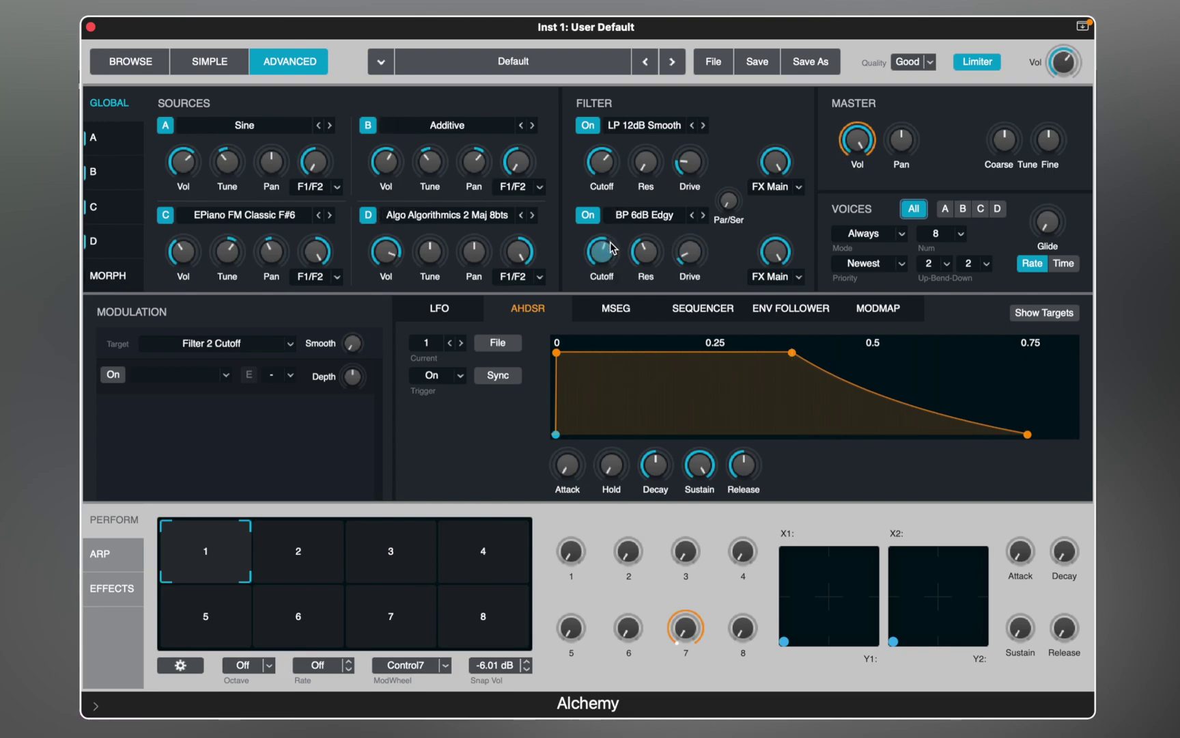
Limit the voice settings to source A and raise its glide
left_click_drag(1043, 225, 1035, 185)
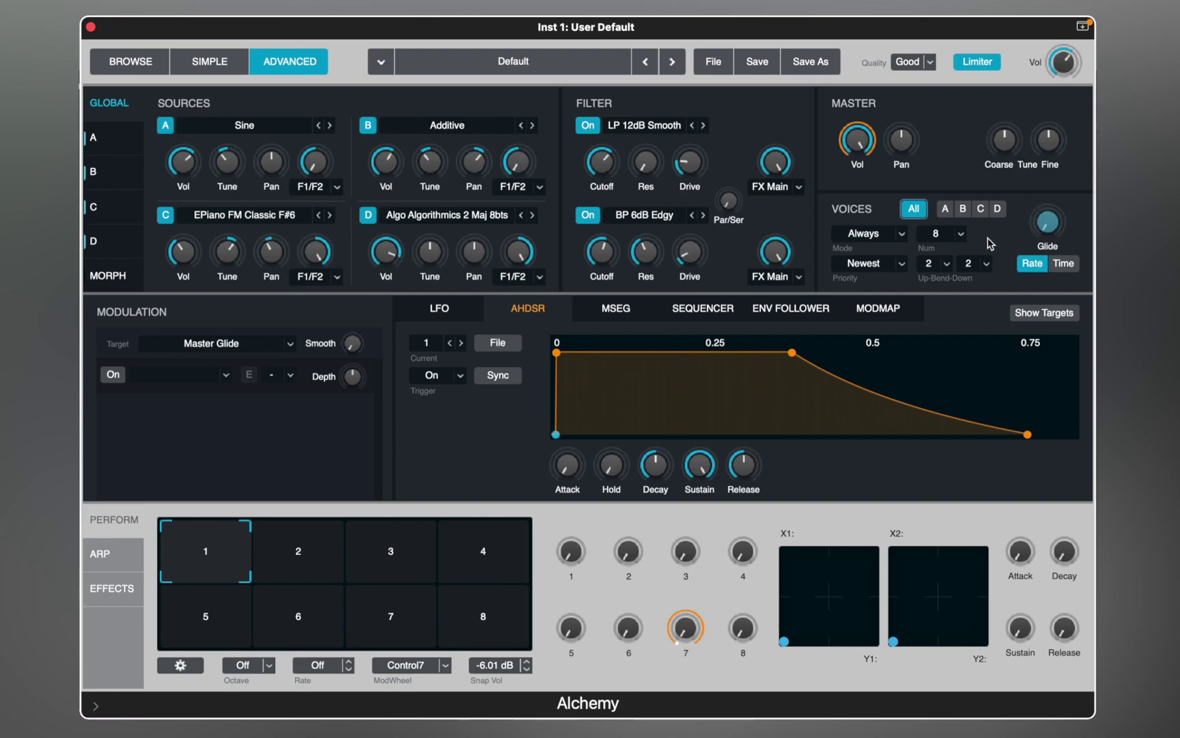
left_click(946, 210)
left_click_drag(1055, 229, 1051, 174)
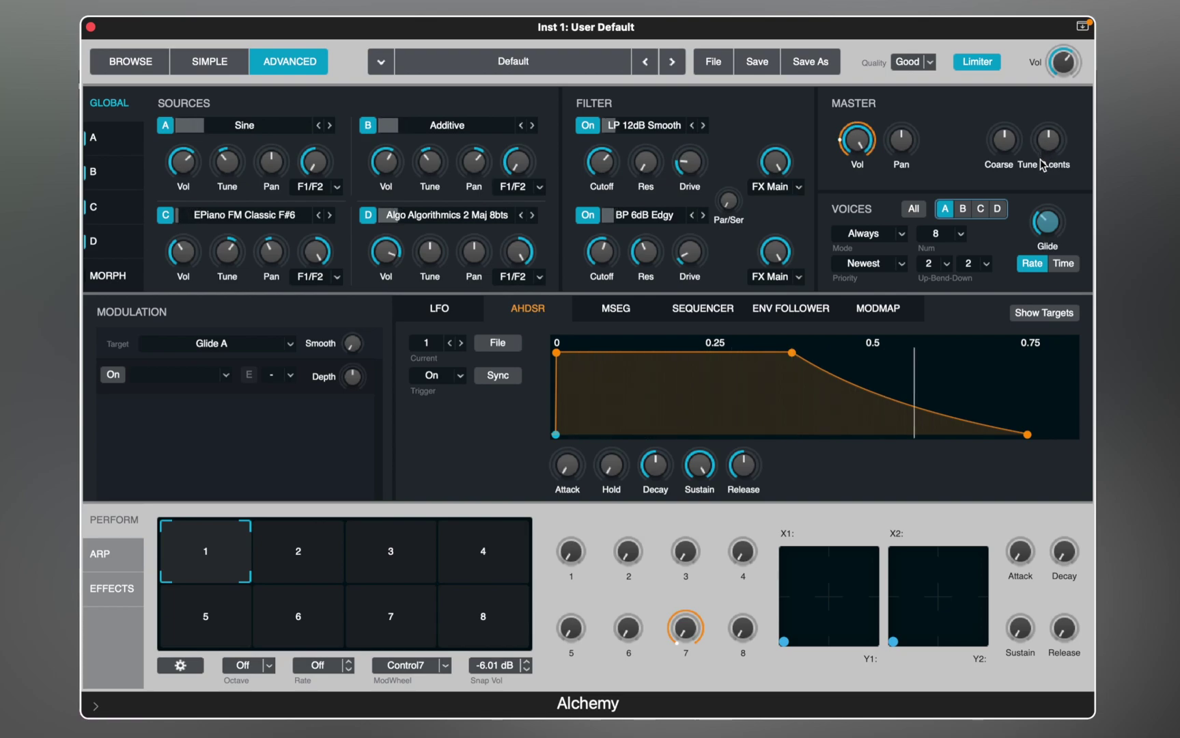
mouse_move(1047, 211)
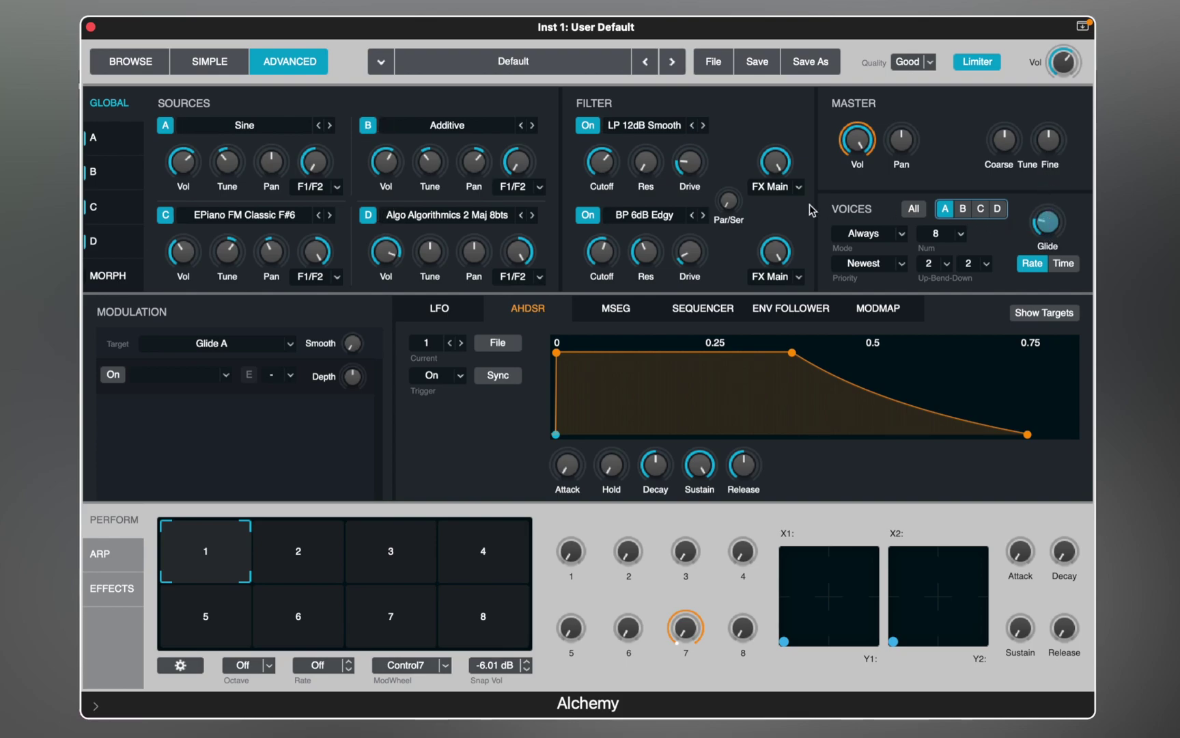
Try crossfading the four sources in XFade XY, recentre the crossfade point, and switch the morph mode to XFade Lin
left_click(117, 275)
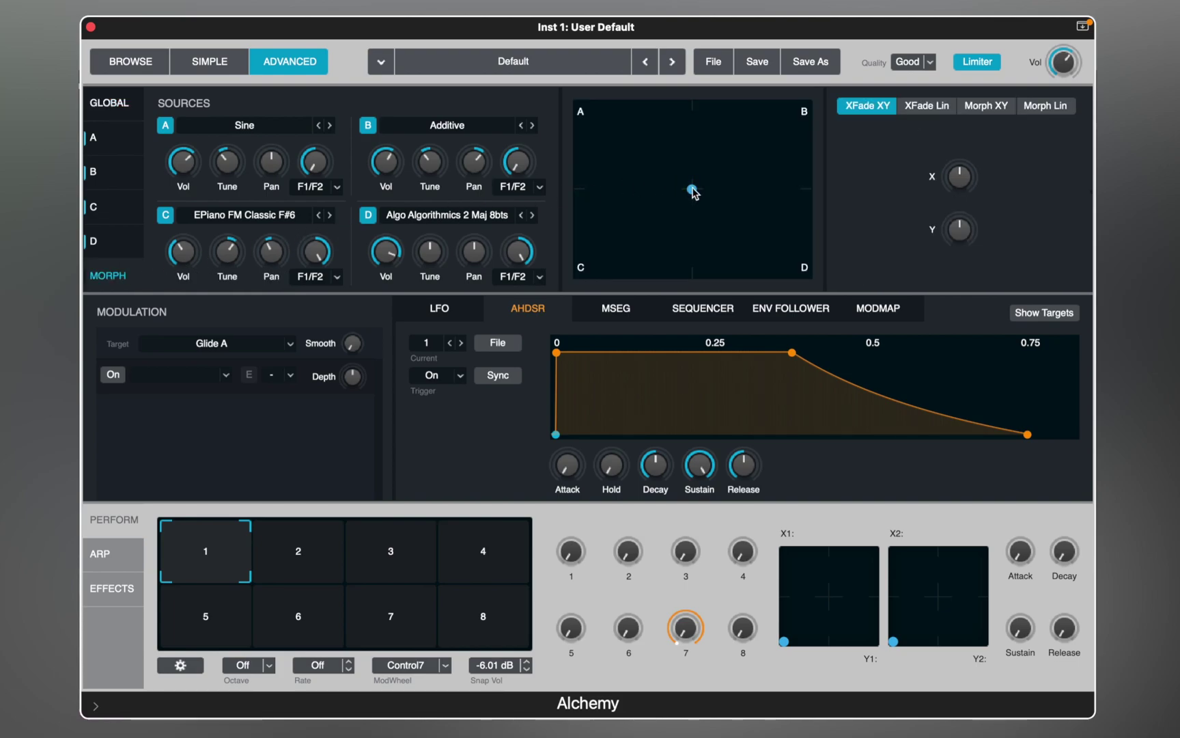
left_click_drag(692, 190, 629, 203)
double_click(634, 203)
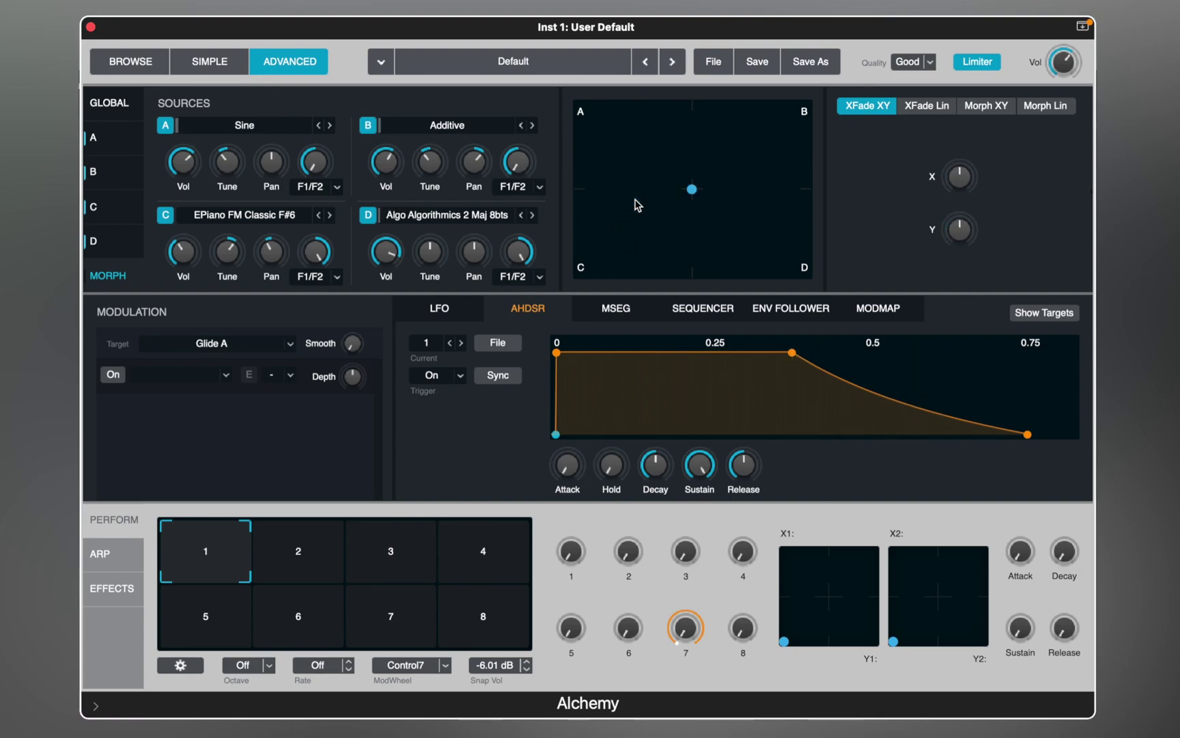
left_click(921, 106)
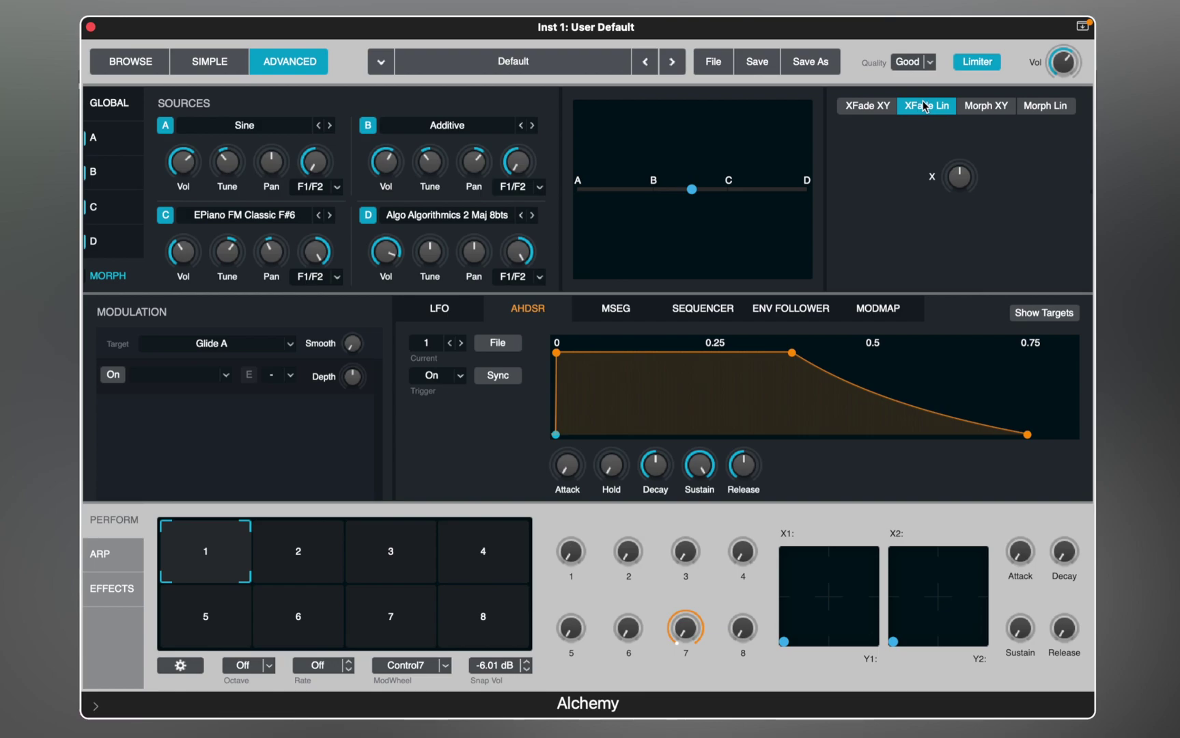
Try Morph XY with all elements linked, moving the morph point across the pad and resetting it to the centre
left_click(974, 110)
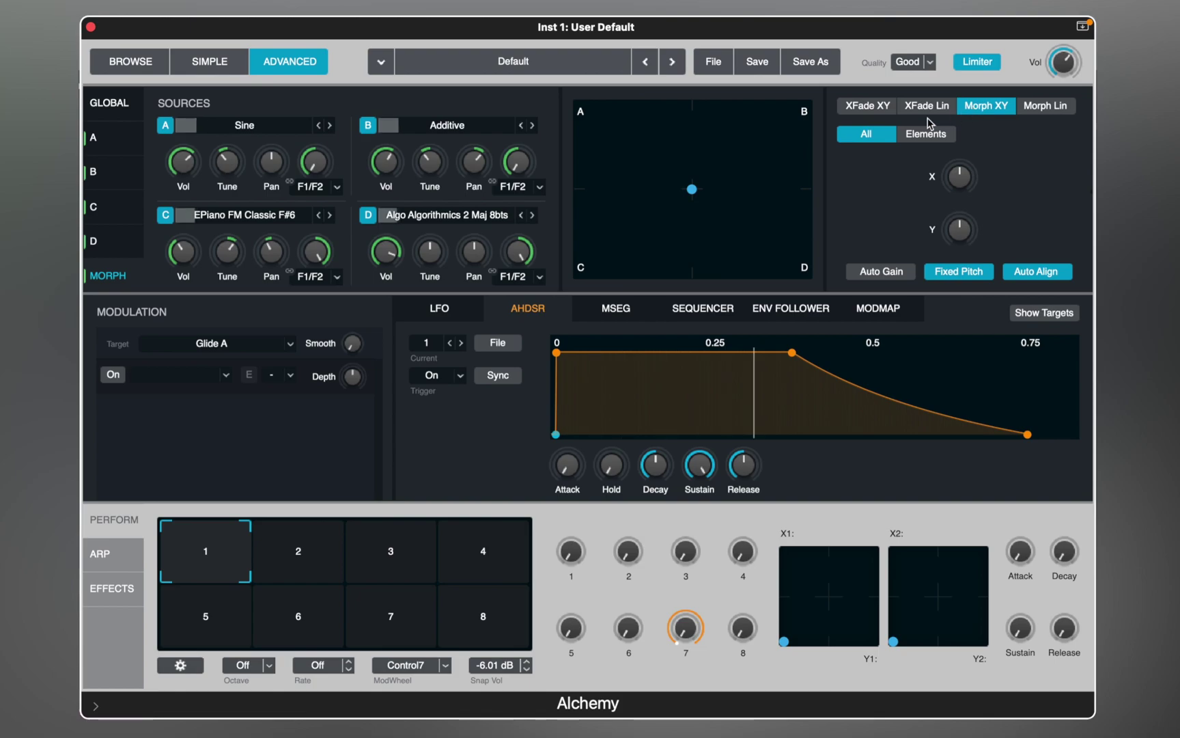
left_click_drag(693, 190, 593, 201)
left_click_drag(614, 248, 708, 257)
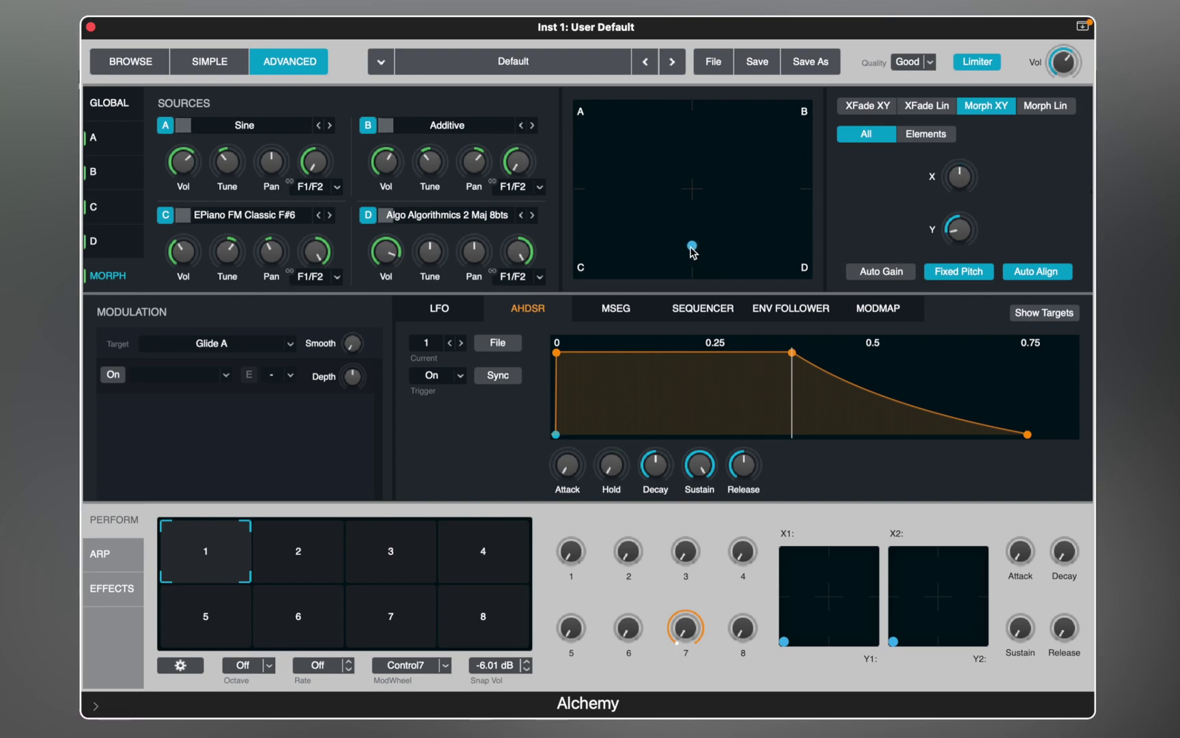
left_click(691, 248, "alt")
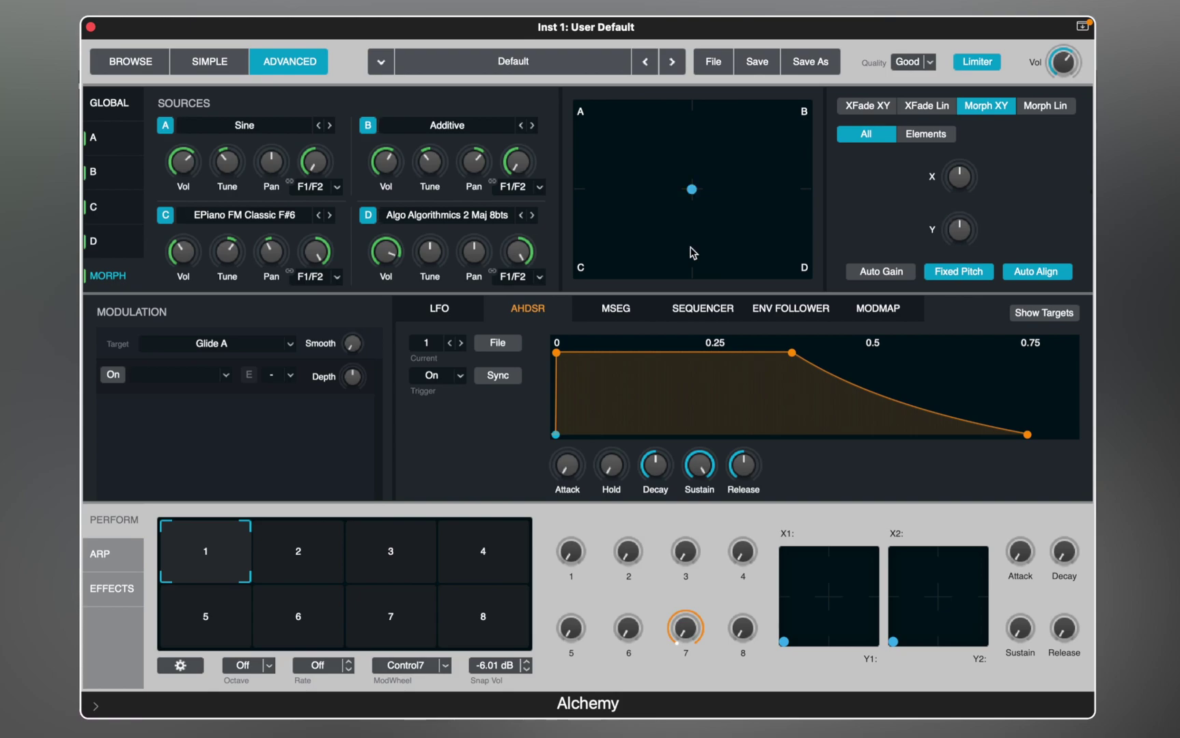
Try morphing elements separately by moving the Add/VA, Spec/Gran and Pitch points, and return to XFade XY mode
left_click(911, 141)
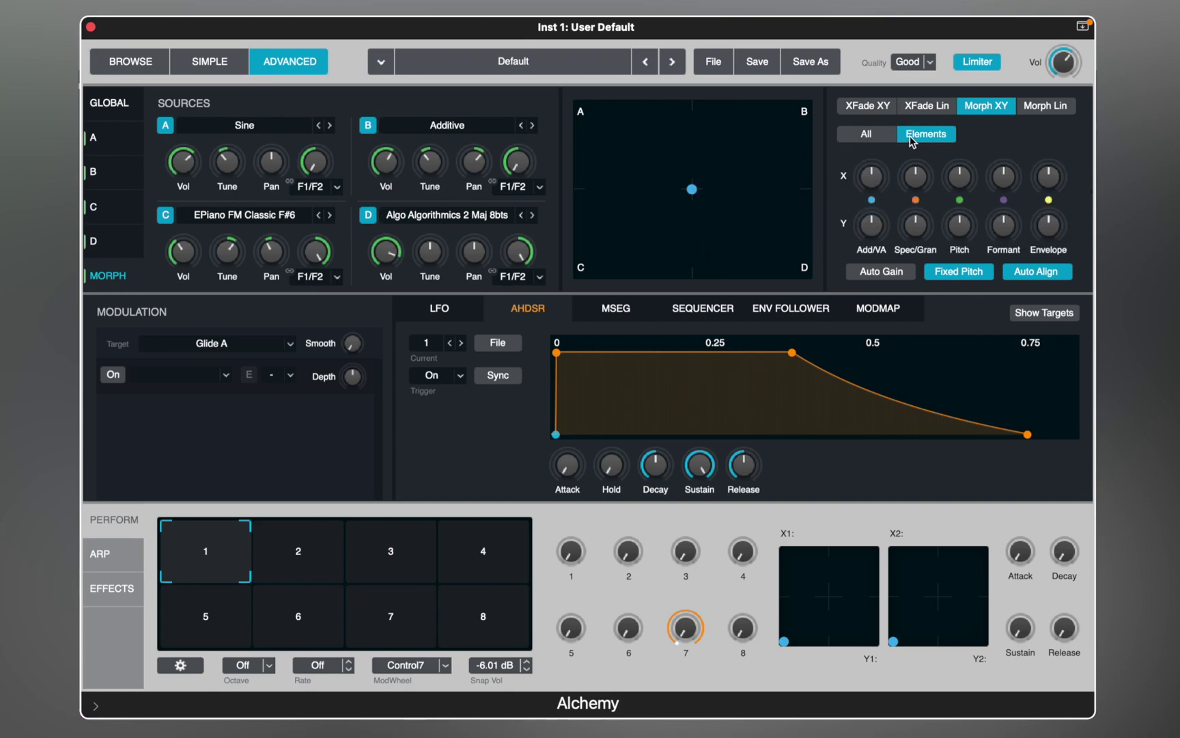
left_click_drag(691, 195, 746, 172)
left_click_drag(702, 212, 720, 246)
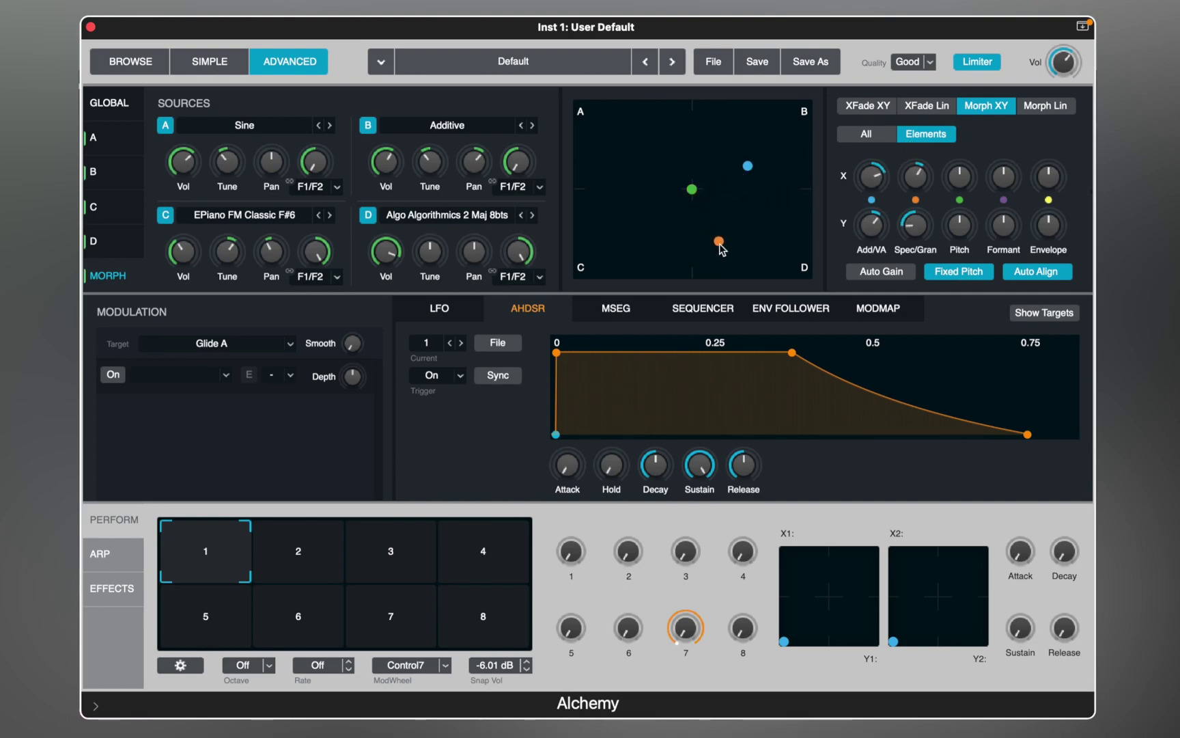
left_click_drag(693, 190, 642, 156)
left_click_drag(694, 197, 640, 240)
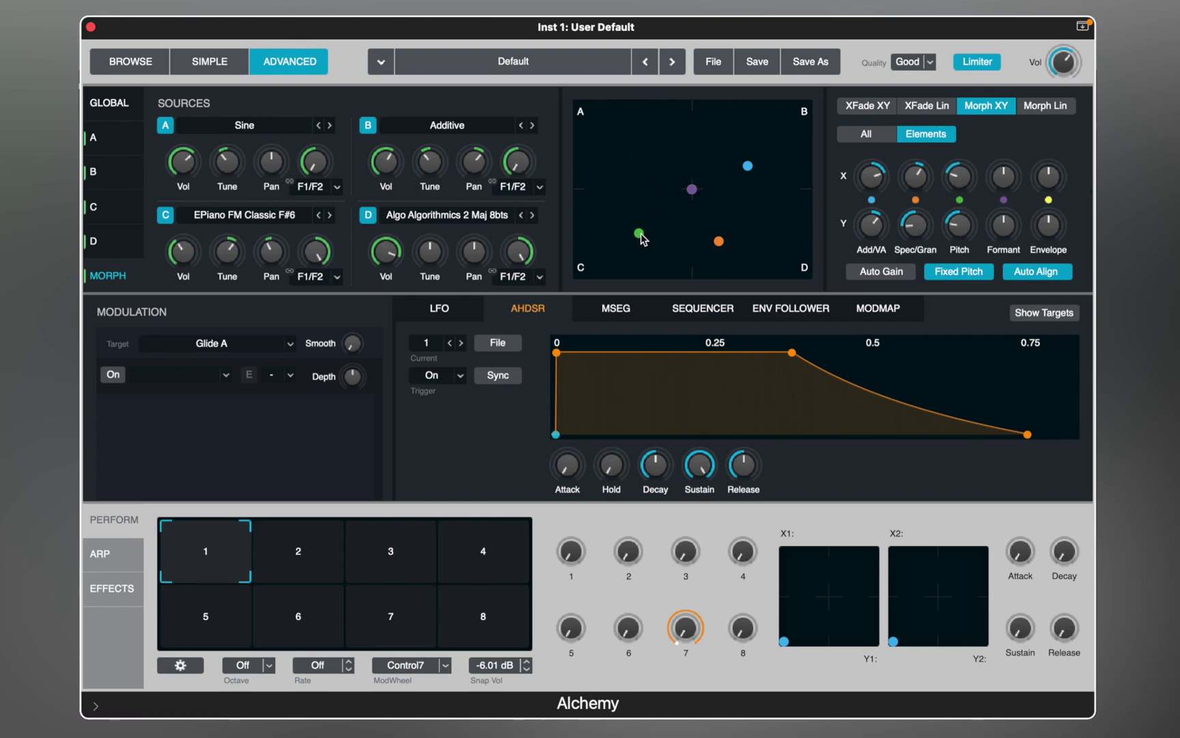
left_click(843, 137)
left_click(859, 111)
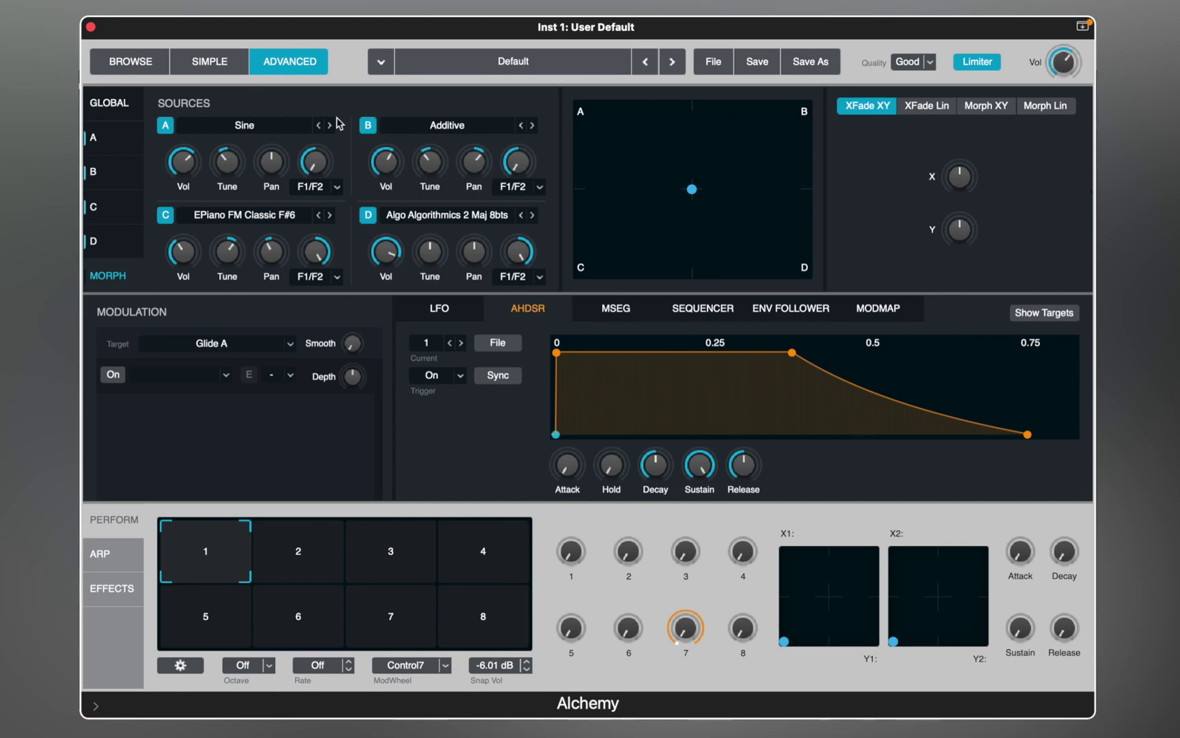
Return to the global controls and assign LFO1 (Sine) to modulate the master pan
left_click(130, 111)
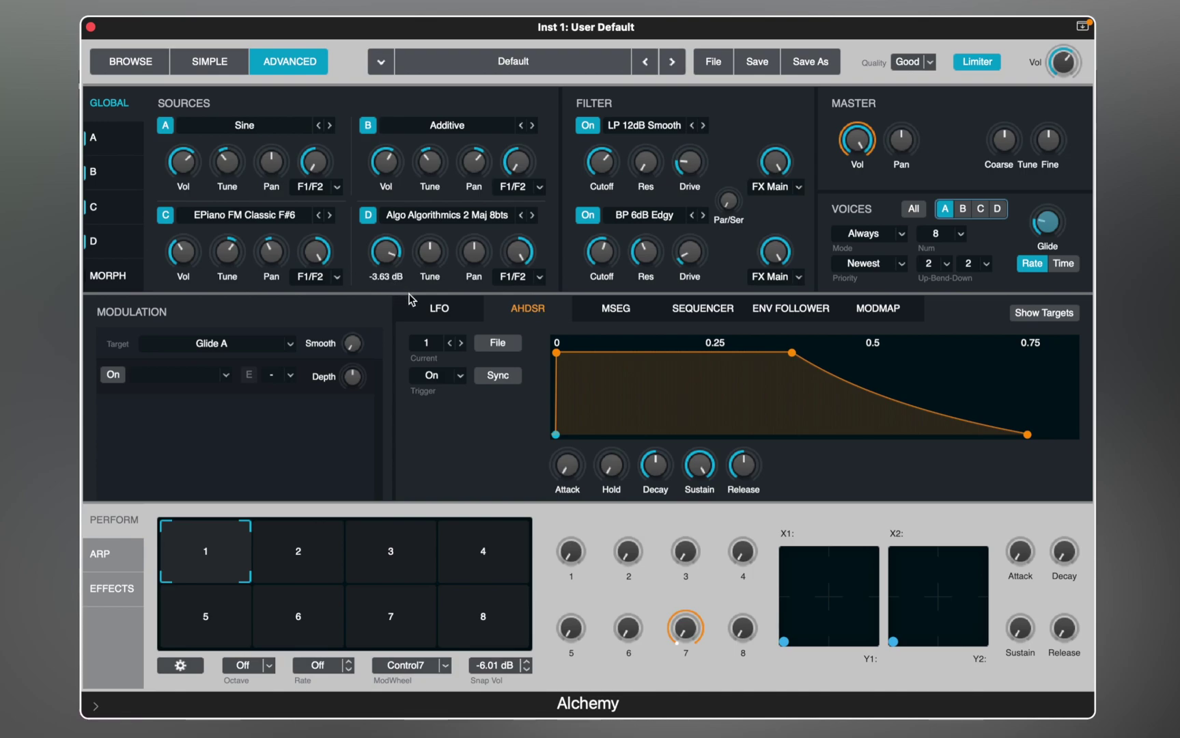
left_click(418, 308)
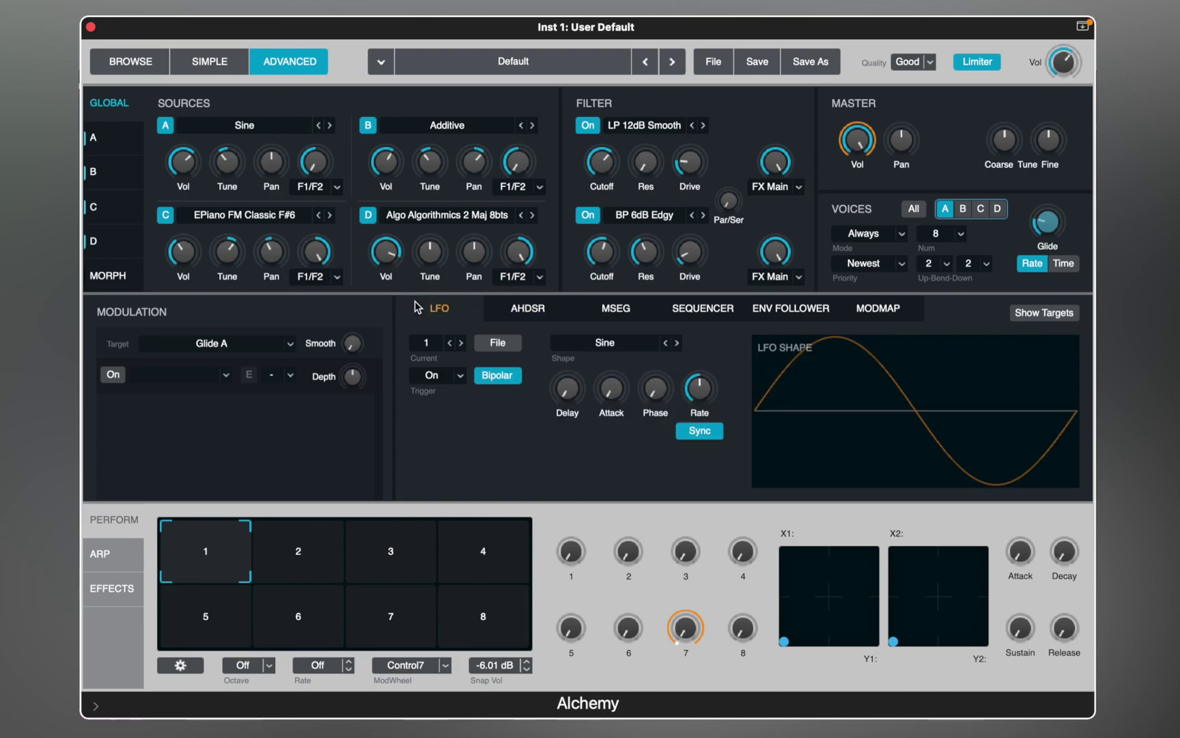
left_click(905, 148)
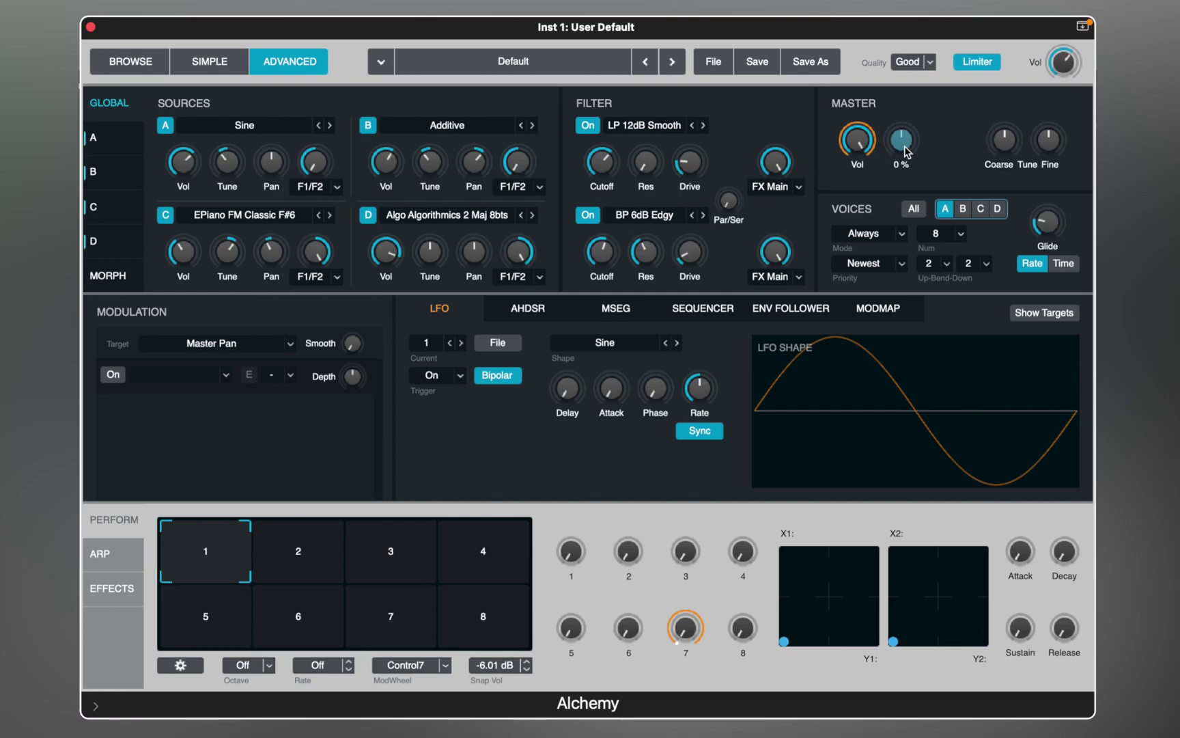
right_click(906, 152)
mouse_move(956, 163)
mouse_move(870, 166)
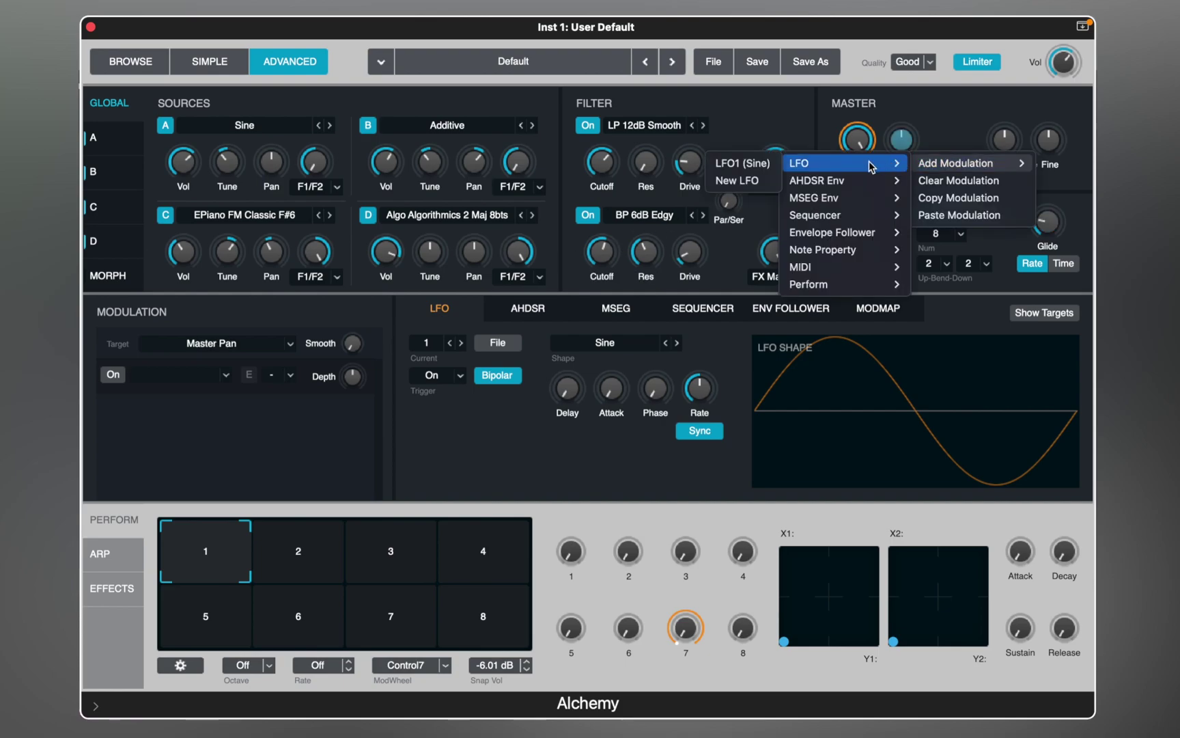
left_click(758, 164)
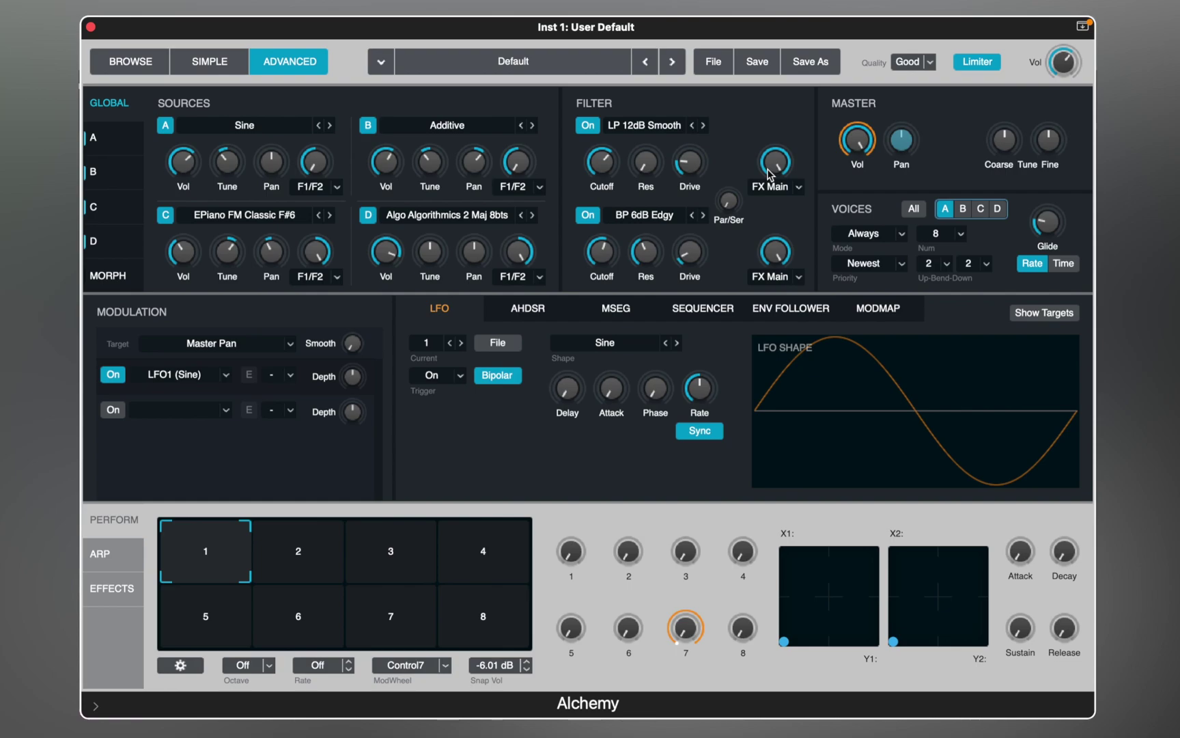
Set LFO1's modulation depth on the master pan to about 48.2% and compare unipolar with bipolar operation, keeping it bipolar
mouse_move(592, 249)
mouse_move(358, 382)
left_click_drag(365, 360, 368, 350)
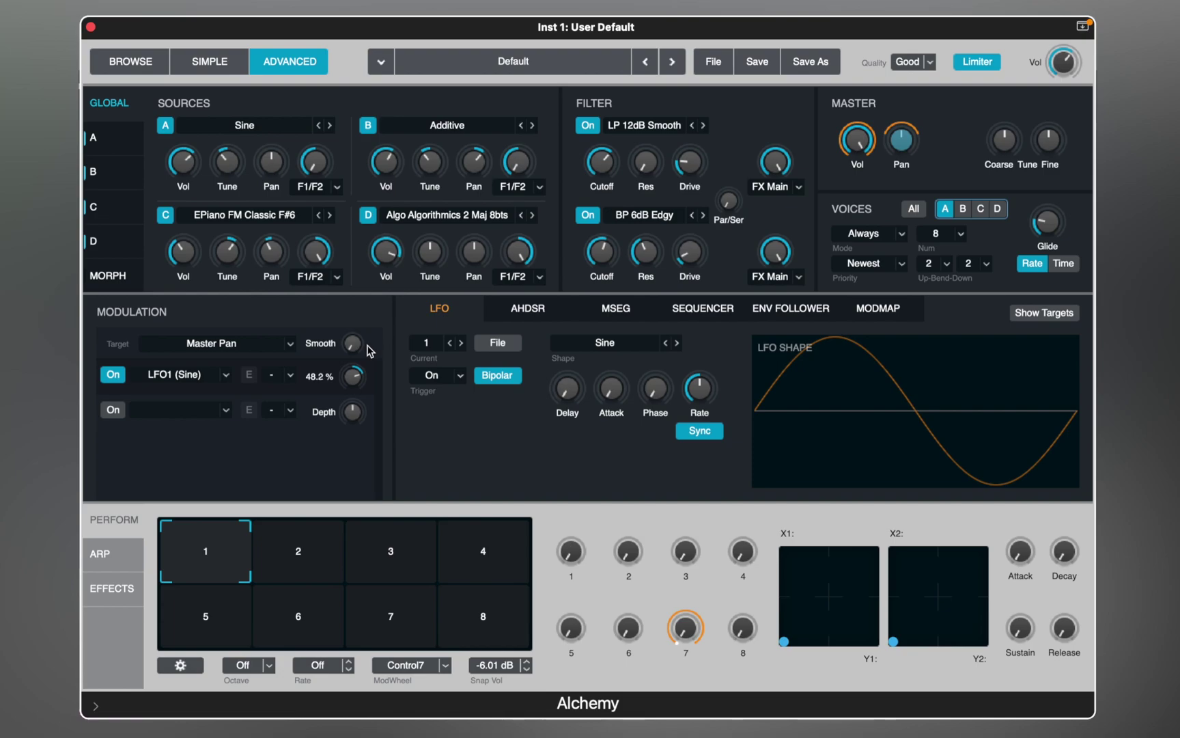
left_click(491, 378)
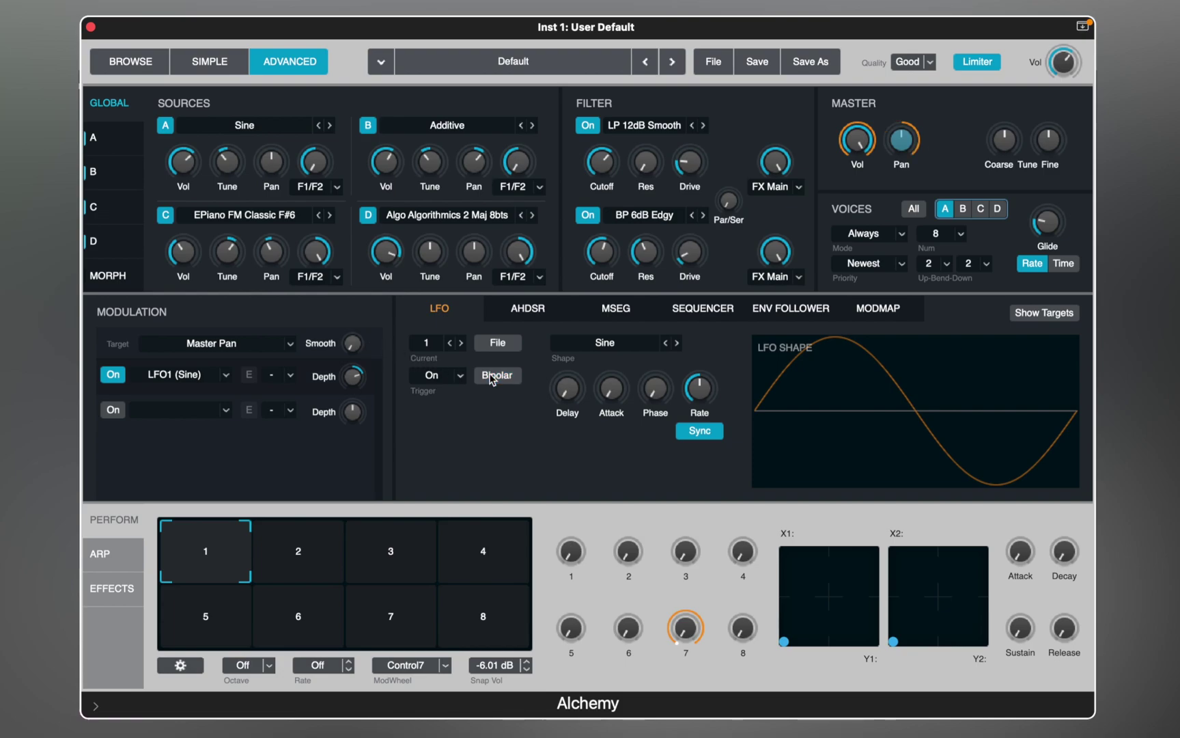
left_click(491, 378)
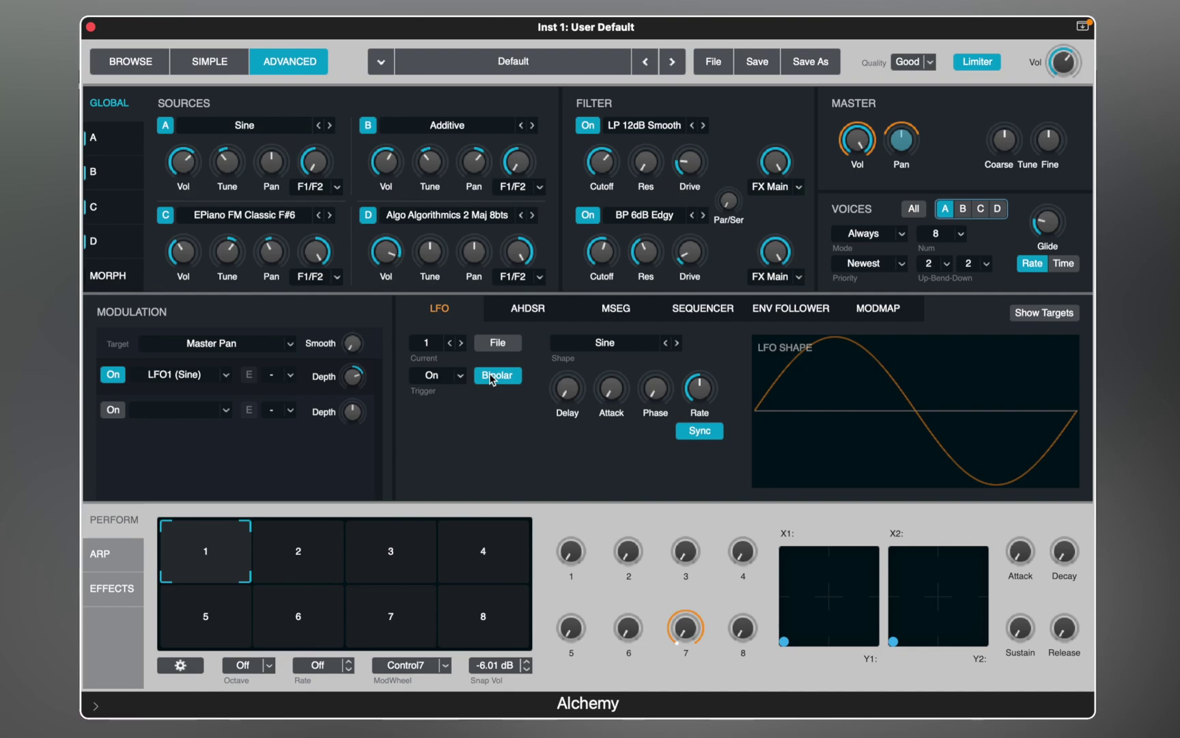
mouse_move(698, 403)
Modulate the output volume with a new LFO using the complex Pattern 01 shape at 70% depth
right_click(1062, 65)
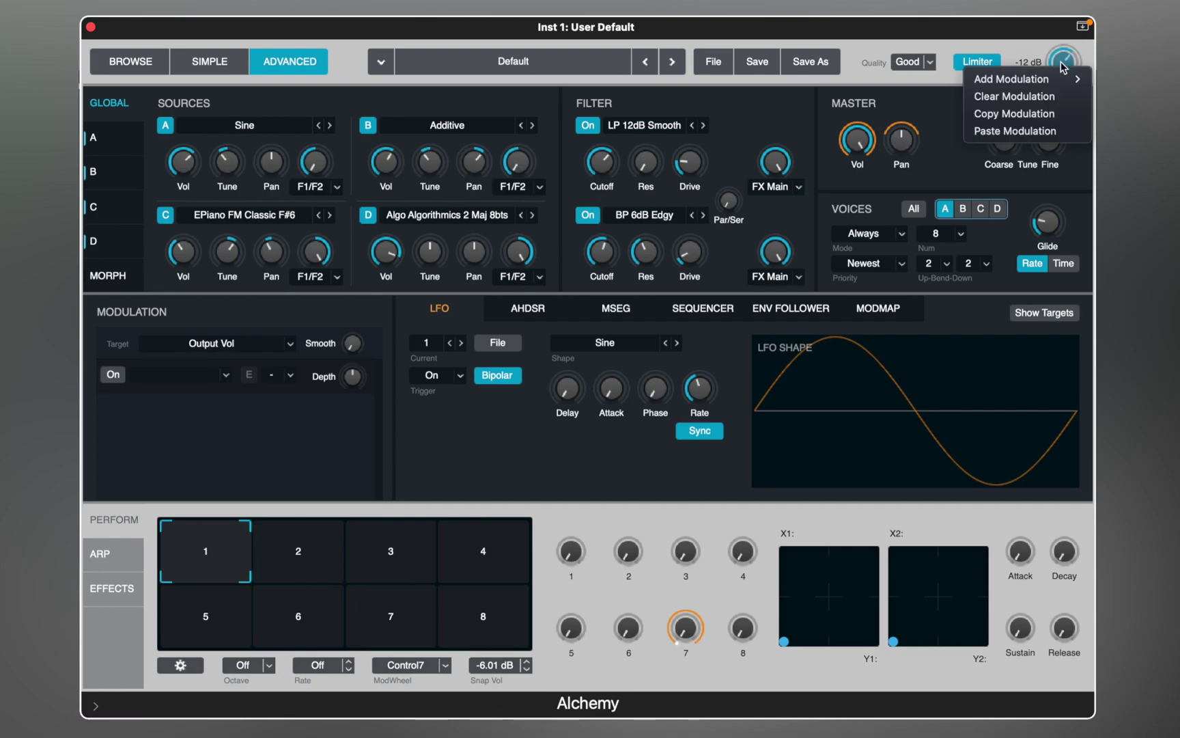
mouse_move(1011, 79)
mouse_move(943, 81)
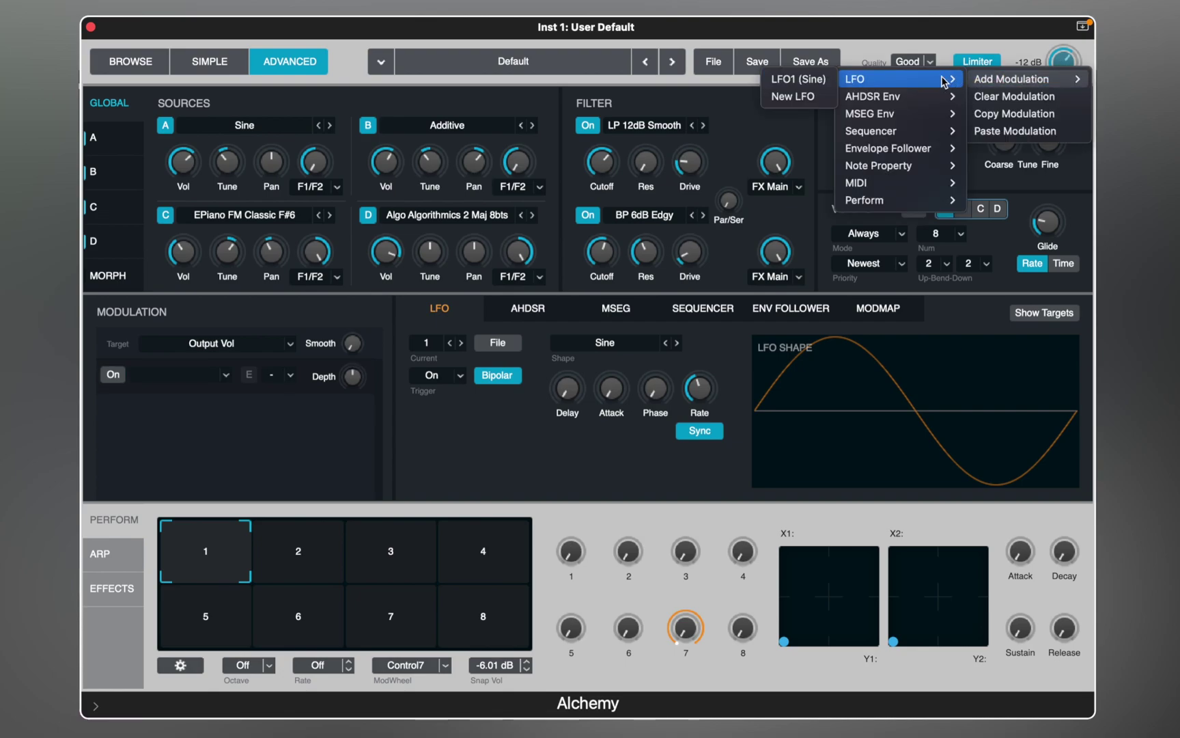
left_click(813, 97)
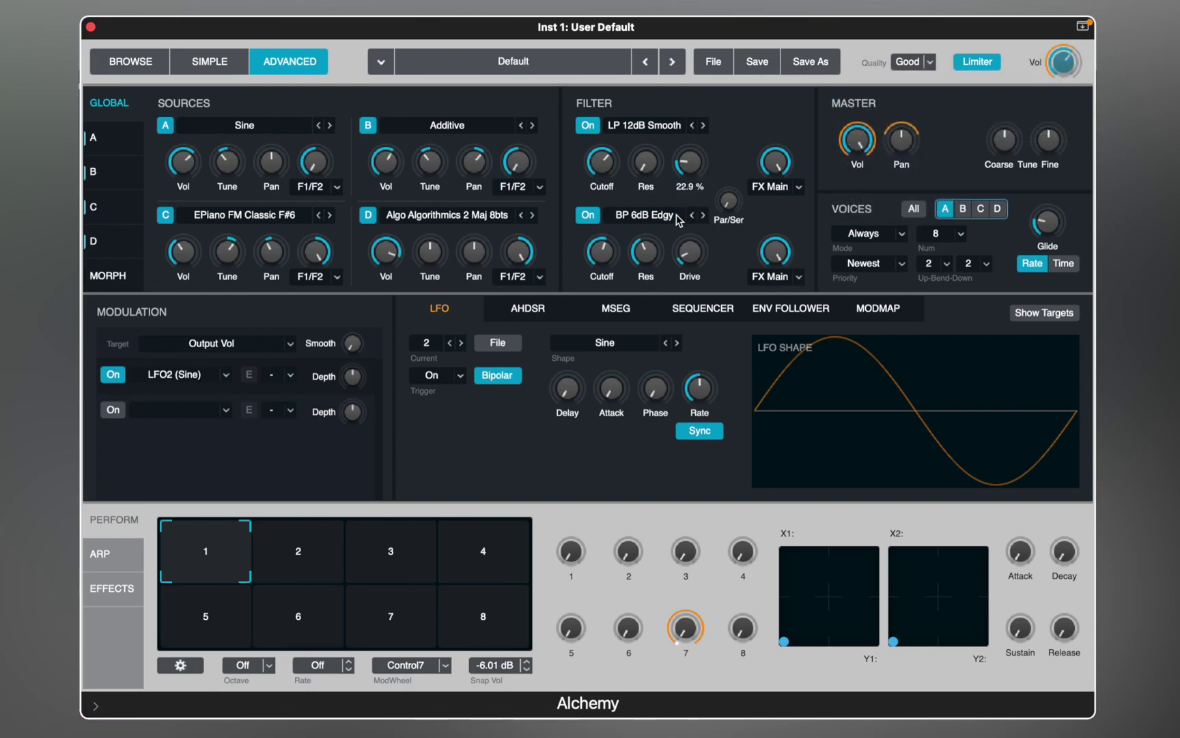
left_click(610, 337)
mouse_move(603, 384)
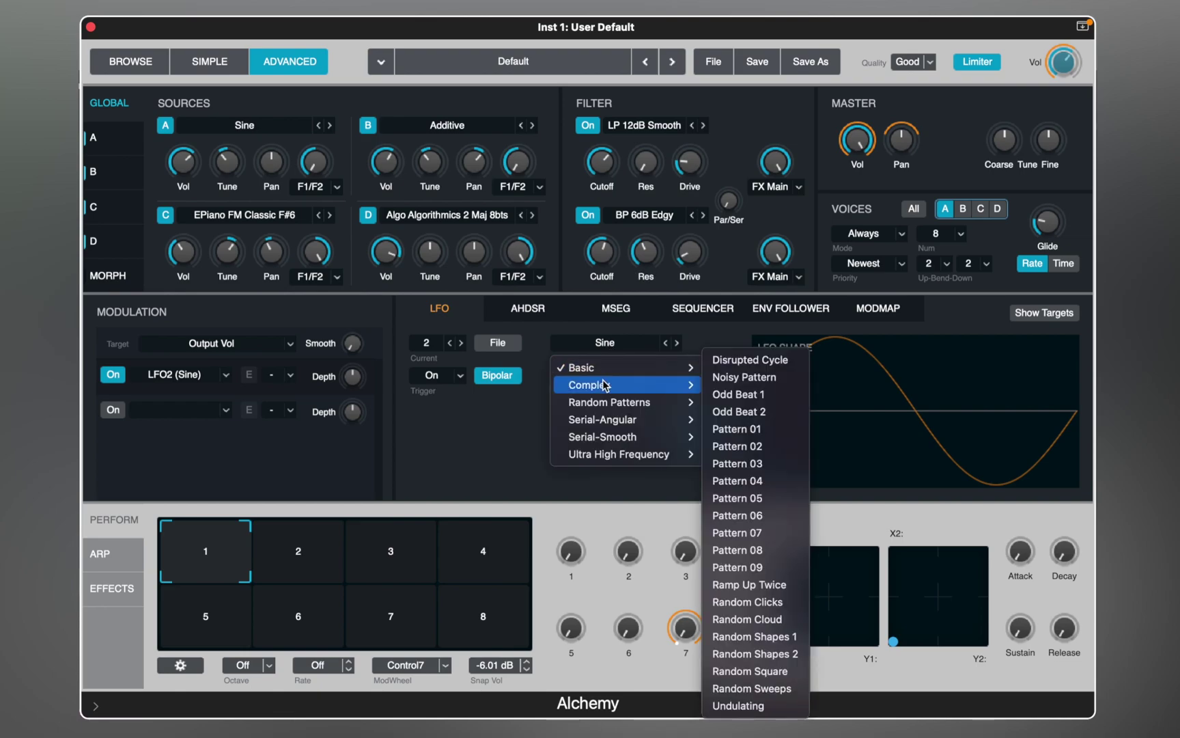
left_click(741, 429)
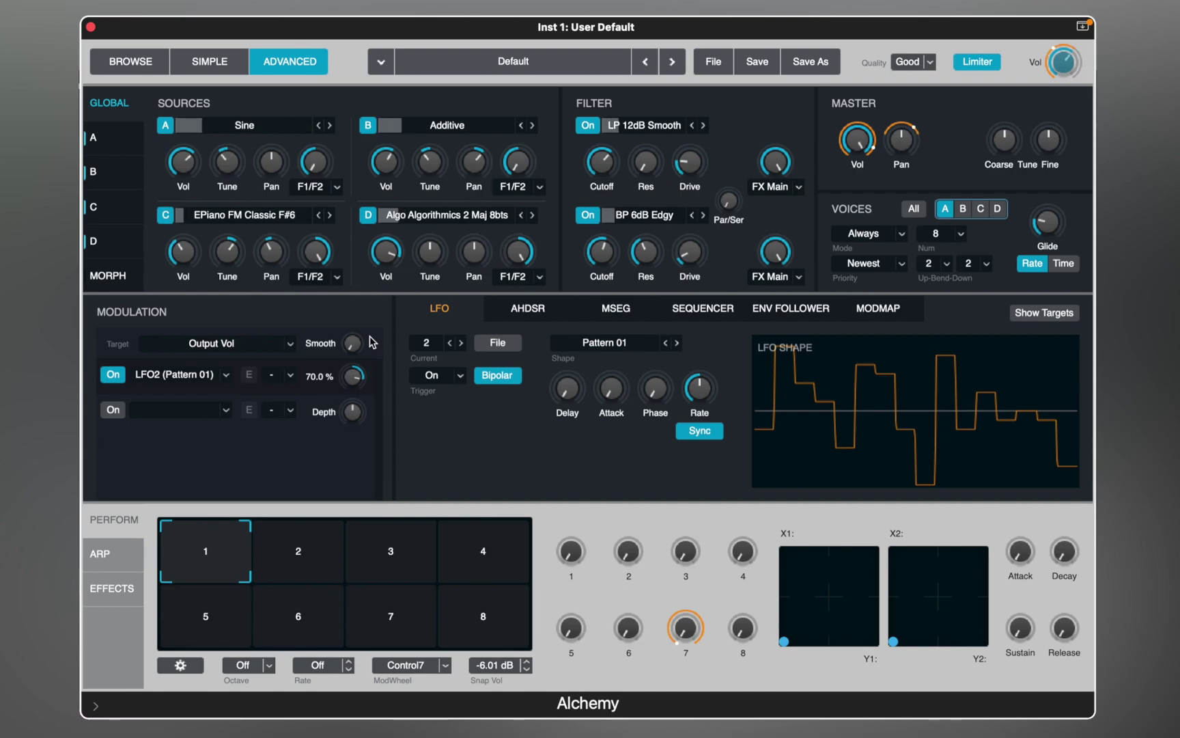
Change LFO2's shape to Pattern 07 and switch off its modulation of the output volume
left_click(677, 342)
left_click(677, 342)
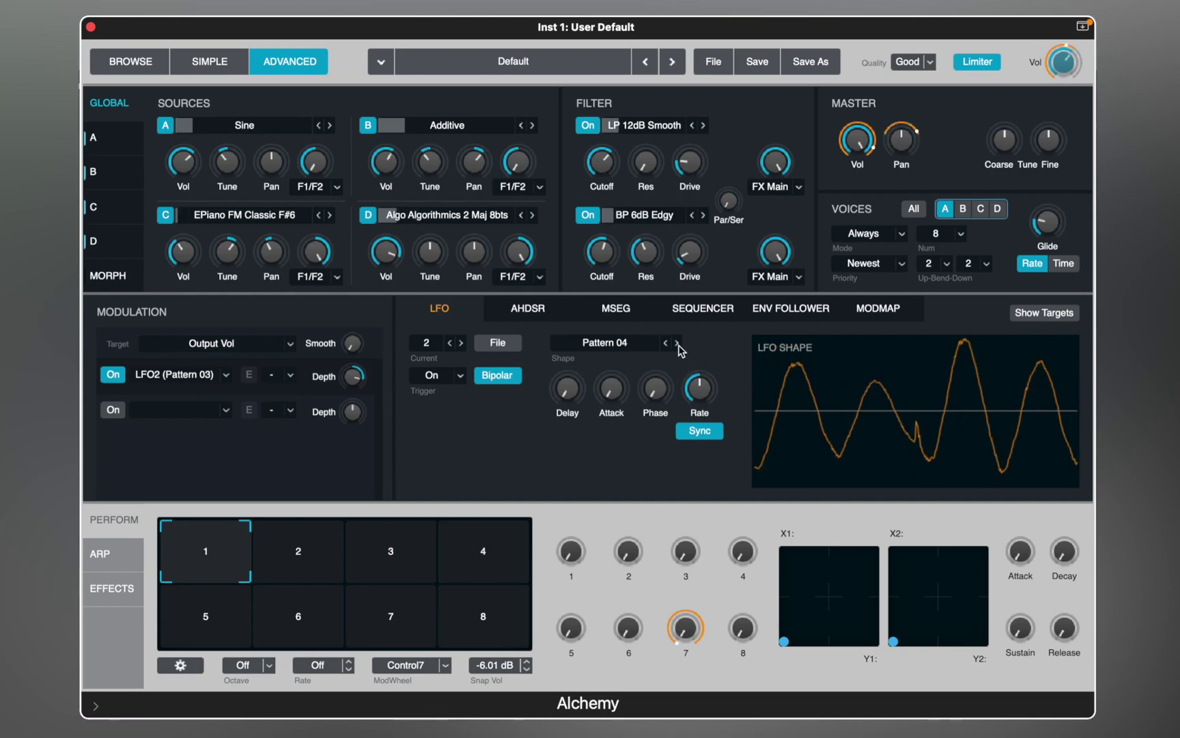
left_click(677, 342)
left_click(677, 342)
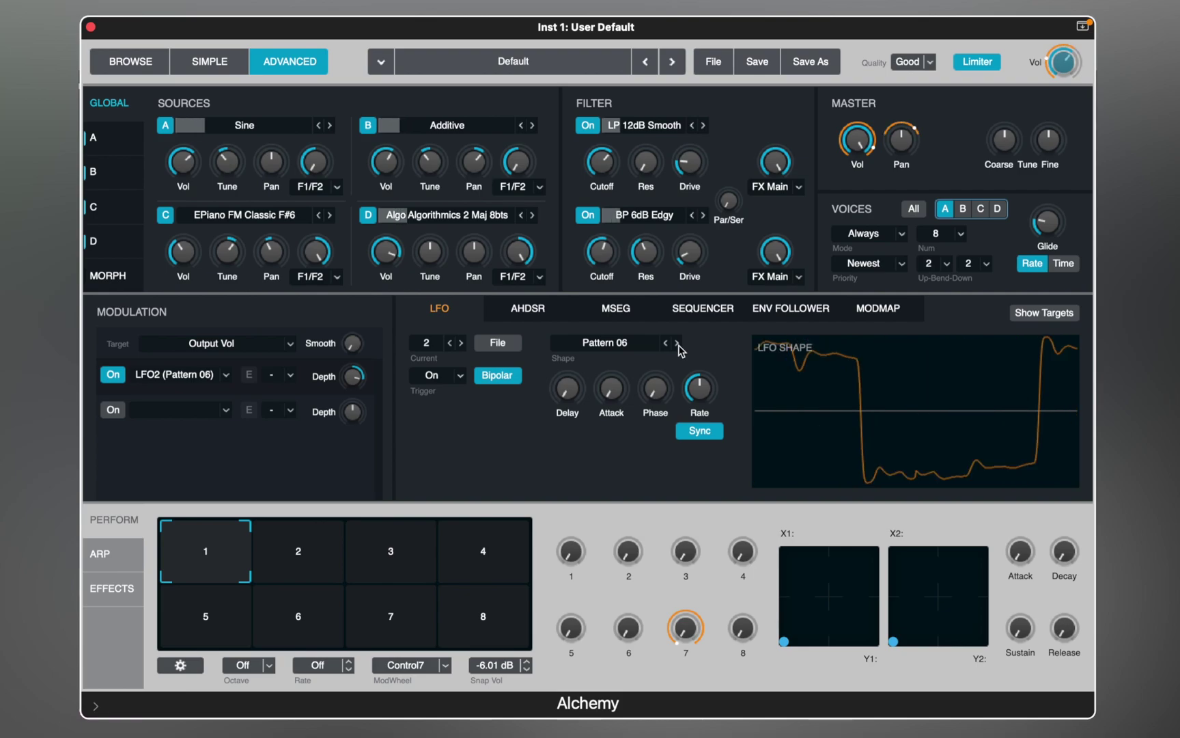
left_click(677, 342)
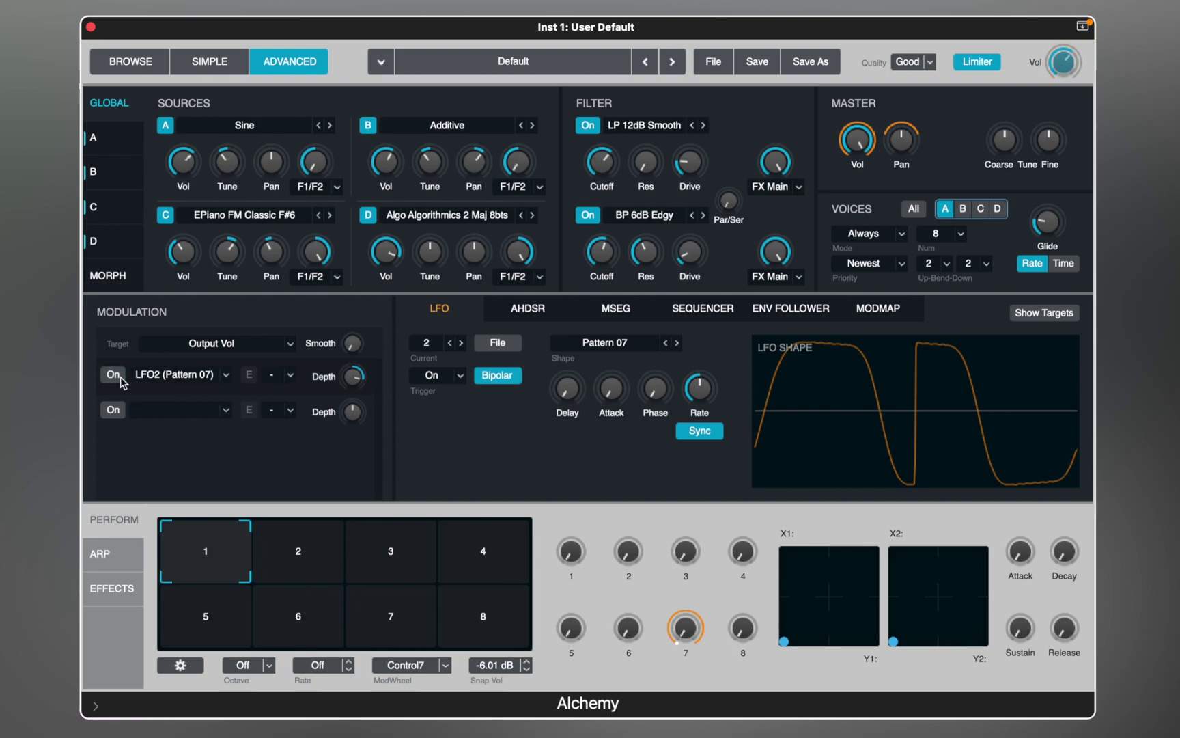
Lower global filter 1's cutoff to about 460 Hz and assign the AHDSR1 envelope to modulate it
left_click(513, 315)
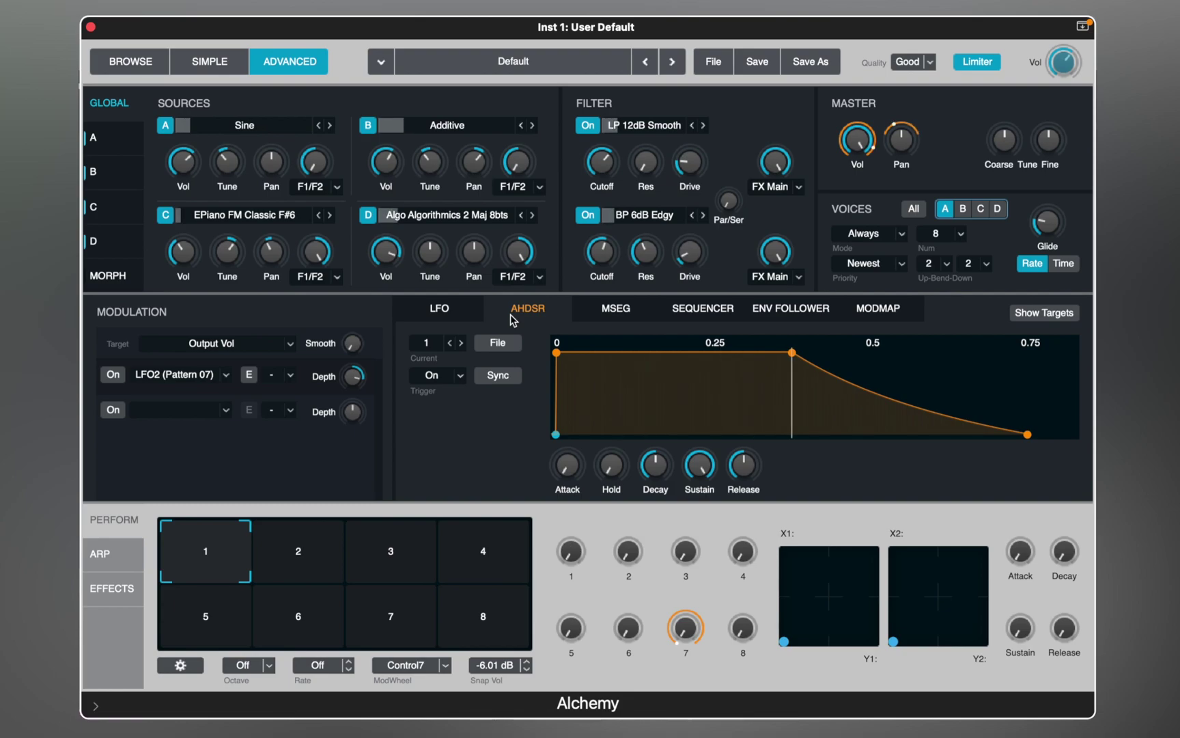
left_click(596, 169)
left_click_drag(596, 169, 597, 198)
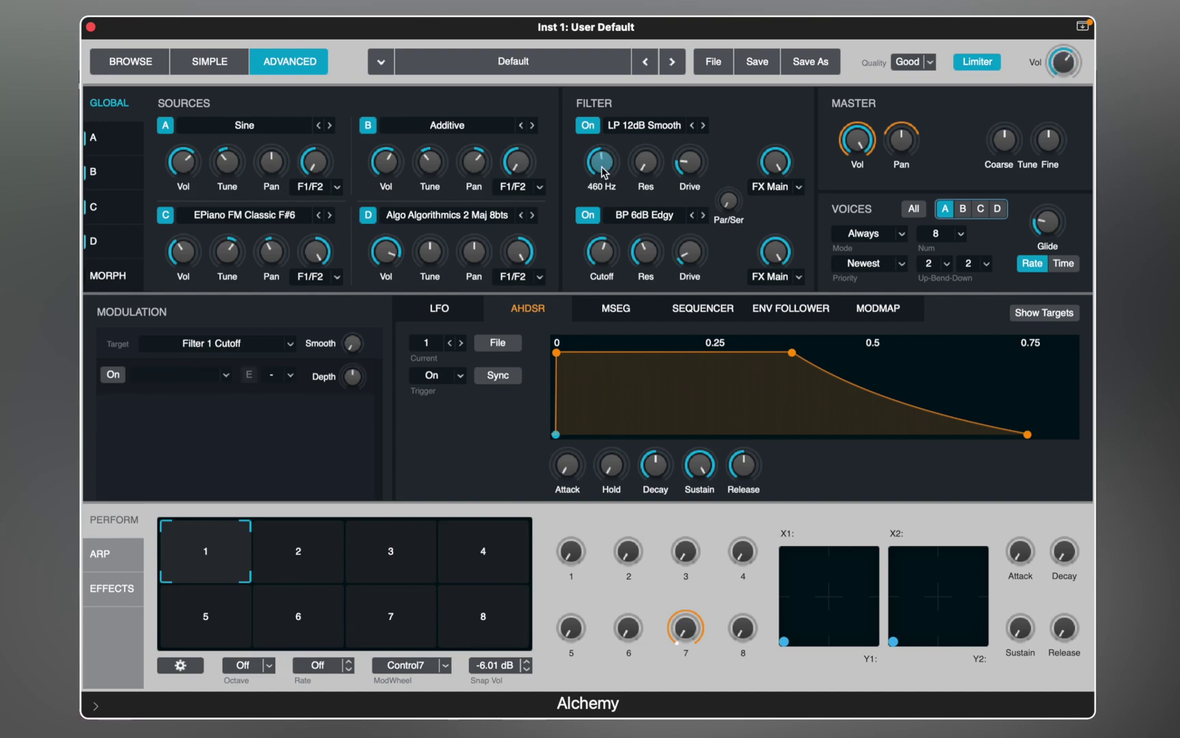
right_click(603, 173)
mouse_move(613, 181)
mouse_move(751, 200)
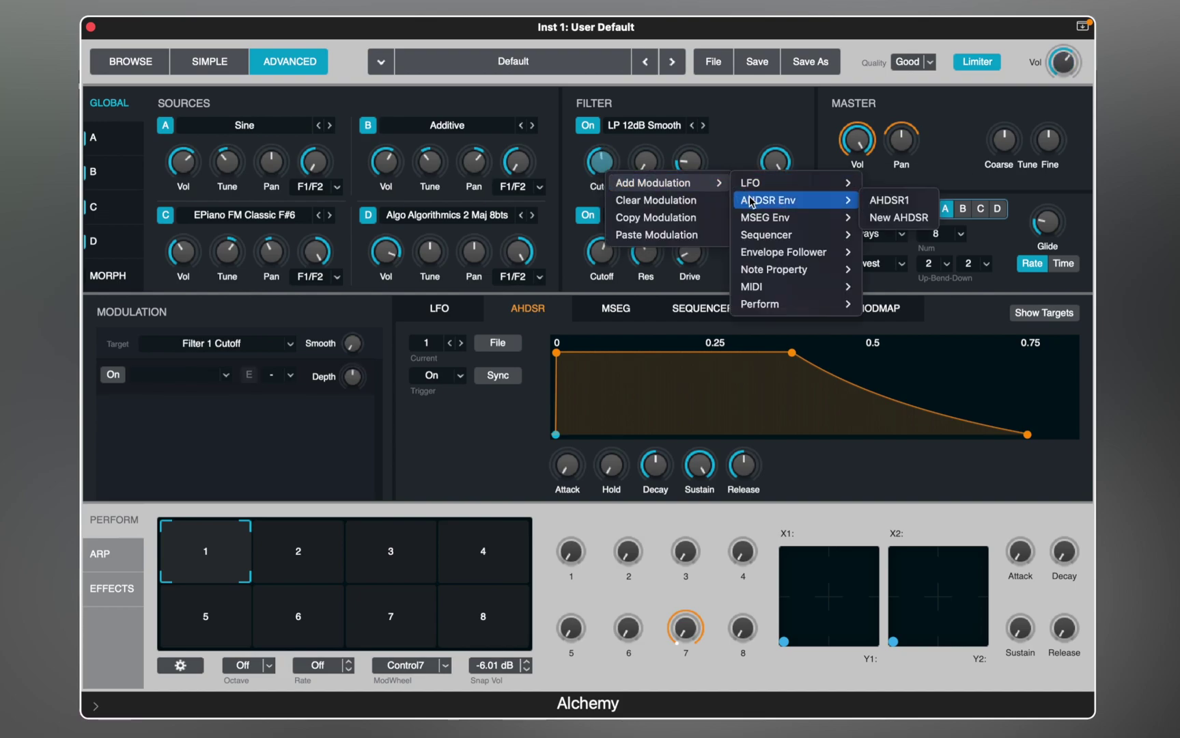
left_click(876, 198)
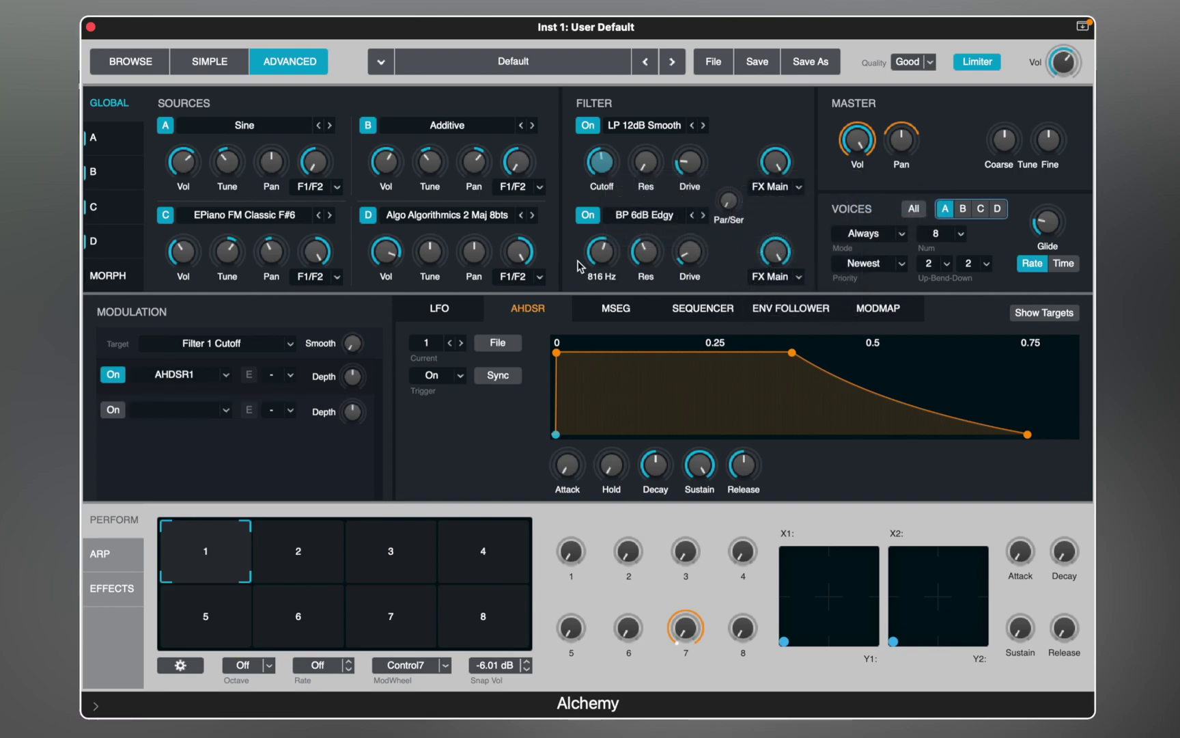
Set AHDSR1's modulation depth on global filter 1's cutoff to about 21.7% and lower the cutoff to about 158 Hz
left_click_drag(354, 376, 354, 408)
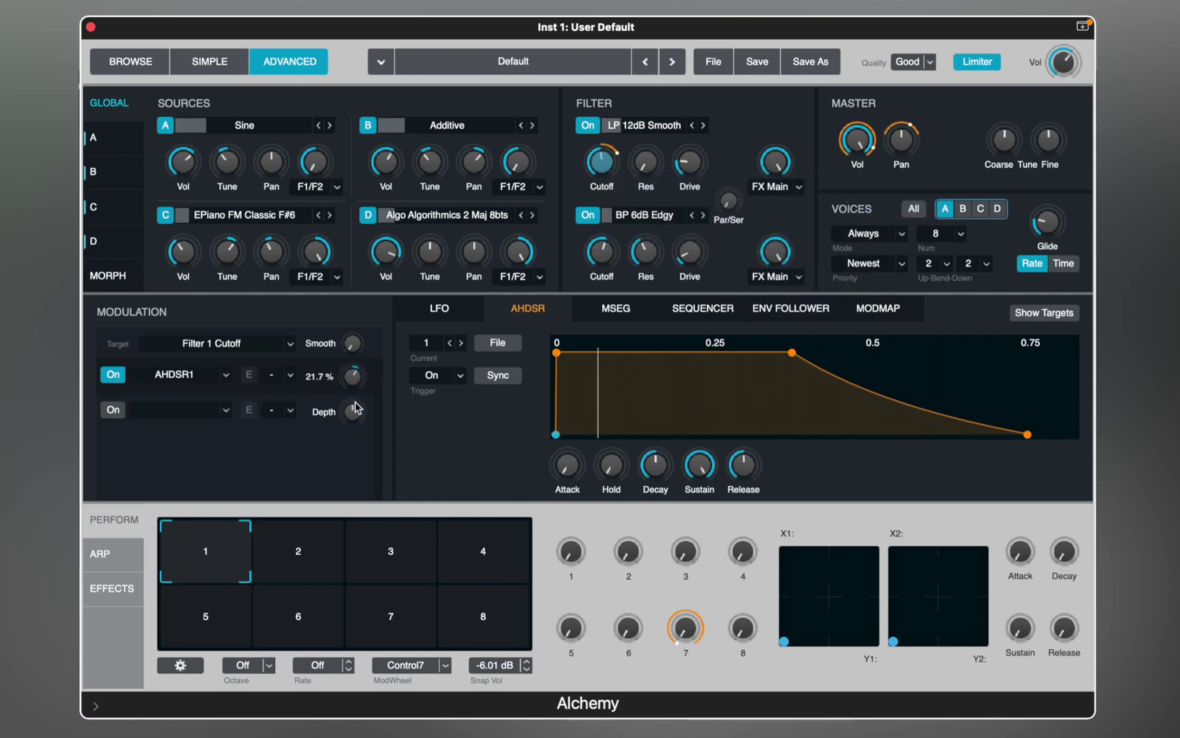
mouse_move(604, 174)
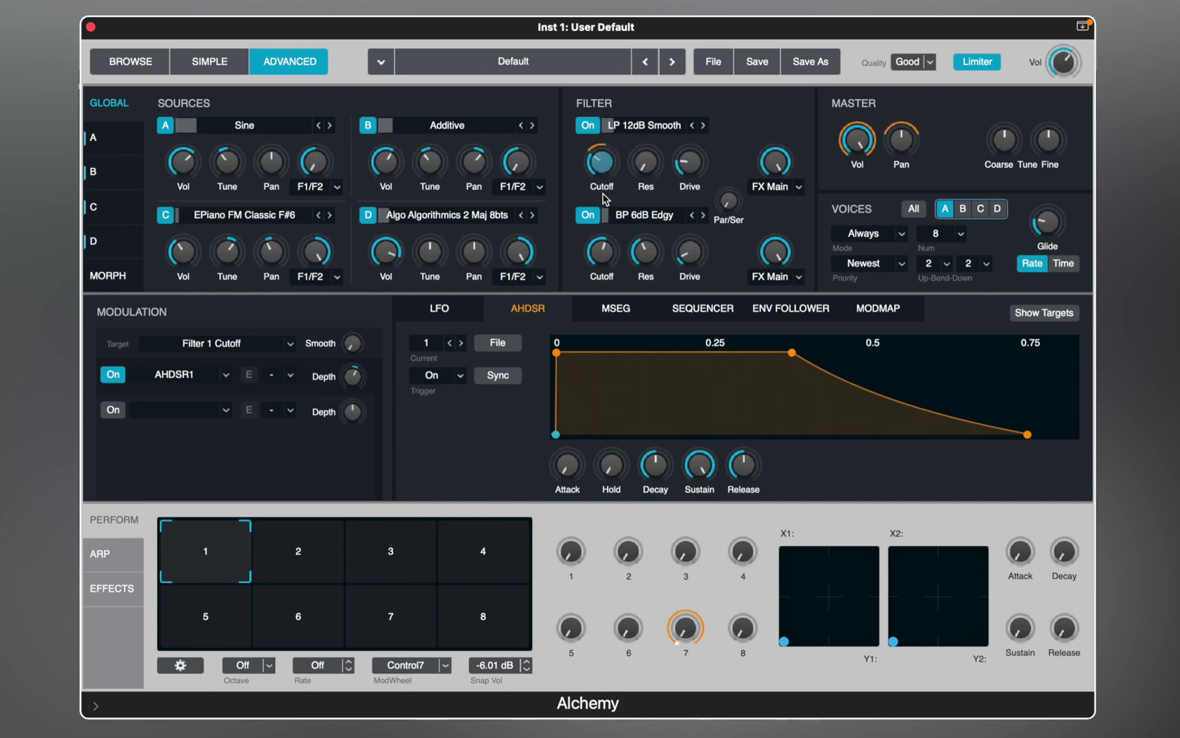
left_click(646, 152)
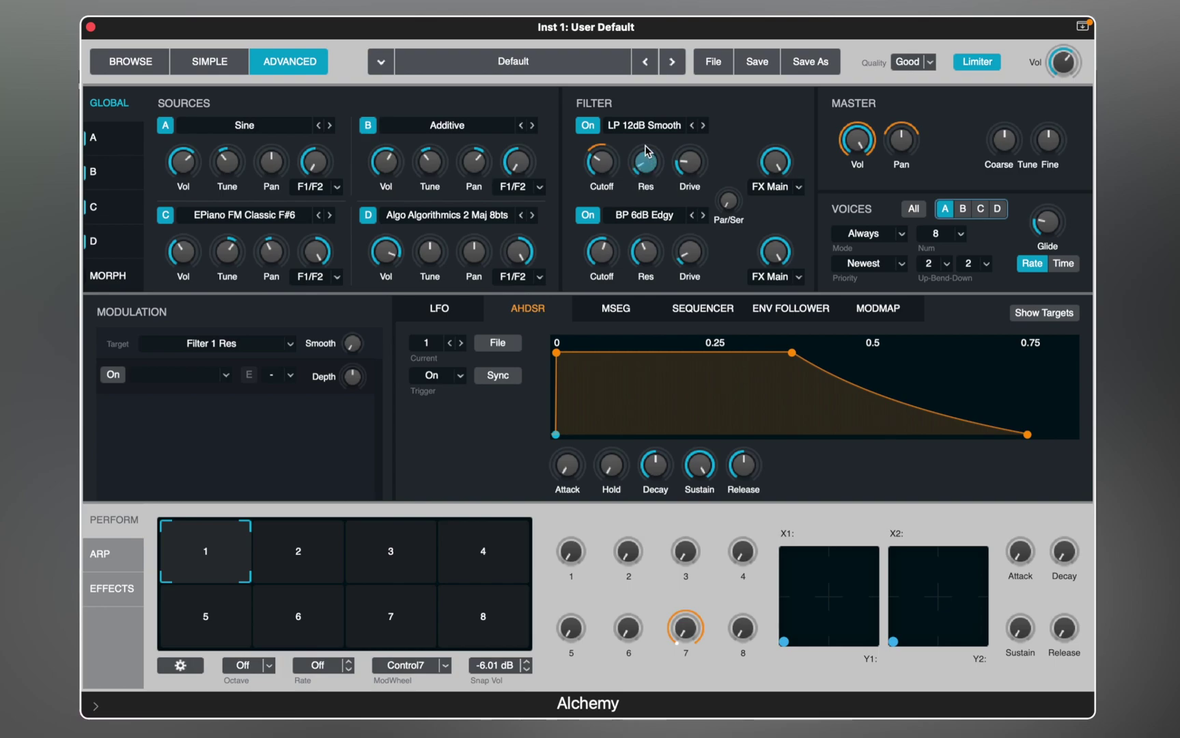
Modulate global filter 2's cutoff with MSEG1 at a moderate positive depth and lower that cutoff to about 251 Hz
left_click(604, 313)
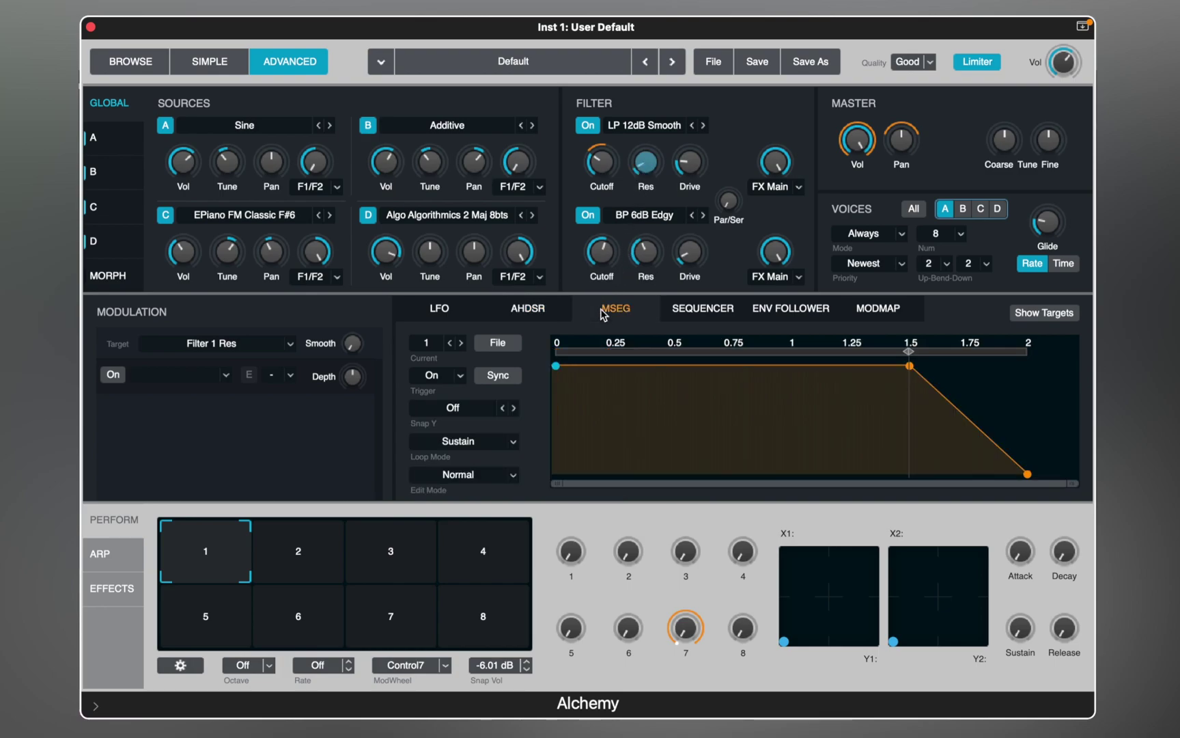
left_click(601, 253)
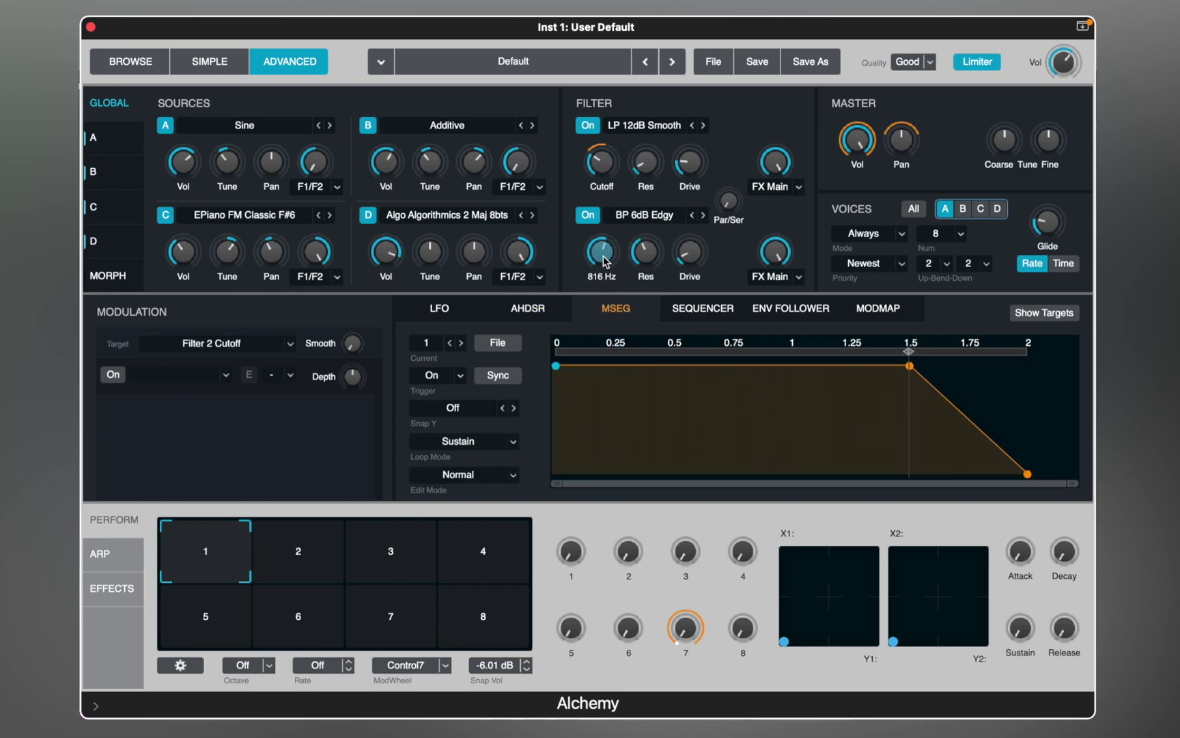
right_click(609, 265)
mouse_move(618, 273)
mouse_move(772, 308)
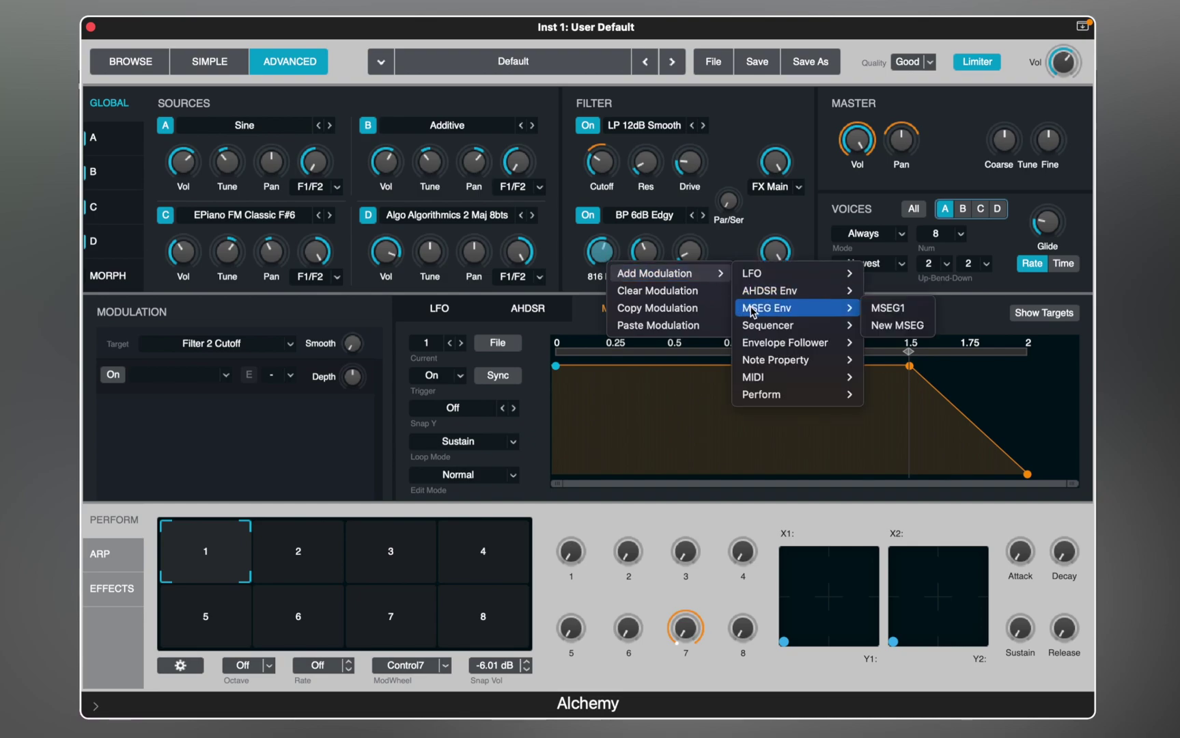
left_click(888, 308)
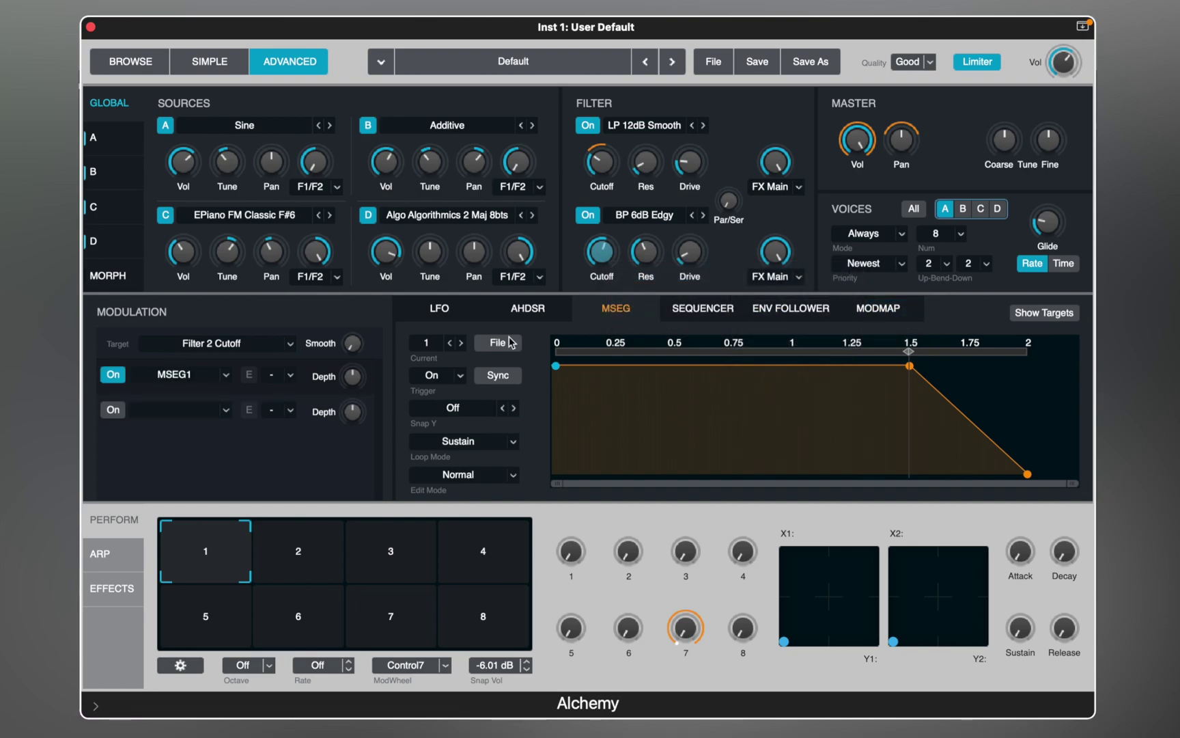
left_click_drag(356, 384, 362, 359)
mouse_move(605, 287)
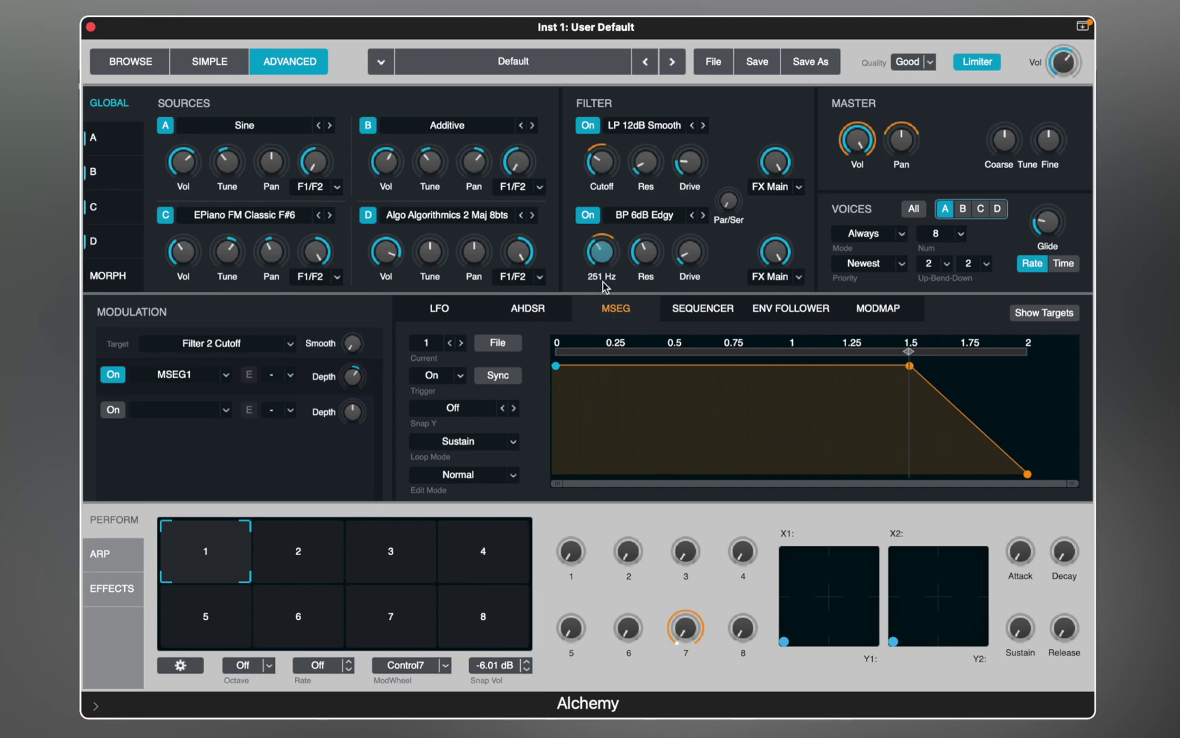
Sync MSEG1 to tempo and shape its first beat into sharp quarter-beat swings between full peaks and zero
left_click(513, 382)
left_click(594, 366)
left_click_drag(594, 366, 623, 483)
left_click(622, 463)
left_click(644, 366)
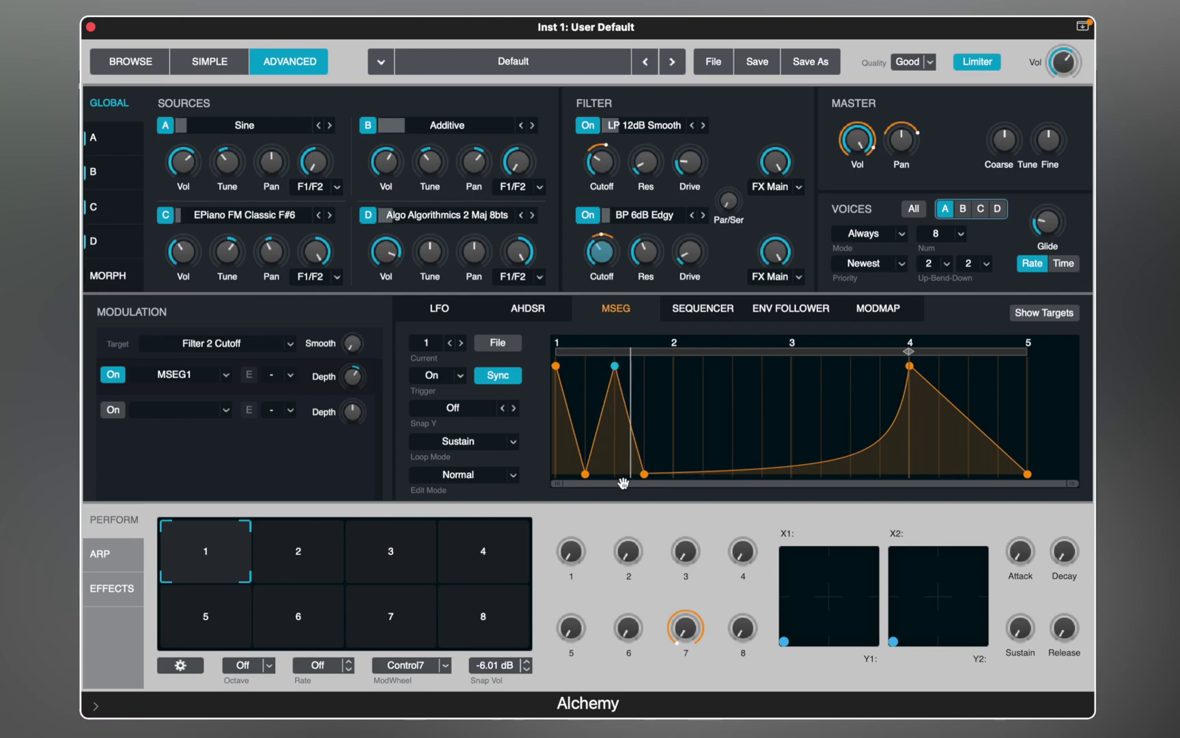
Add a high MSEG1 point at beat 2 and a zero point at beat 3 with curved segments, looping in Continuous mode
left_click(731, 470)
left_click_drag(732, 471, 790, 474)
left_click_drag(732, 388, 663, 397)
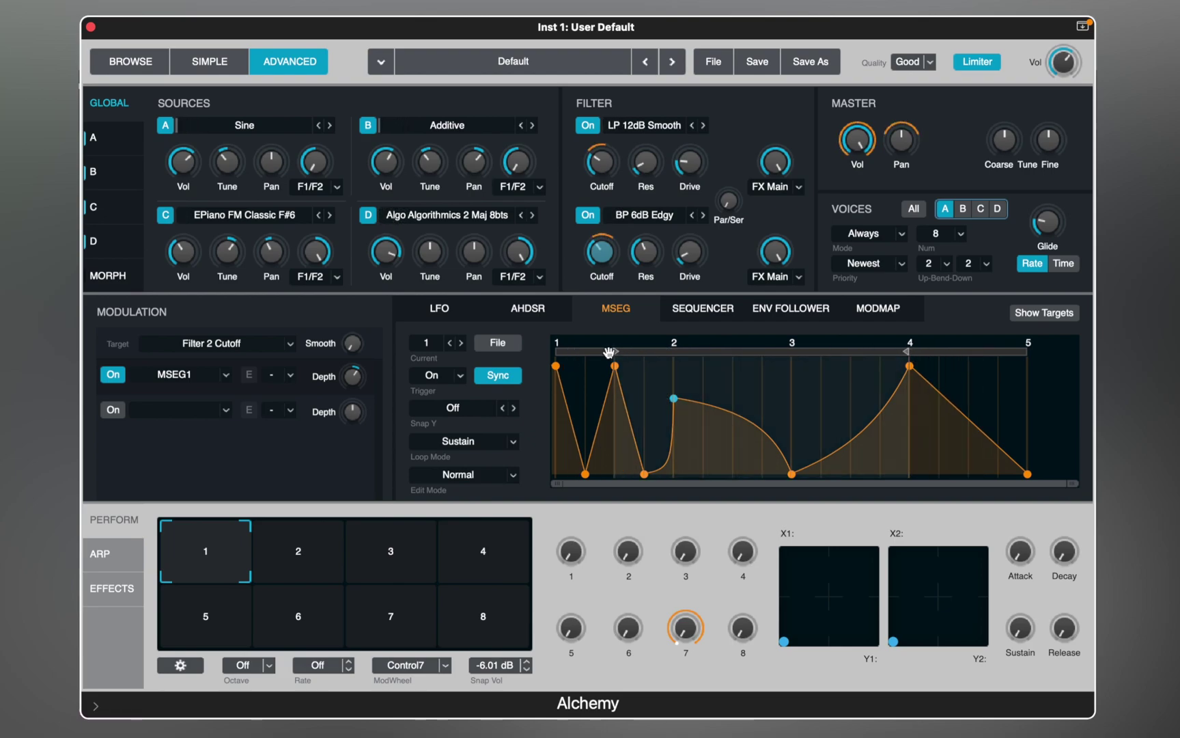
left_click(470, 443)
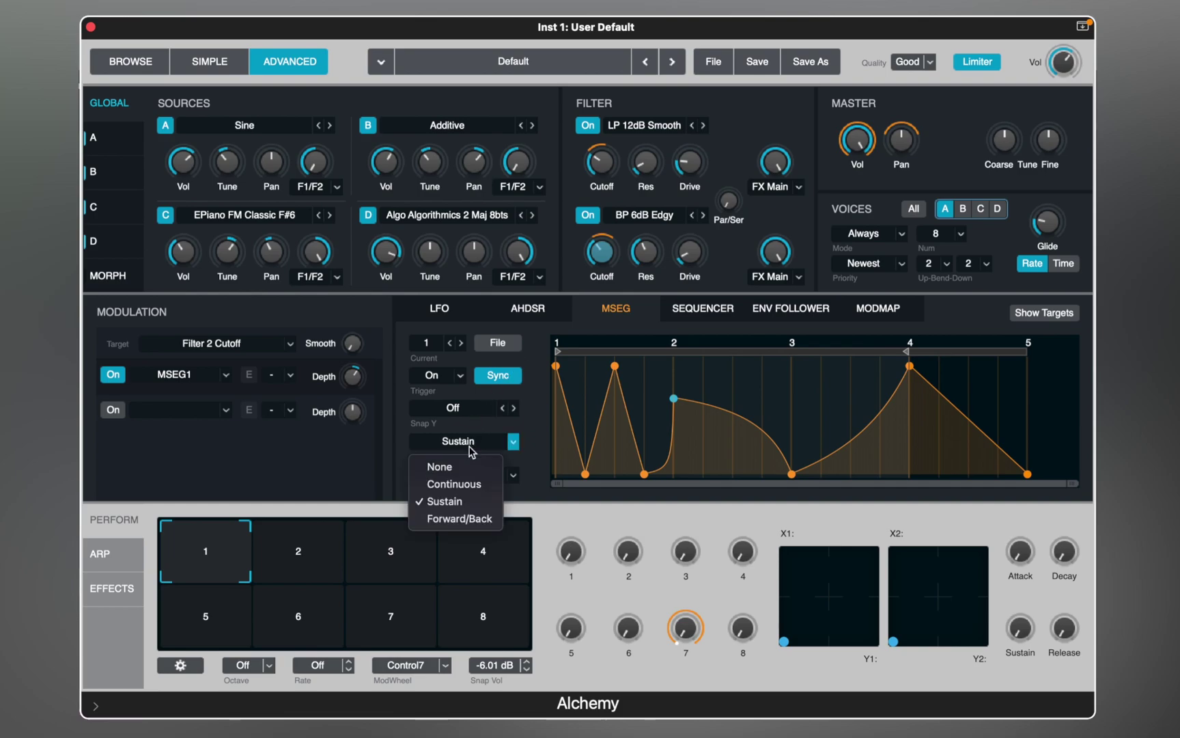
left_click(470, 482)
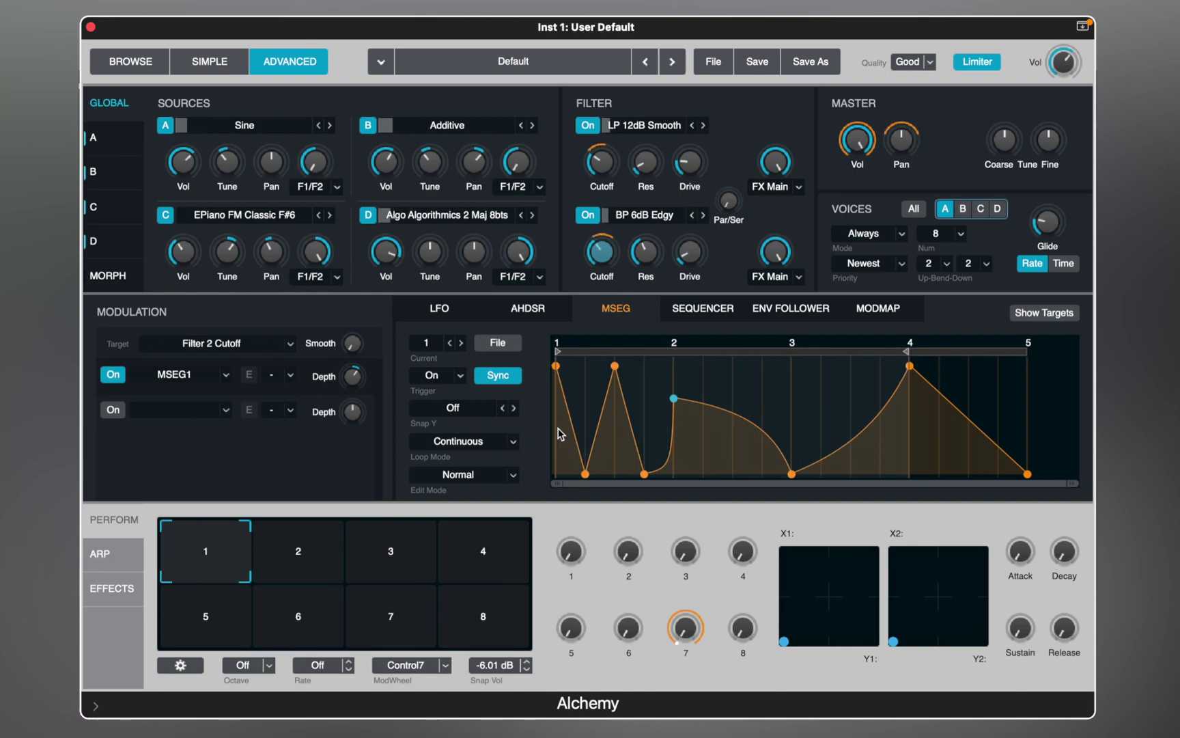
Shorten Sequencer1 to four steps and set its value snap to 1/12
left_click(692, 317)
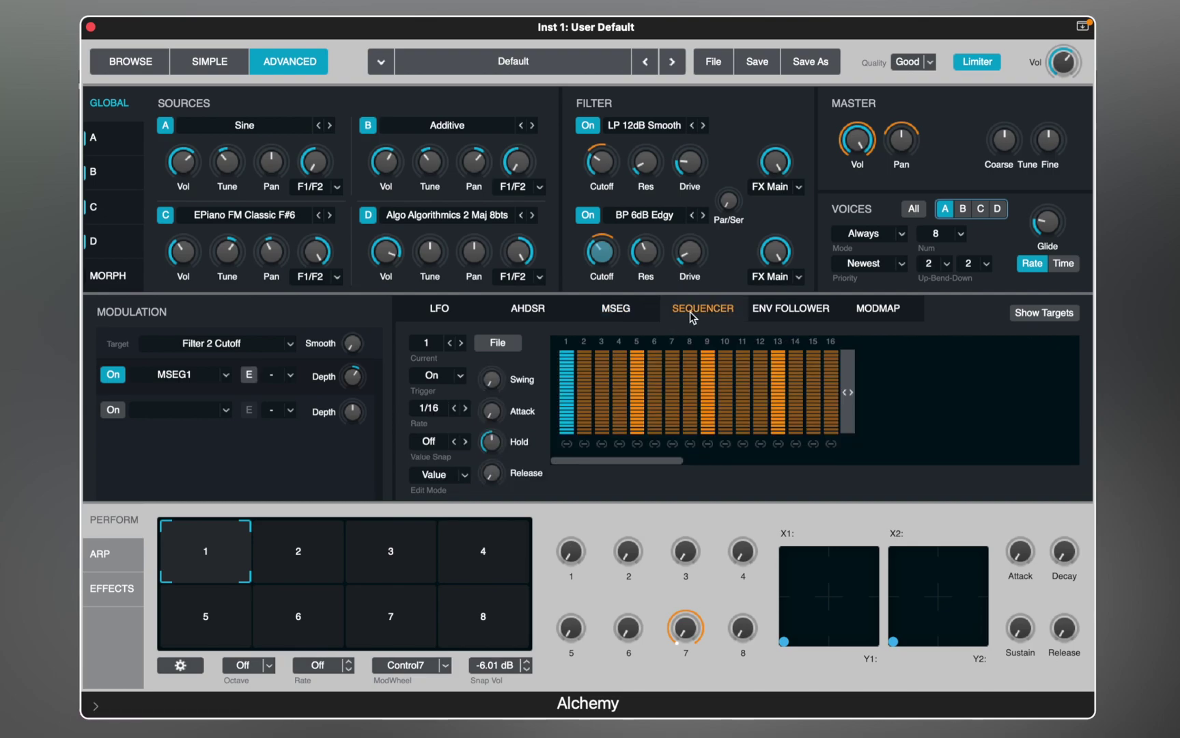
left_click_drag(849, 398, 642, 422)
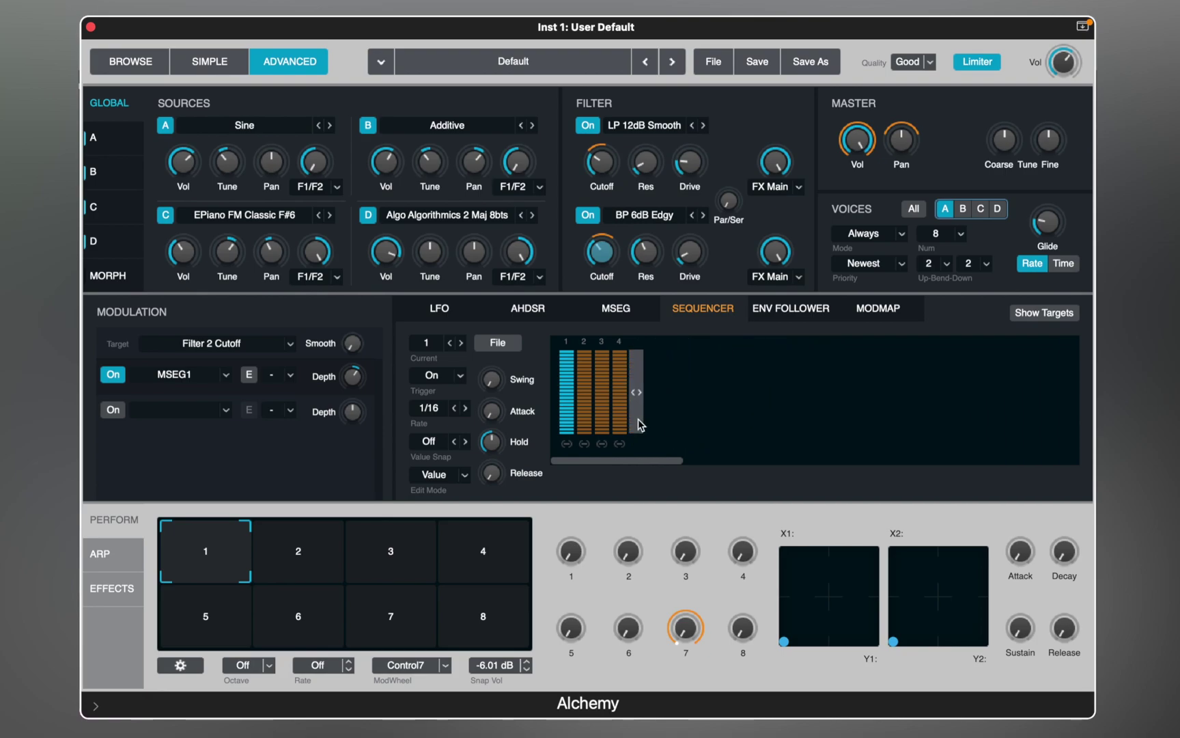
mouse_move(568, 363)
left_mouse_down()
mouse_move(568, 408)
mouse_move(568, 344)
left_mouse_up()
left_click(436, 441)
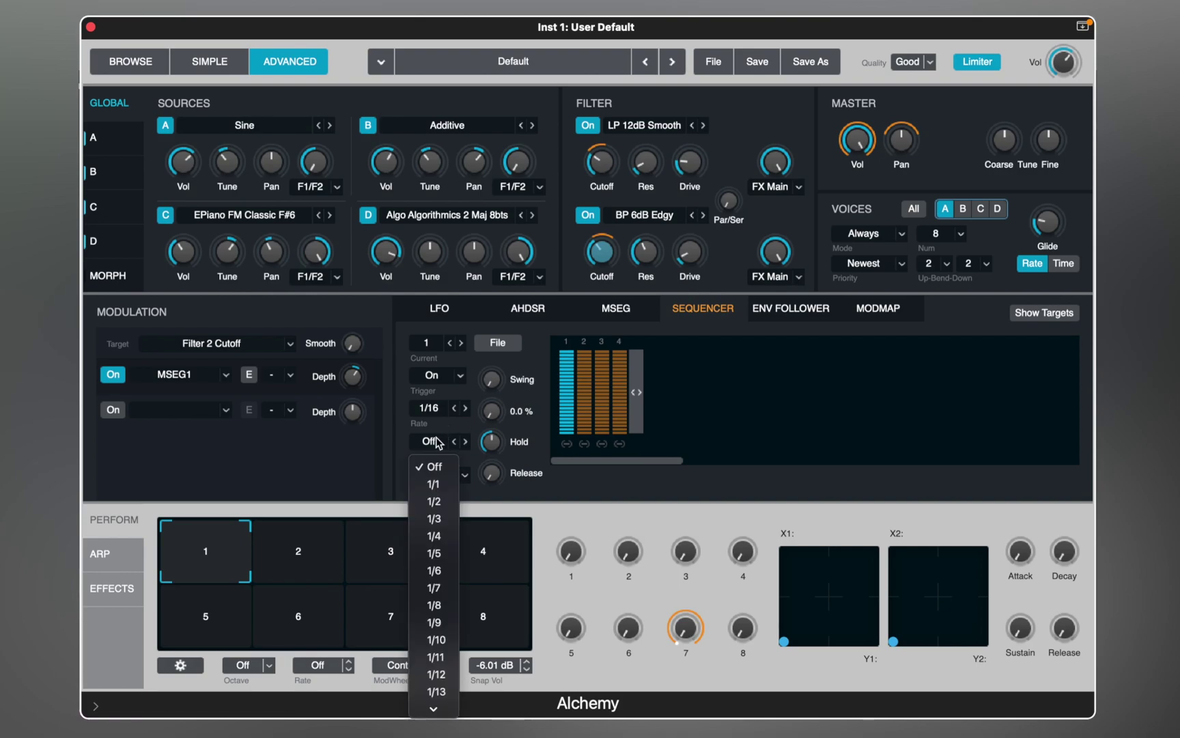
left_click(437, 538)
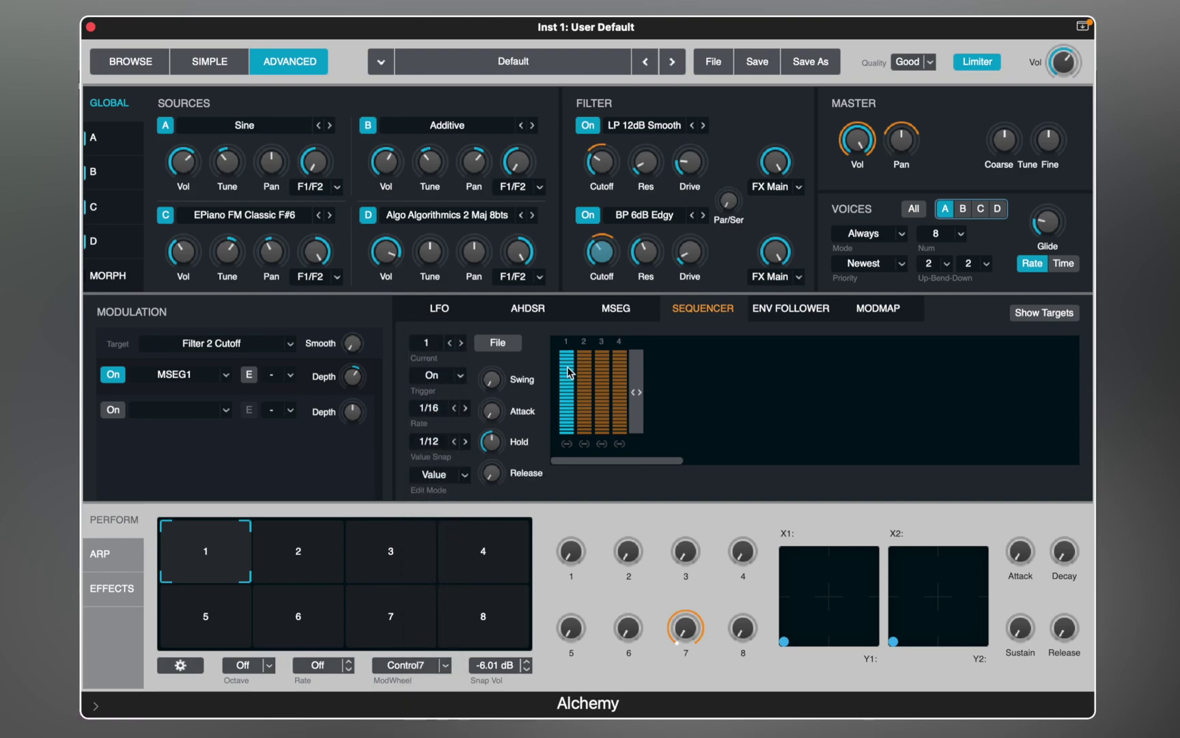
left_click_drag(570, 368, 566, 402)
left_click_drag(570, 356, 572, 358)
Modulate global filter 1's resonance with Sequencer1 at a positive depth
right_click(655, 173)
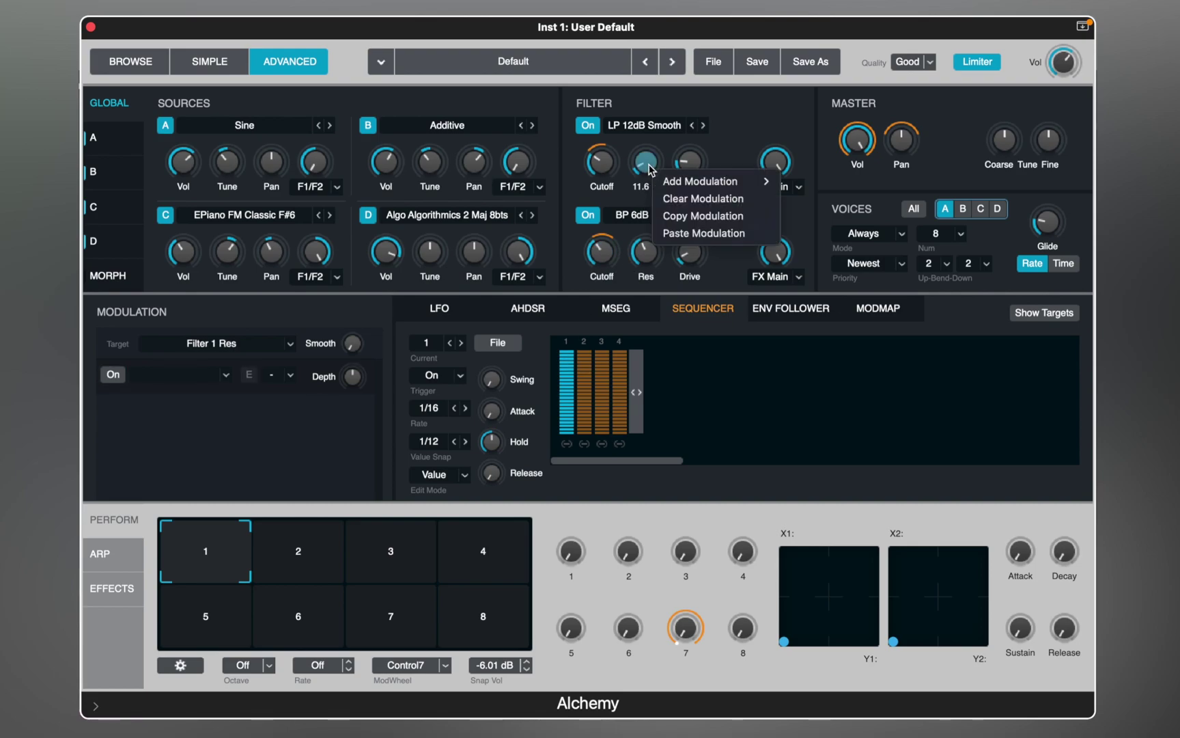
mouse_move(659, 181)
mouse_move(892, 233)
left_click(939, 233)
mouse_move(353, 378)
left_mouse_down()
mouse_move(362, 386)
mouse_move(365, 356)
left_mouse_up()
Lower Sequencer1's four steps to uneven heights, tie all of them and set the rate to 1/8
left_click_drag(572, 368, 585, 398)
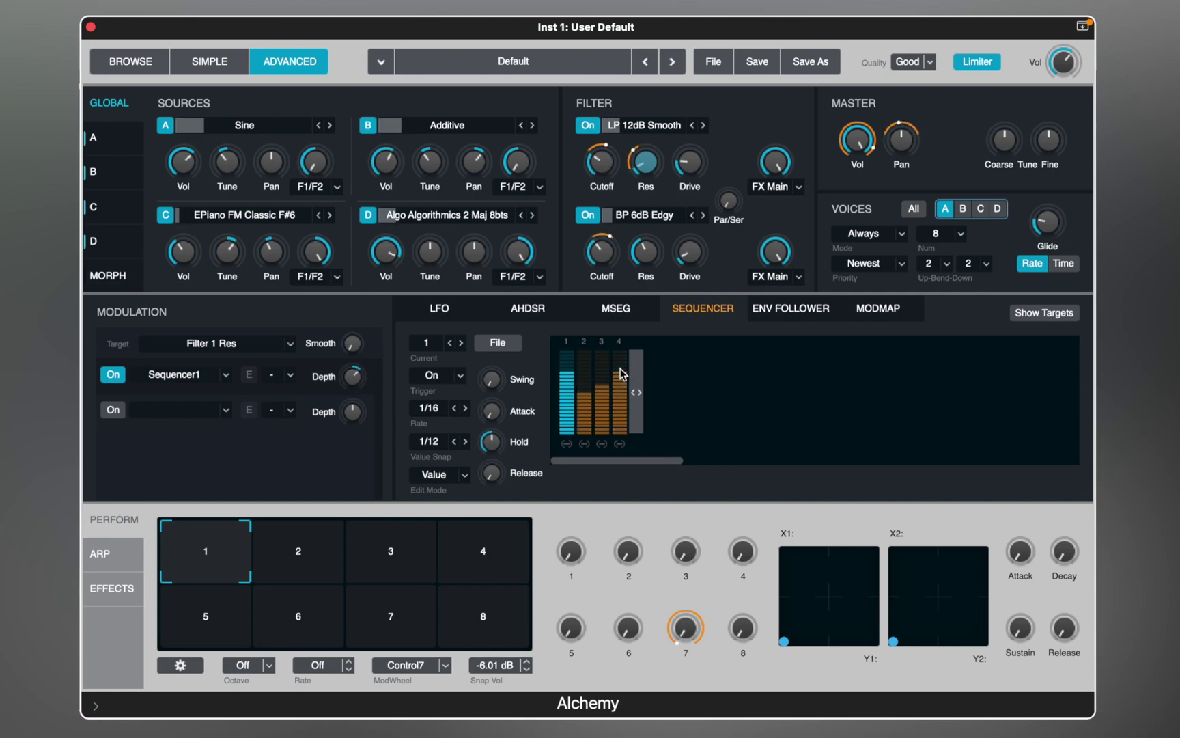
left_click_drag(566, 444, 610, 450)
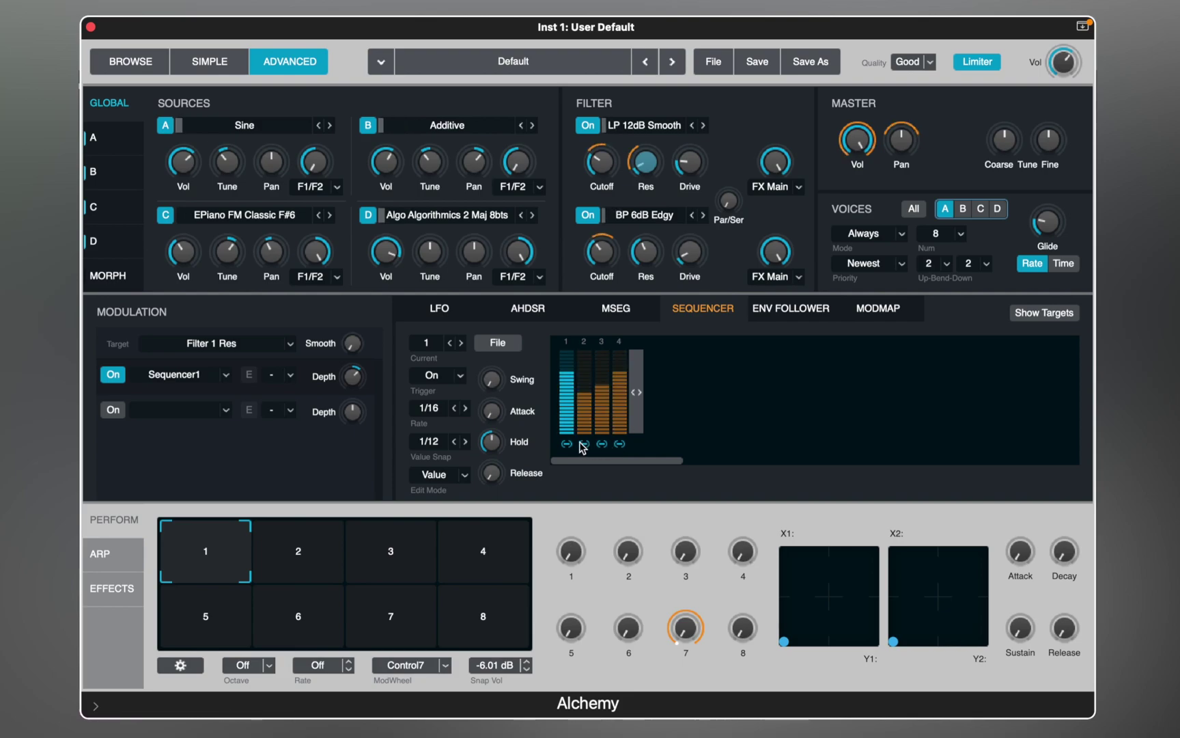
left_click(454, 409)
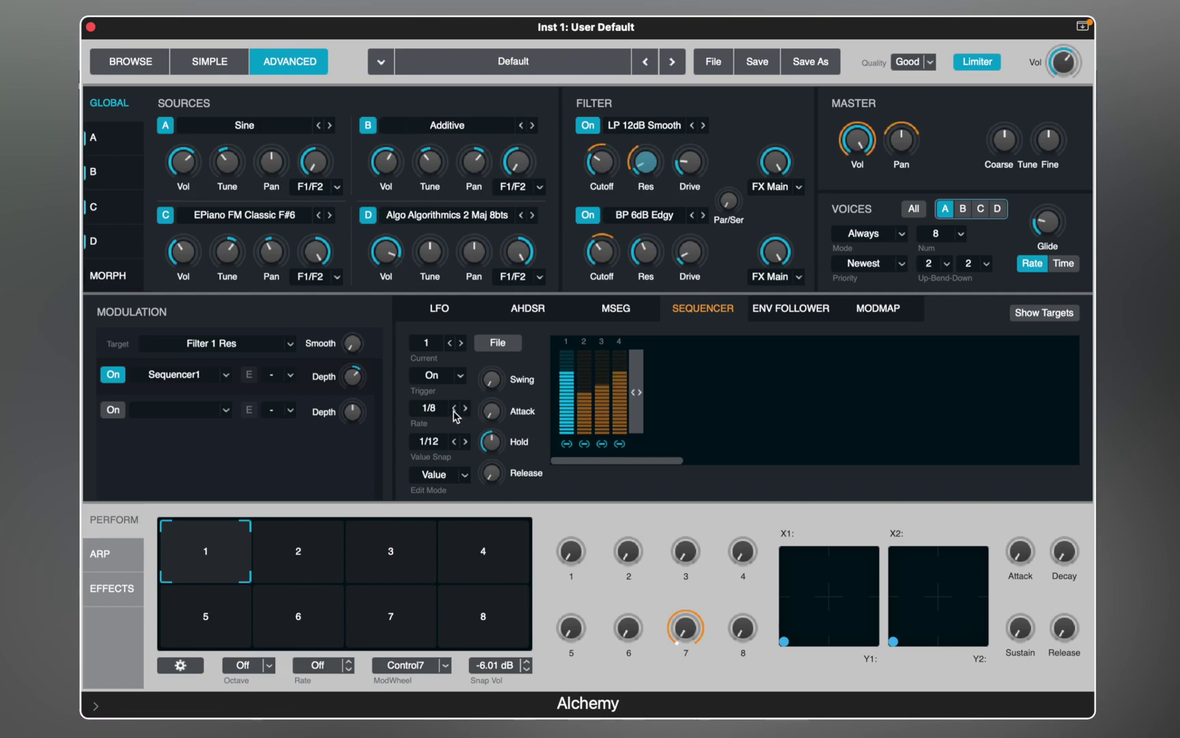
Modulate the master fine tuning with Envelope Follower1 at about 24.9% depth and set the follower's attack to 0.035 s
left_click(763, 319)
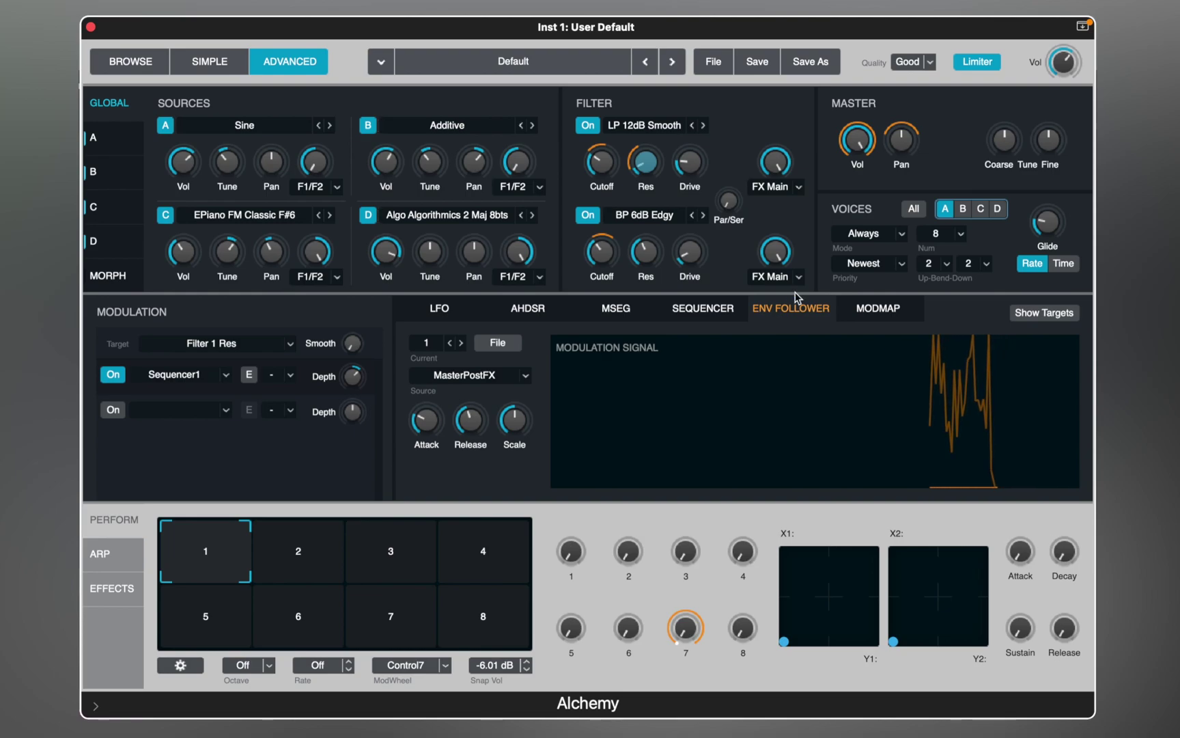
right_click(1048, 141)
mouse_move(1022, 164)
mouse_move(888, 231)
left_click(812, 231)
mouse_move(352, 377)
left_mouse_down()
mouse_move(354, 365)
mouse_move(352, 376)
left_mouse_up()
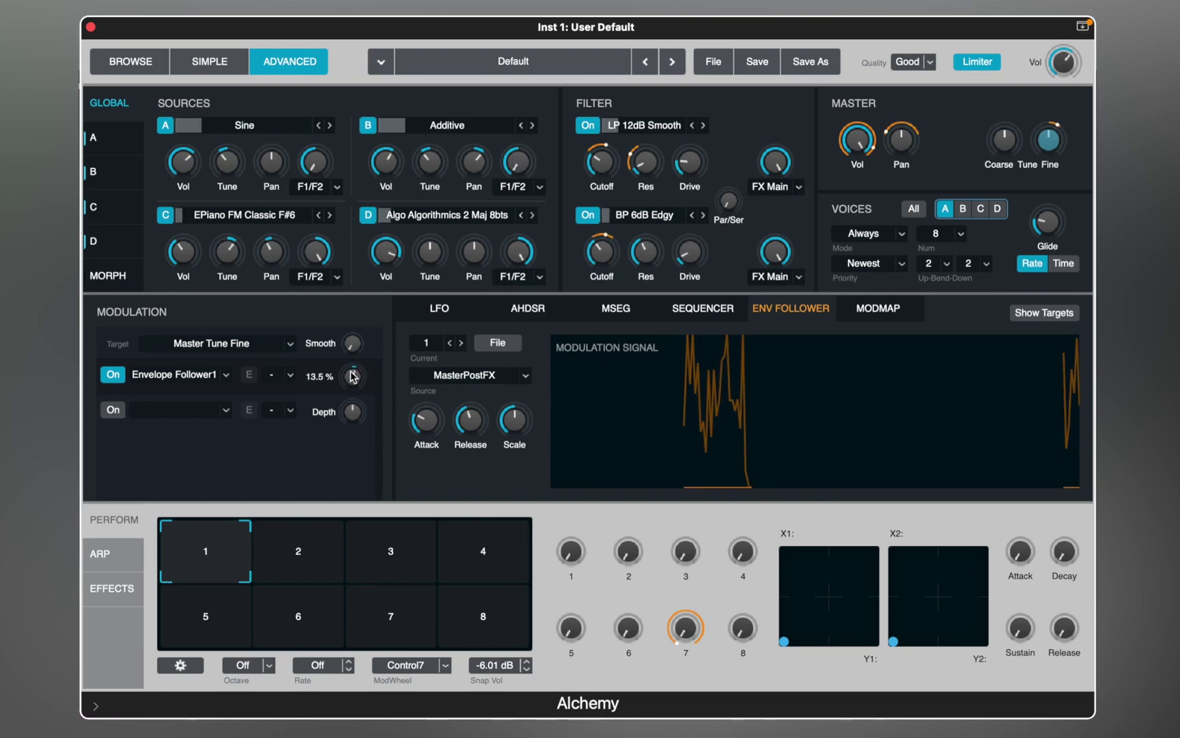
mouse_move(352, 375)
left_mouse_down()
mouse_move(355, 350)
mouse_move(356, 393)
left_mouse_up()
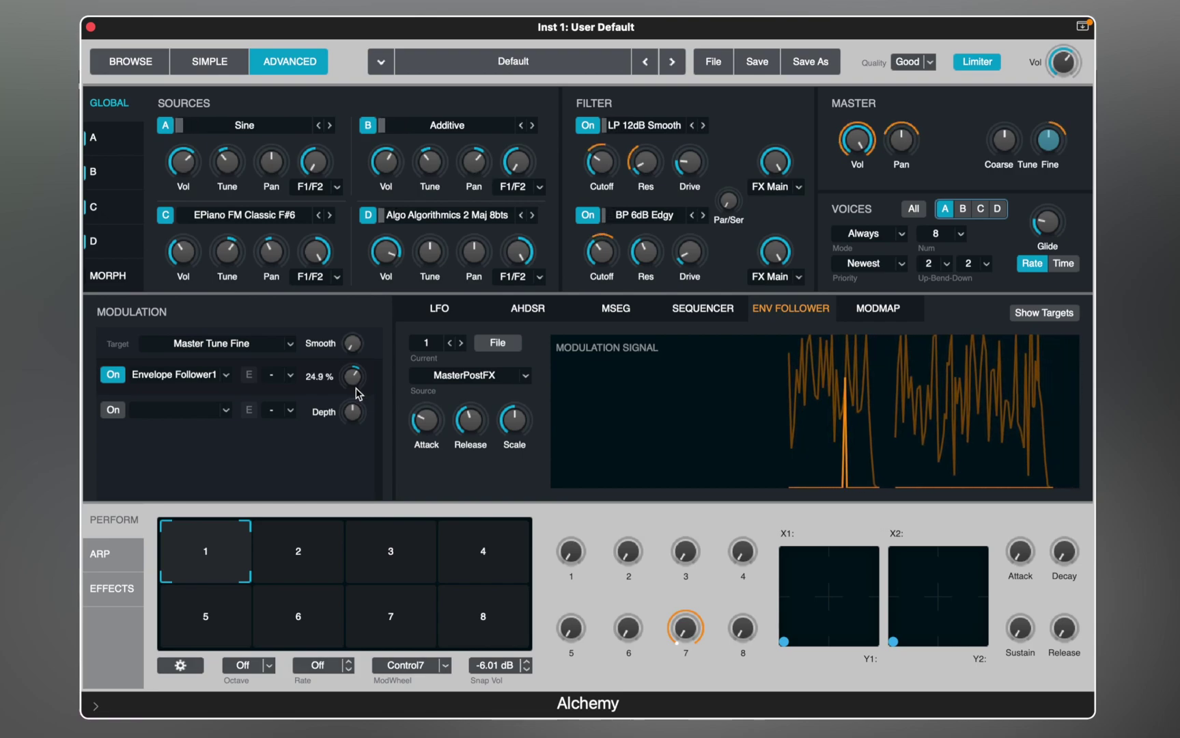
left_click_drag(426, 418, 425, 427)
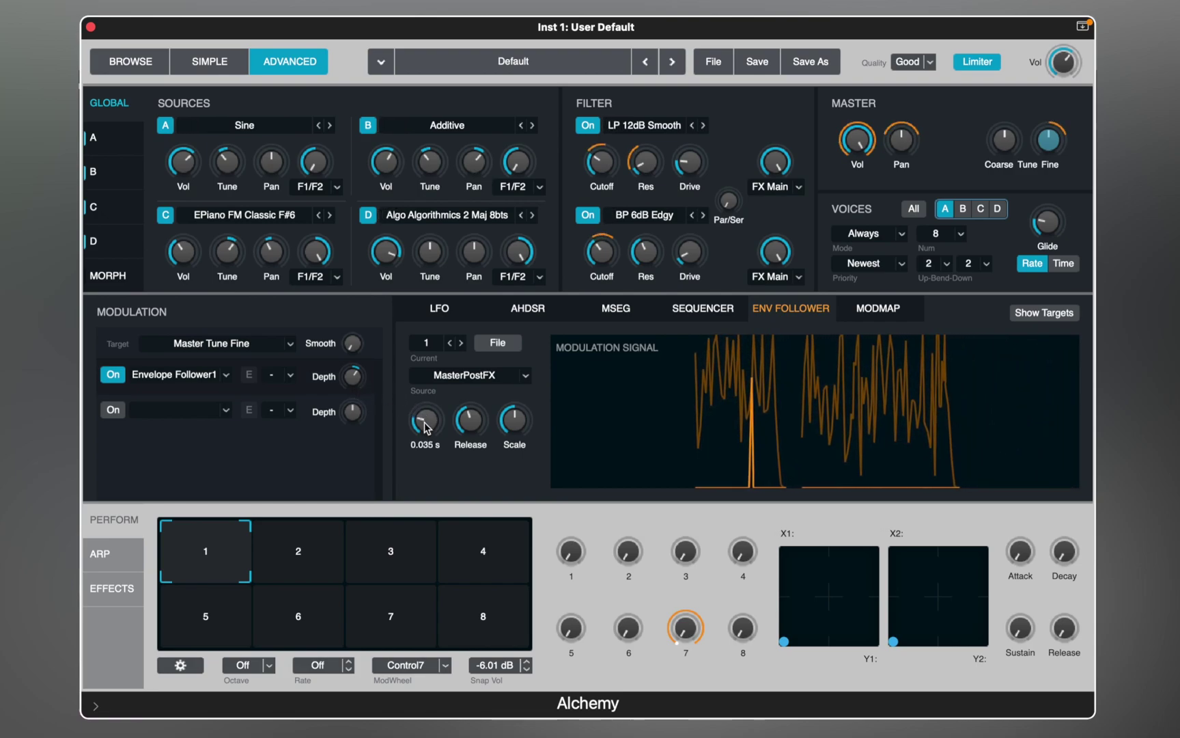
Examine the ModMap curve and review the assigned modulation targets for each modulator type
left_click(853, 311)
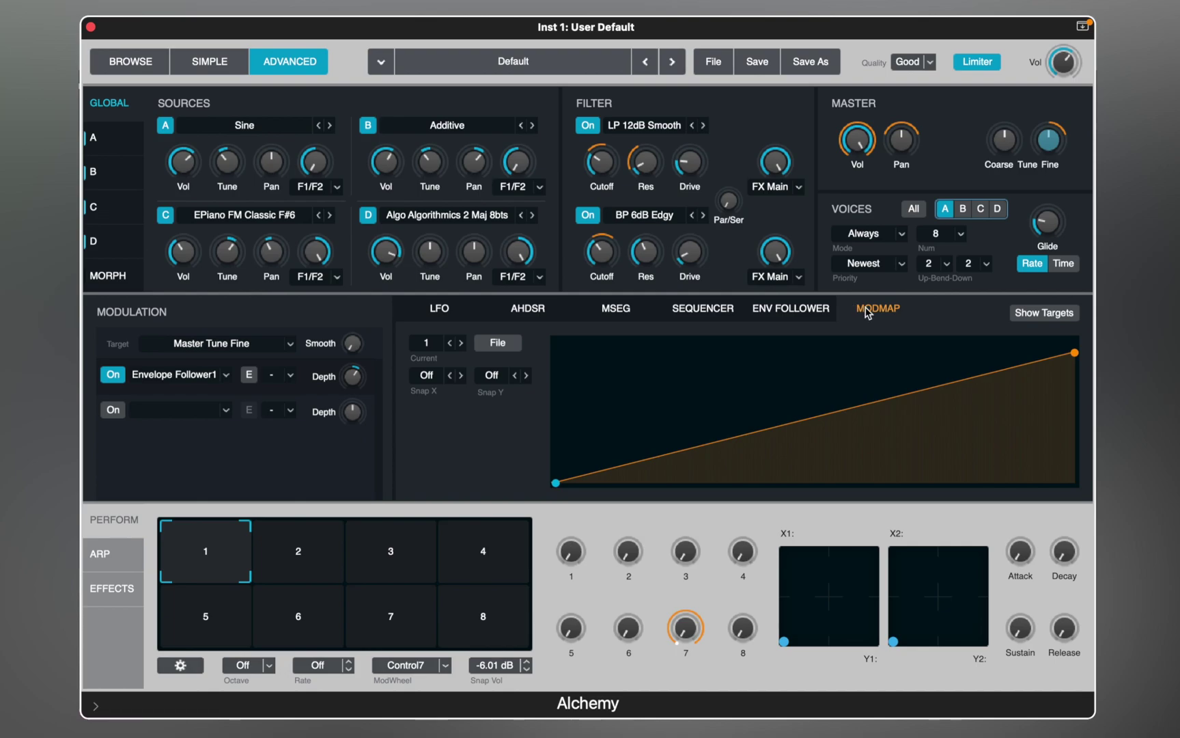
left_click(1039, 315)
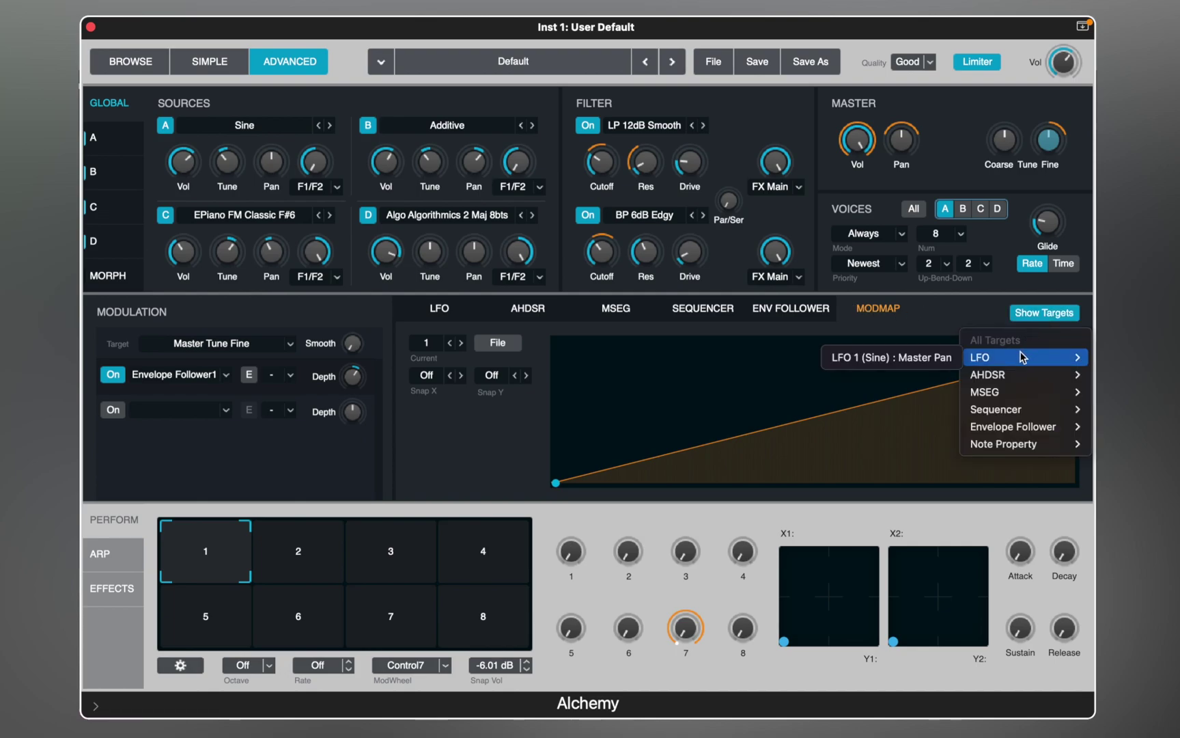
mouse_move(1002, 399)
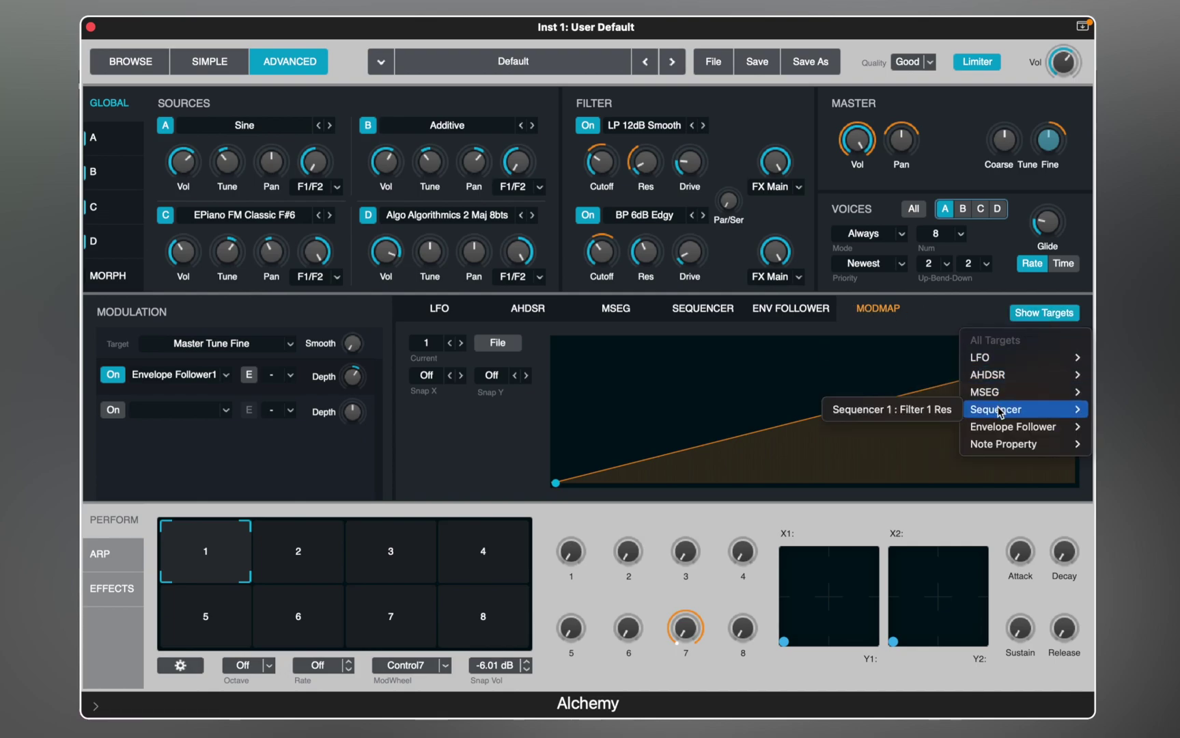
left_click(1032, 319)
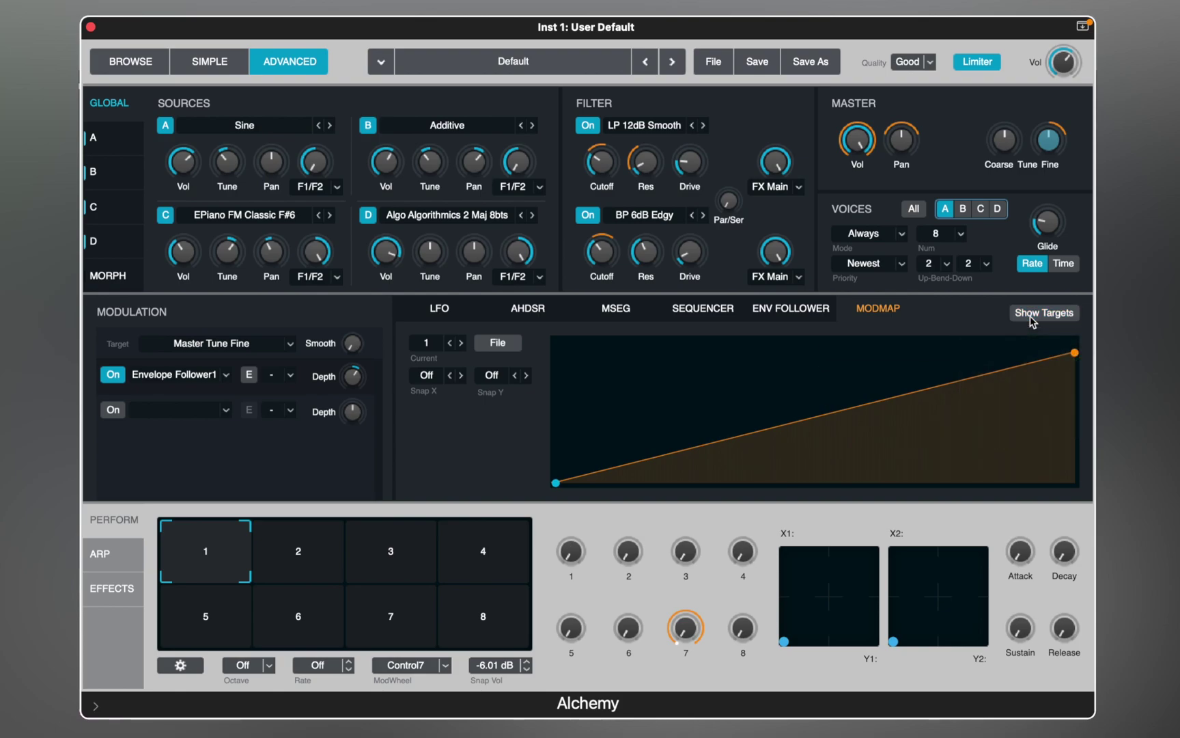
Add the Control1 perform knob as a second modulator of global filter 1's cutoff with a positive depth and try it
left_click(529, 308)
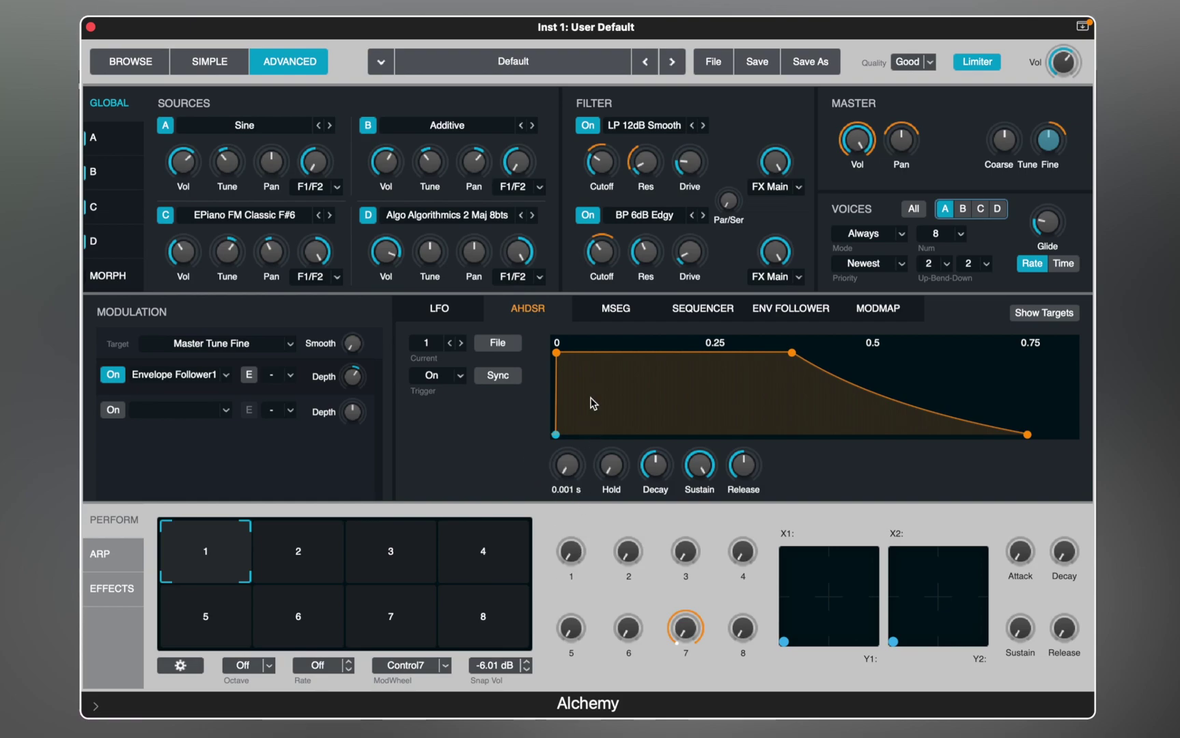
right_click(603, 168)
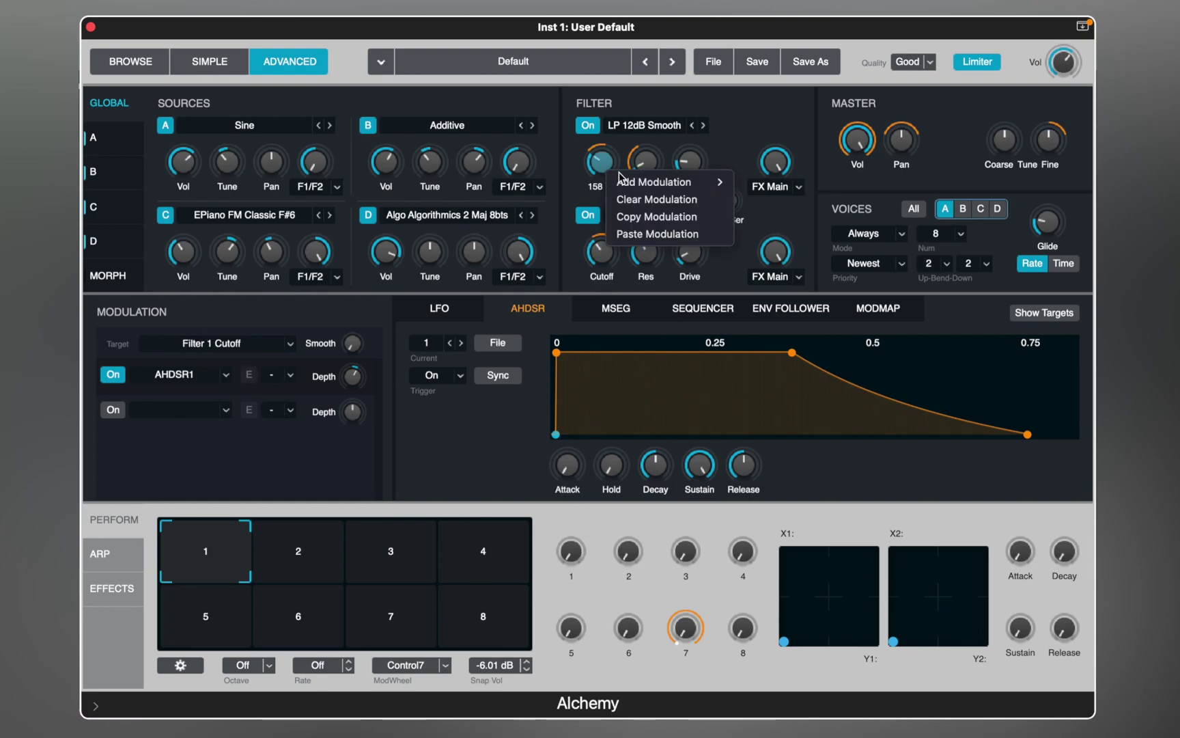
mouse_move(621, 180)
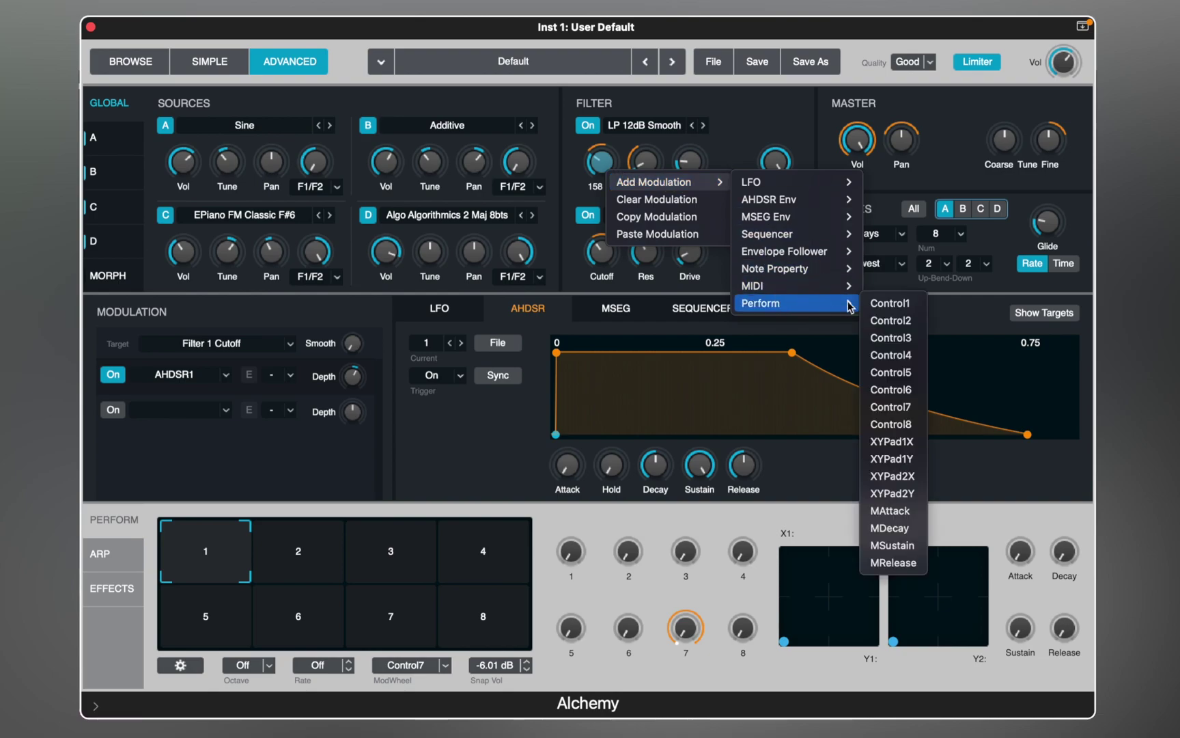
left_click(874, 302)
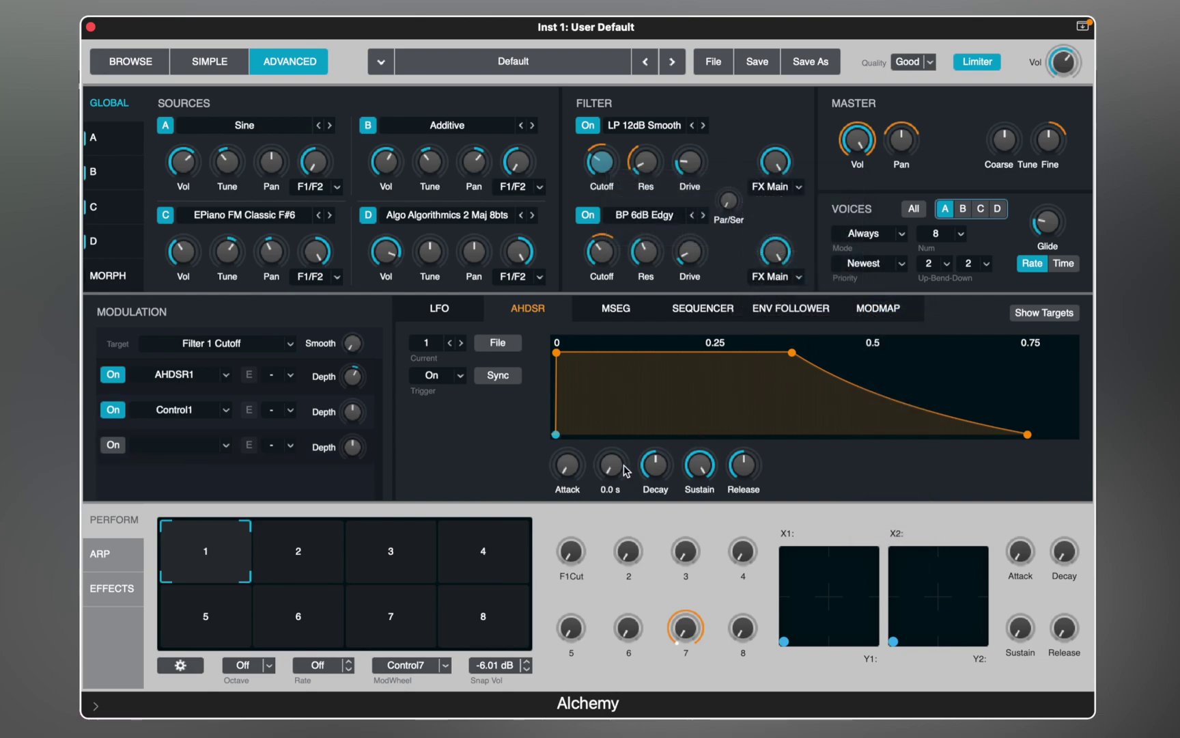
left_click_drag(353, 411, 357, 383)
left_click_drag(571, 563, 576, 544)
Assign the MAttack perform control to modulate the AHDSR1 envelope's attack
right_click(574, 488)
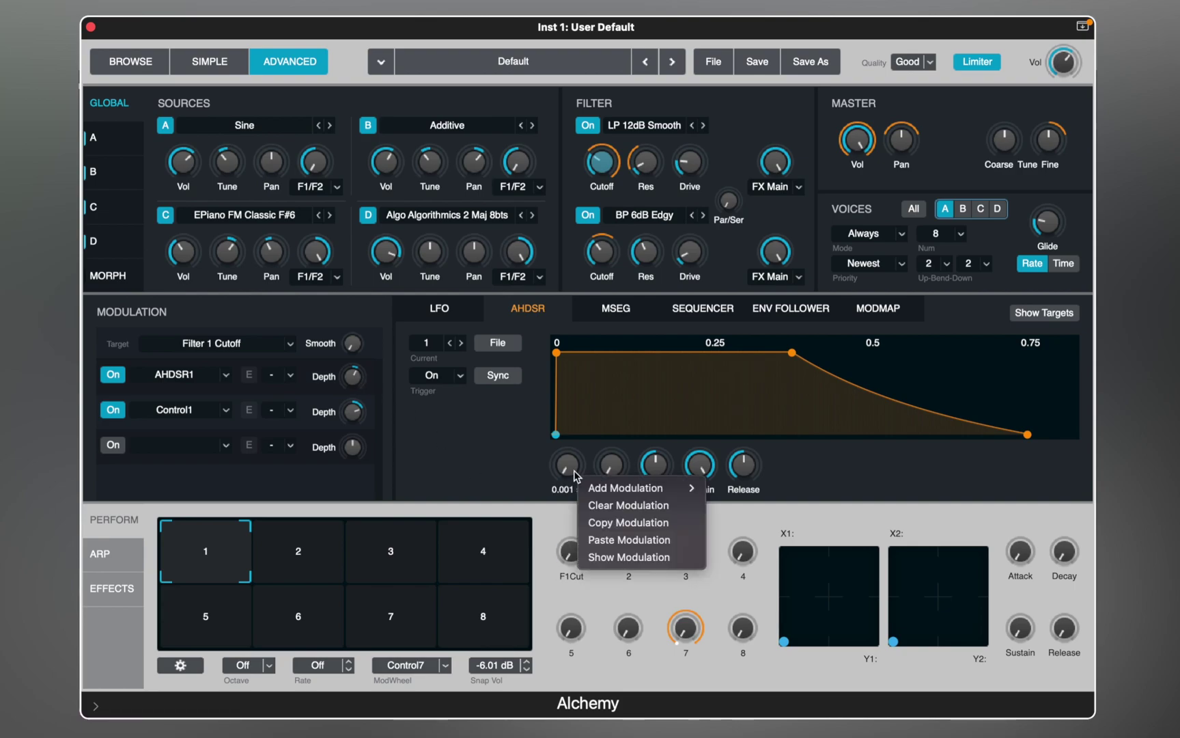
mouse_move(625, 488)
mouse_move(774, 615)
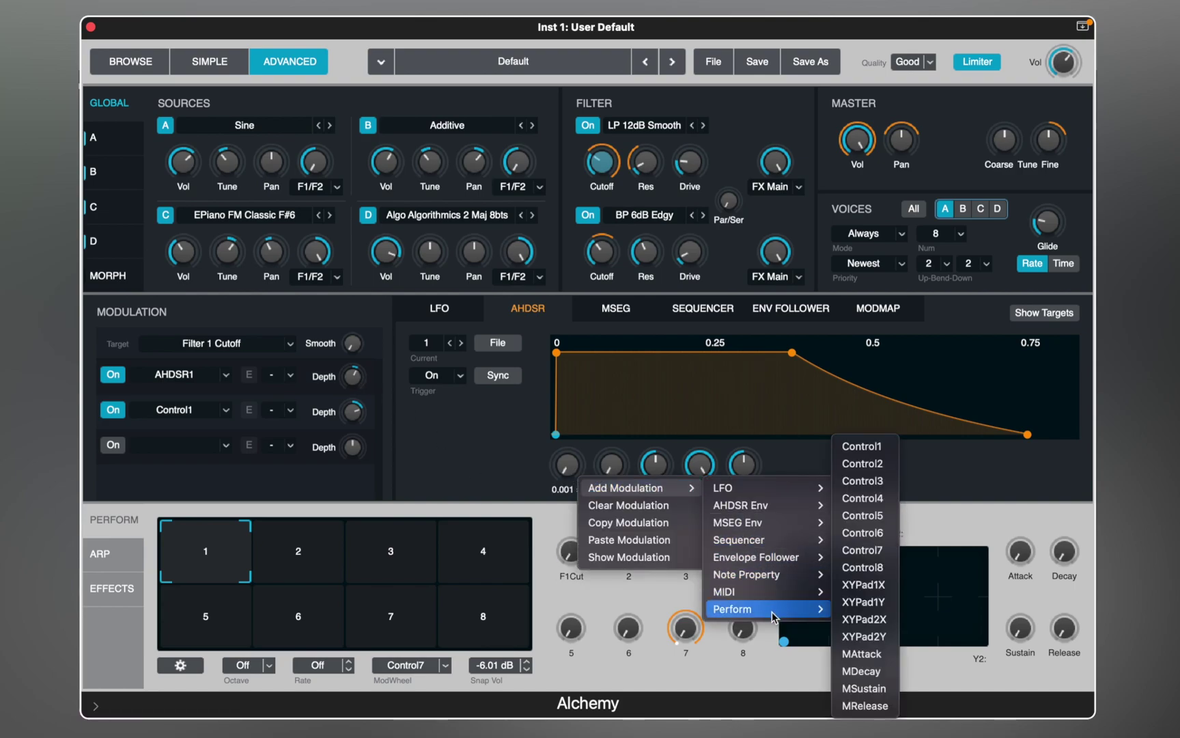
left_click(861, 653)
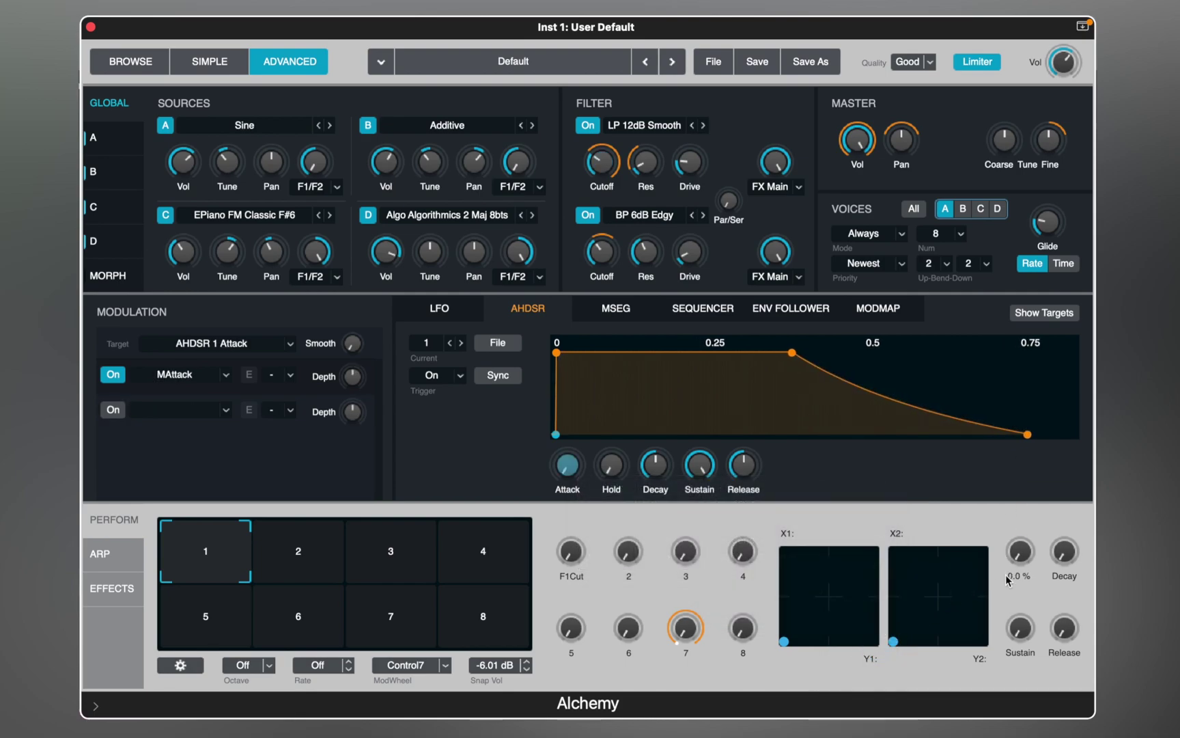
Raise the F1Cut and Attack perform controls in snapshot 2 and rename that snapshot Pad
left_click(299, 564)
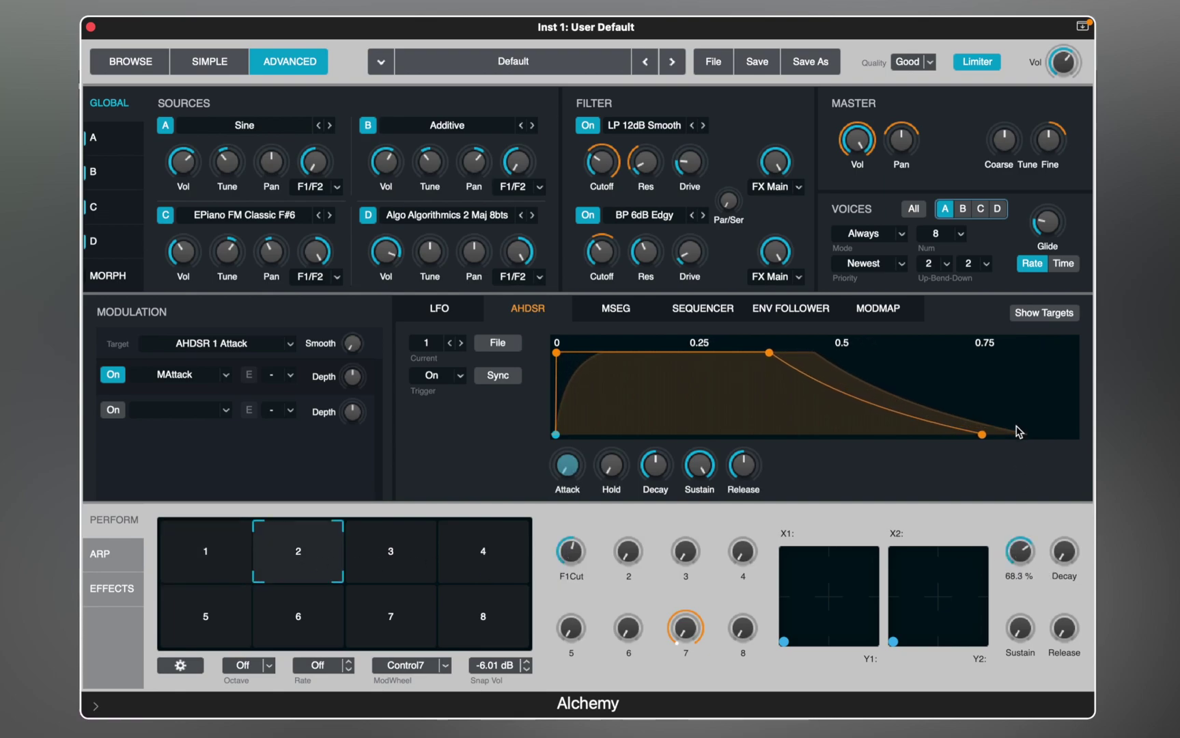
right_click(299, 558)
left_click(313, 571)
type("Pa")
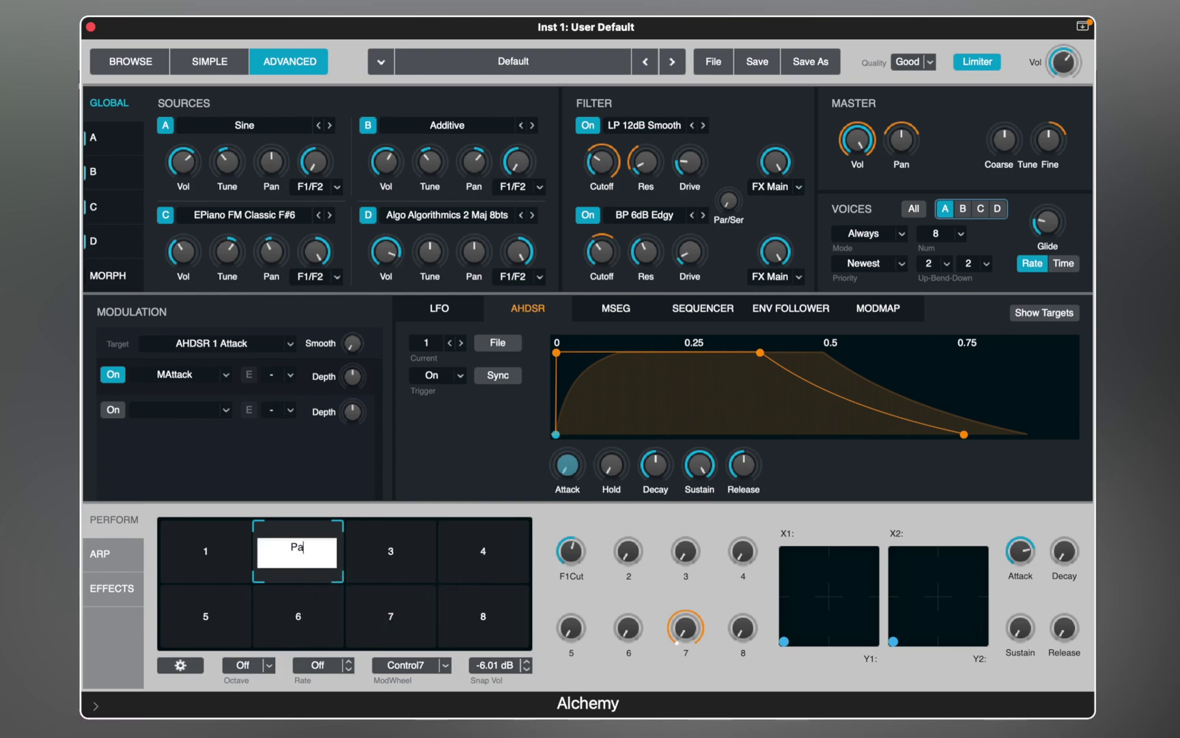
type("d")
key("Return")
Try morphing between snapshot 1 and the Pad snapshot, returning to snapshot 1
left_click(232, 565)
left_click(290, 566)
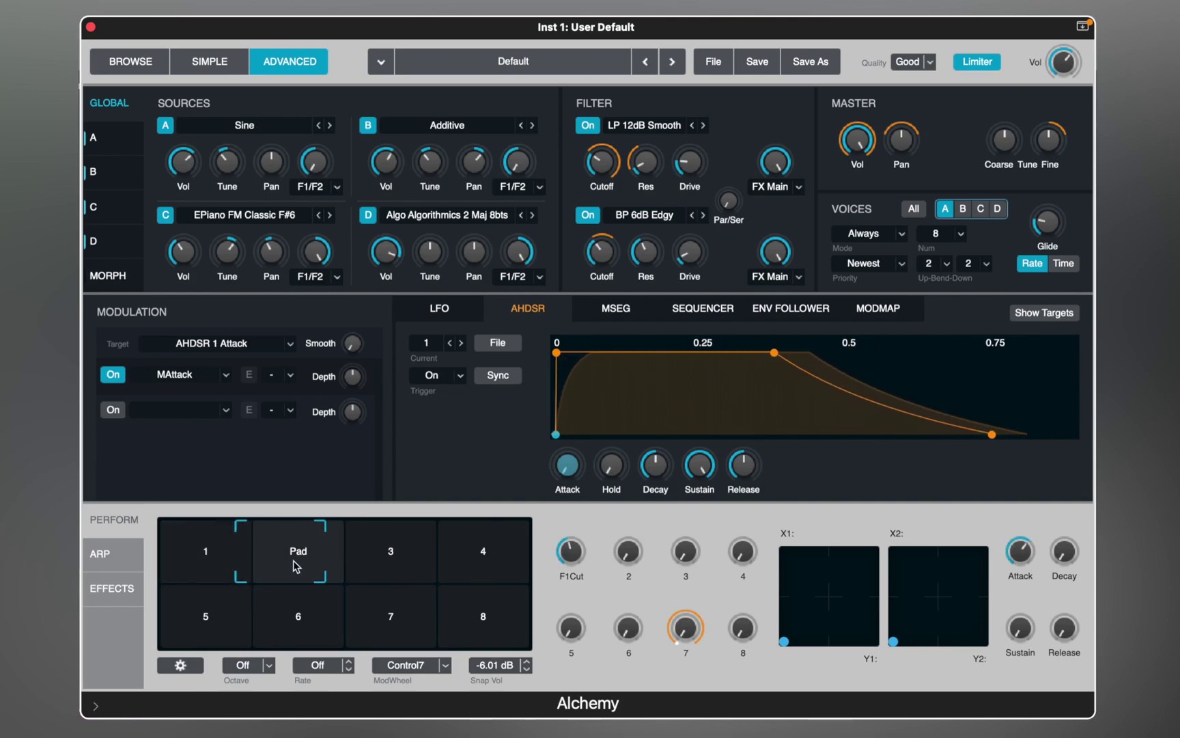
left_click(206, 564)
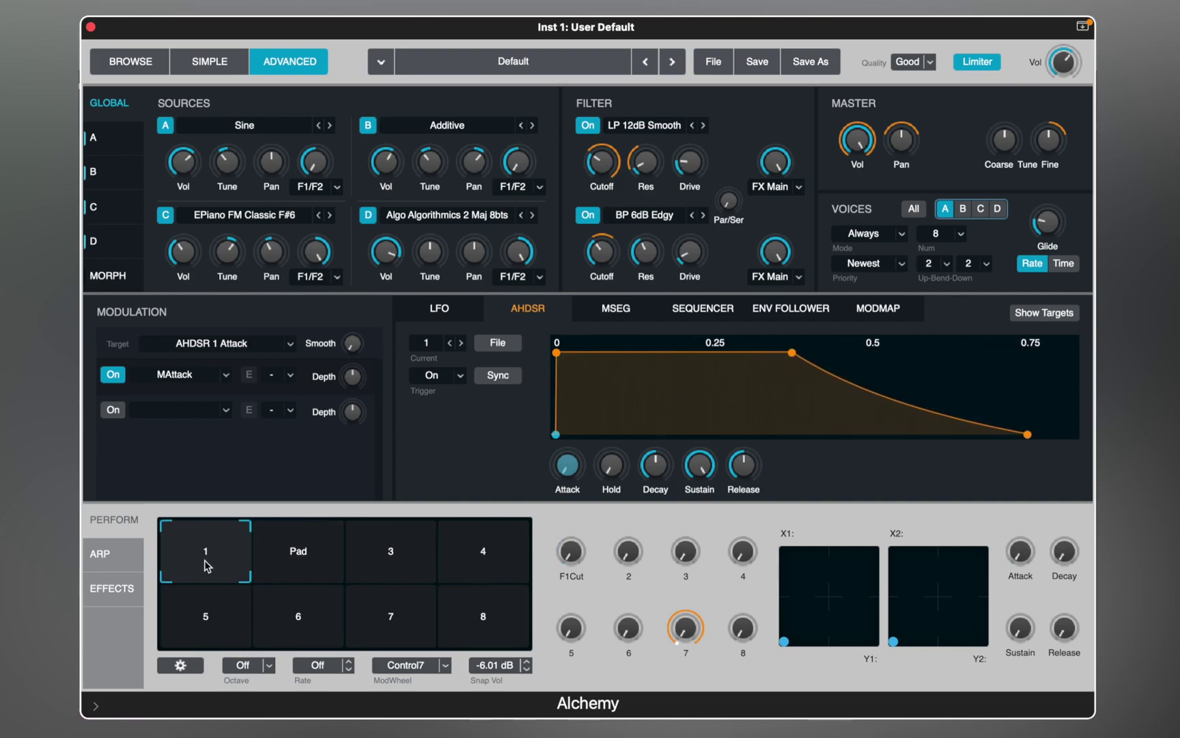
Set the arpeggiator for all sources to Up mode, lower its rate, raise its octave range and try the mode control
left_click(134, 559)
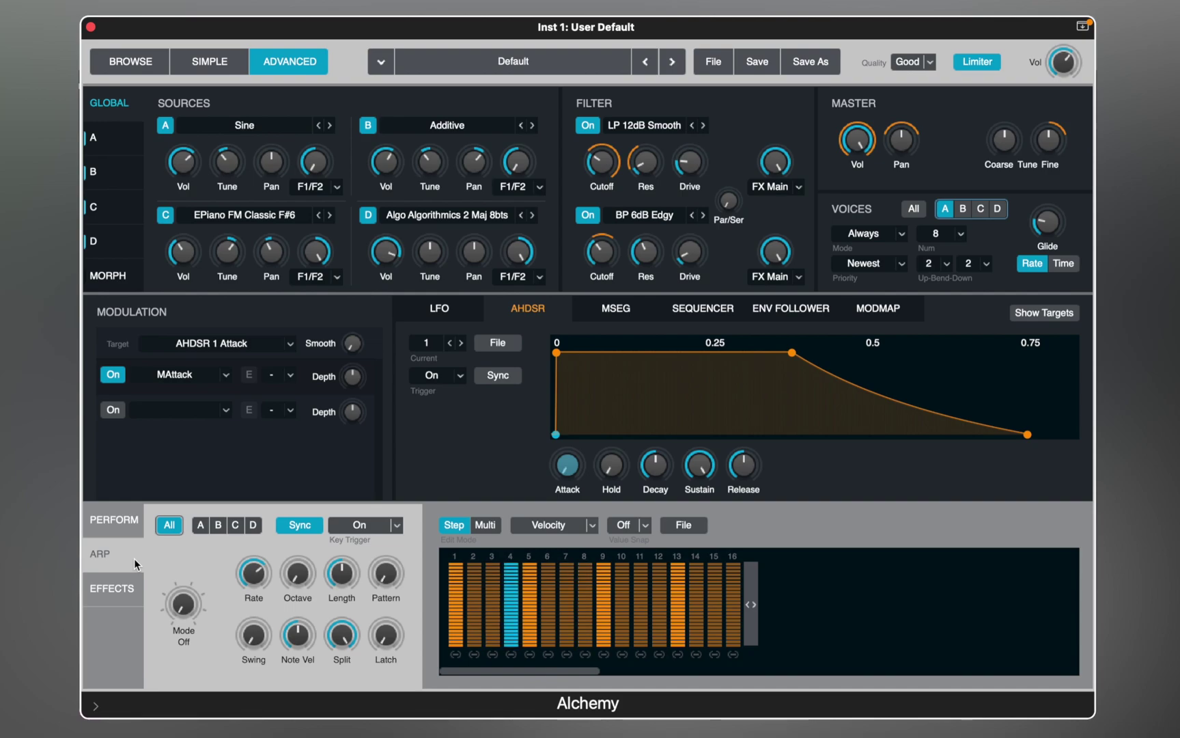
left_click_drag(183, 601, 182, 570)
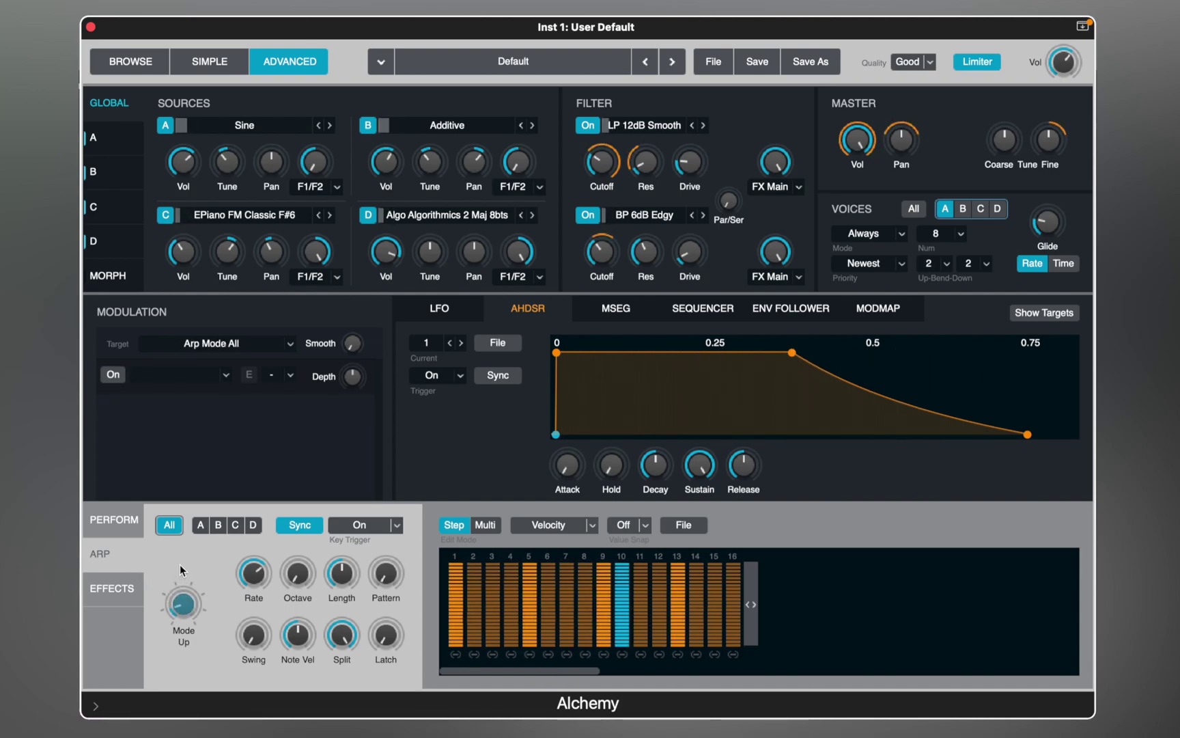
left_click_drag(252, 575, 295, 546)
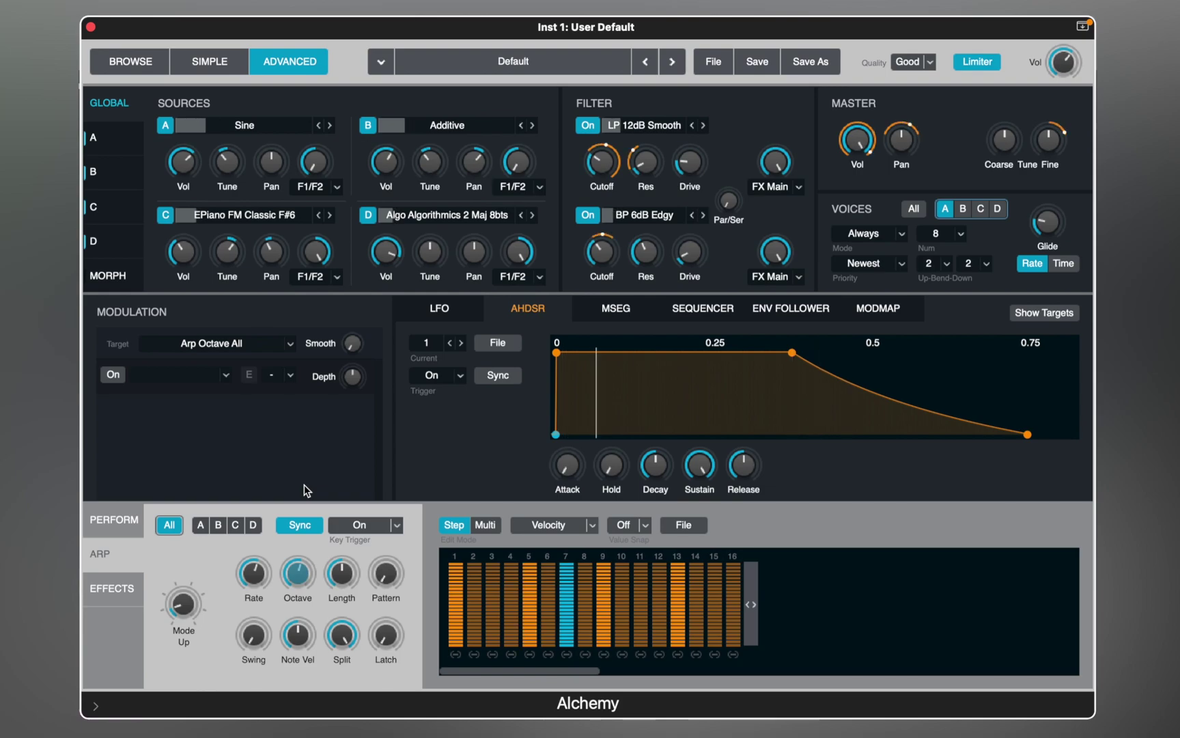
left_click_drag(182, 604, 214, 546)
Give source B its own three-step arpeggiator pattern in Up mode with a raised octave range
left_click(217, 525)
left_click_drag(754, 607, 504, 602)
left_click_drag(297, 574, 305, 504)
left_click_drag(182, 604, 183, 592)
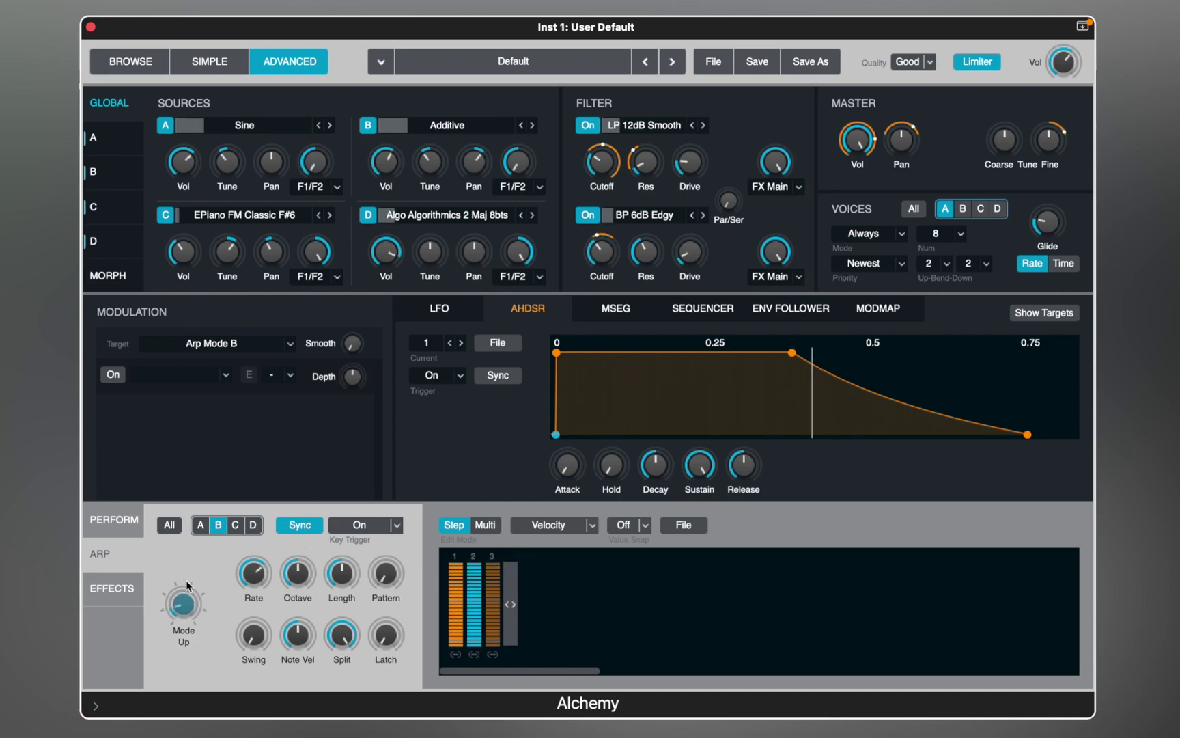
Check filter 1's cutoff modulation and lower source D's volume to -8.87 dB
left_click(599, 168)
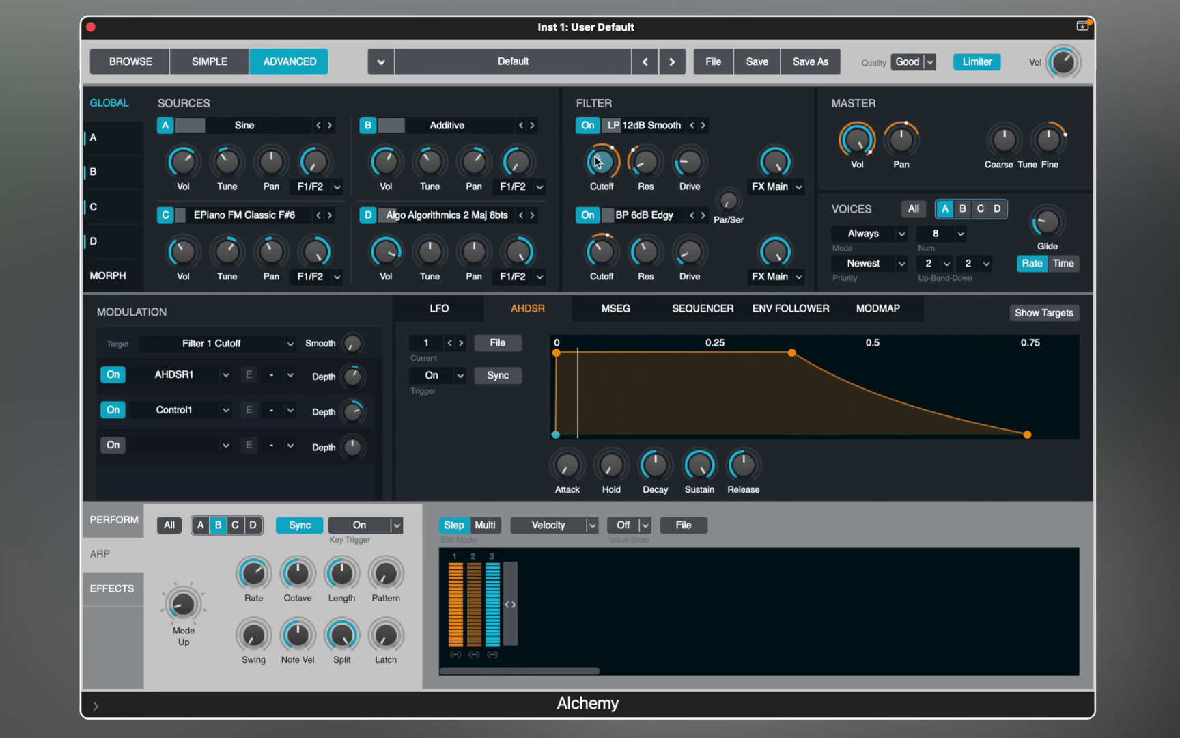
mouse_move(387, 252)
left_click_drag(386, 251, 387, 265)
Switch source B's arpeggiator step lane to Pan and adjust the pan values of its steps
left_click(537, 526)
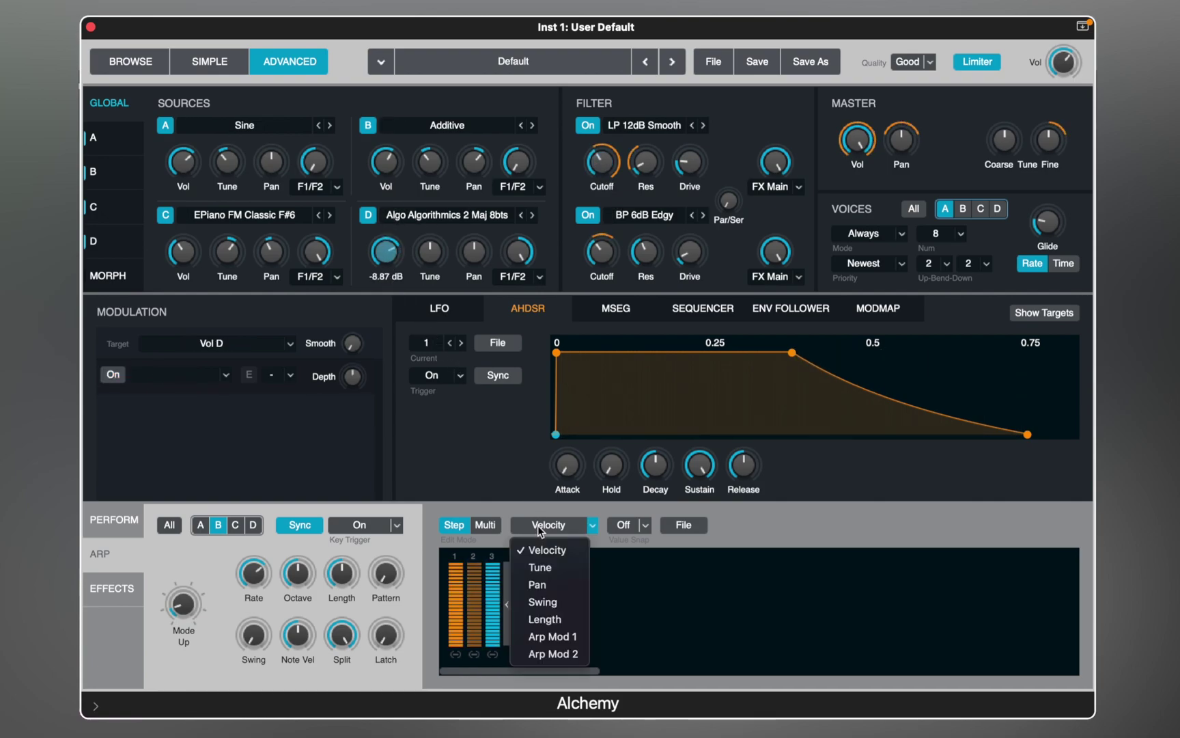
left_click(541, 583)
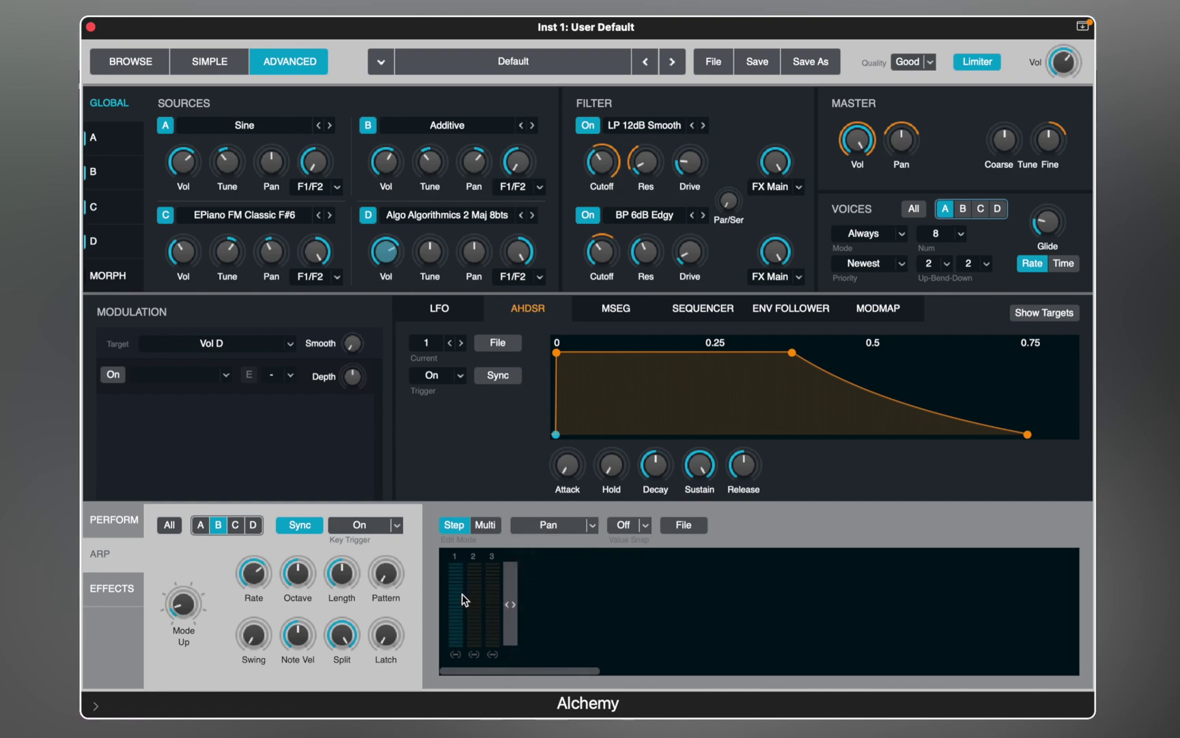
mouse_move(478, 610)
left_mouse_down()
mouse_move(485, 618)
mouse_move(489, 591)
left_mouse_up()
Add a Convolution Reverb with the 03.8s Grand Hall One-OST impulse response to the Main effects rack and set its wet level to -7.1 dB
left_click(130, 586)
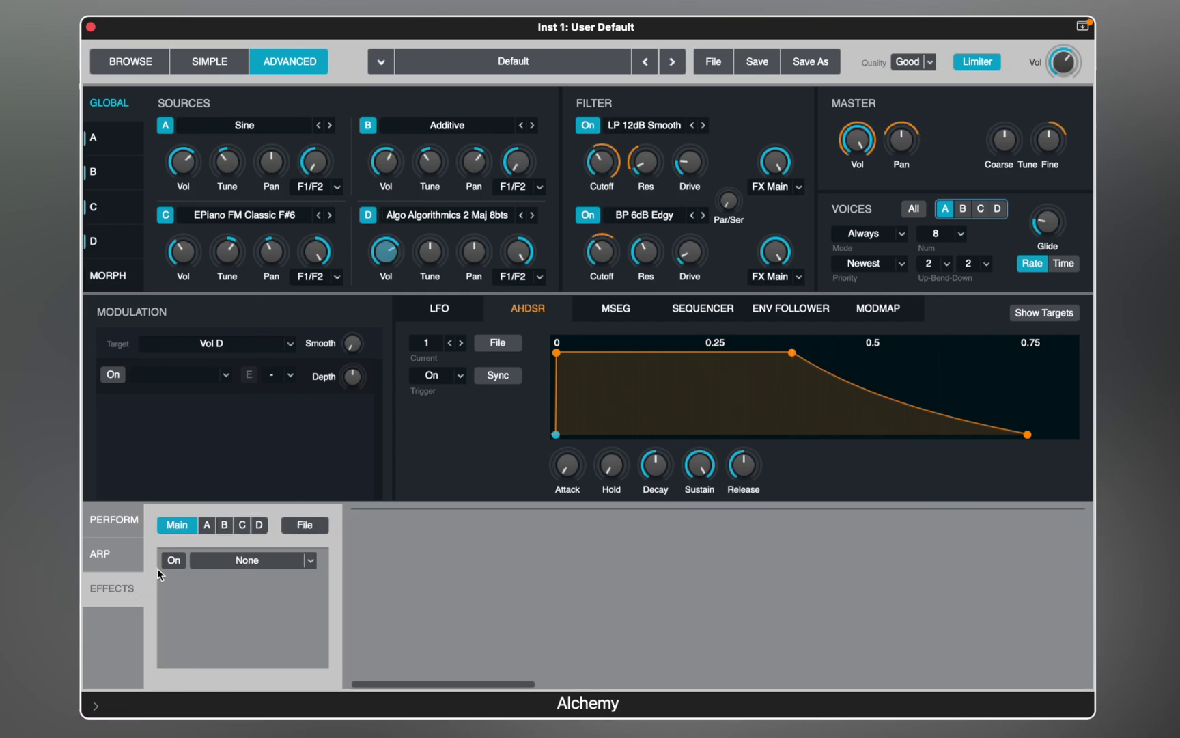
left_click(310, 560)
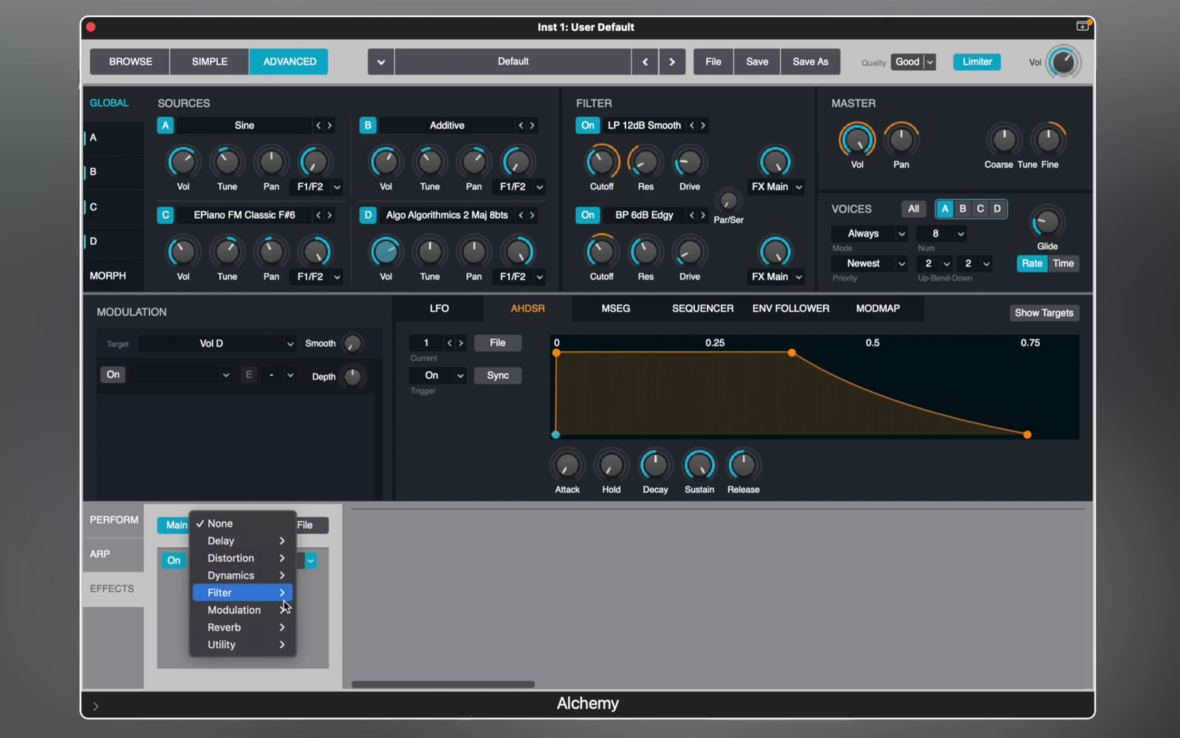
mouse_move(271, 632)
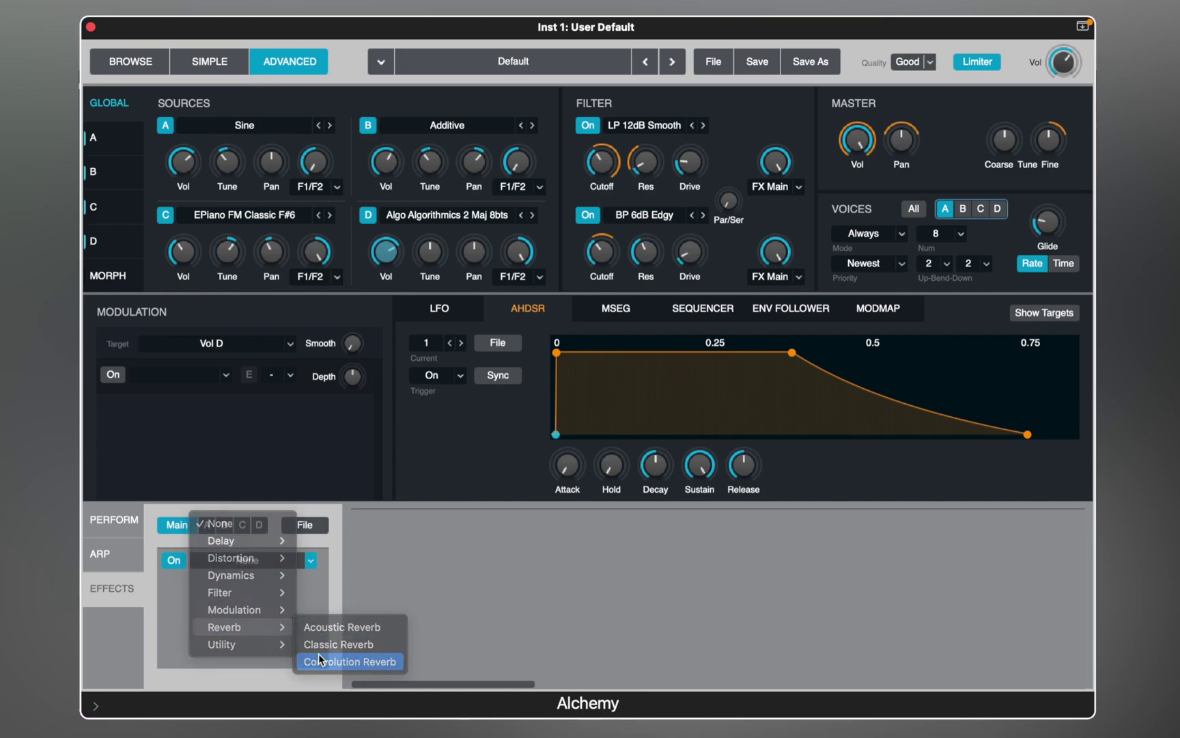
left_click(320, 660)
left_click(978, 527)
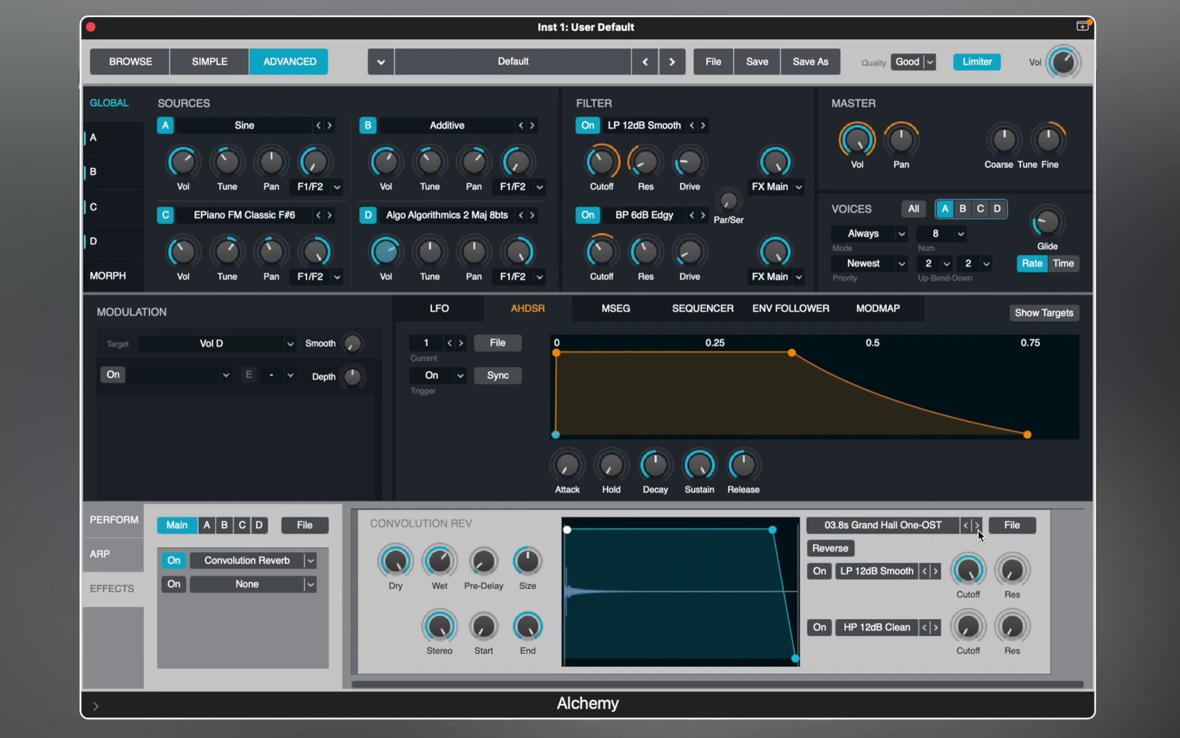
mouse_move(448, 565)
left_click_drag(447, 566, 440, 544)
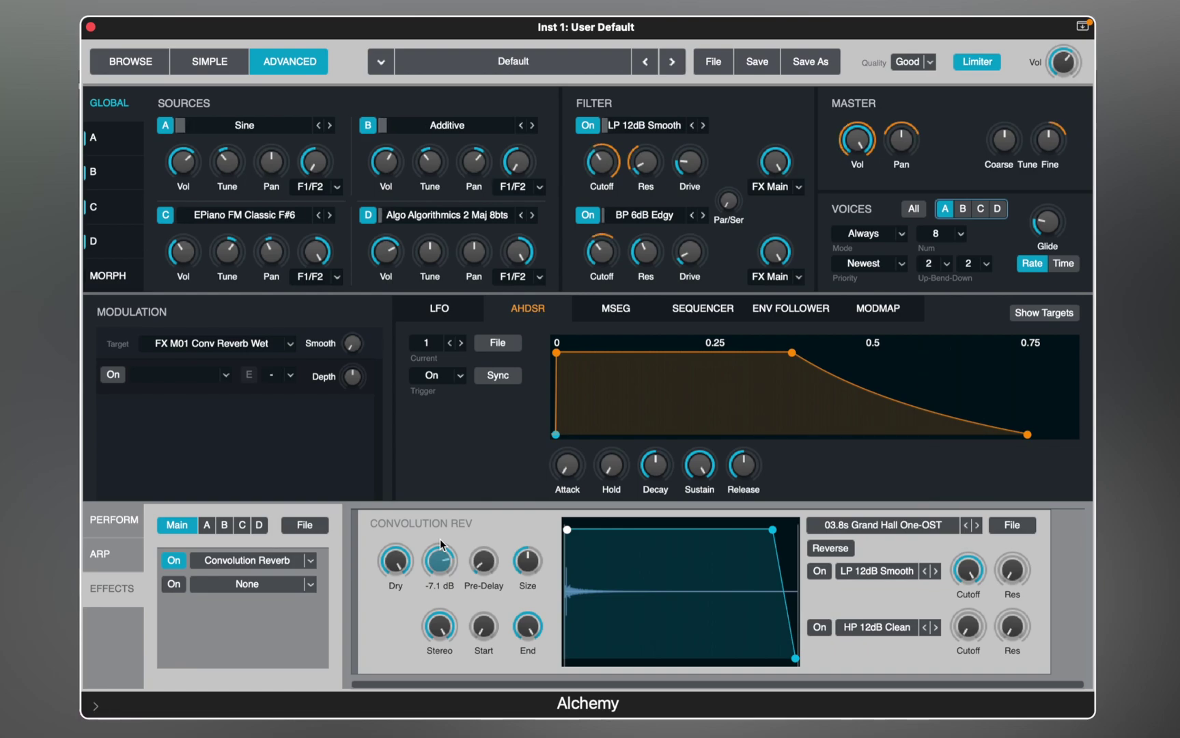
Add a Distortion followed by a Delay to effects rack A
left_click(207, 526)
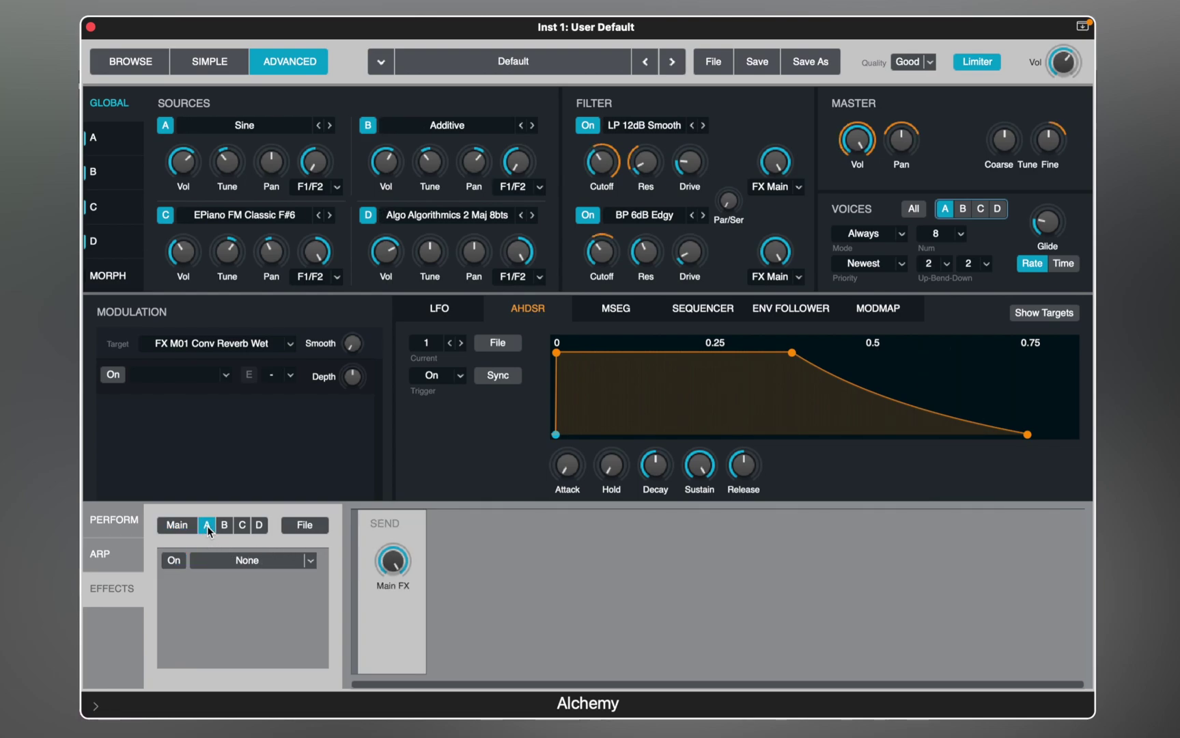
left_click(305, 557)
mouse_move(287, 563)
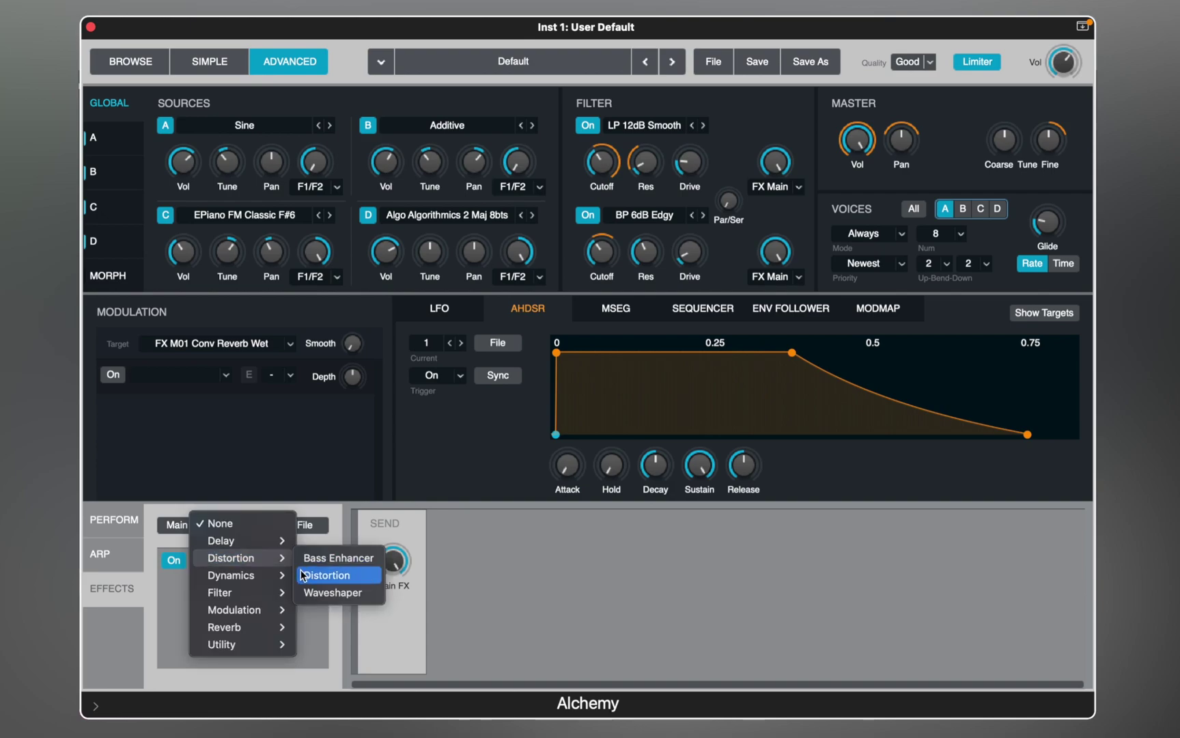
left_click(326, 575)
left_click(310, 584)
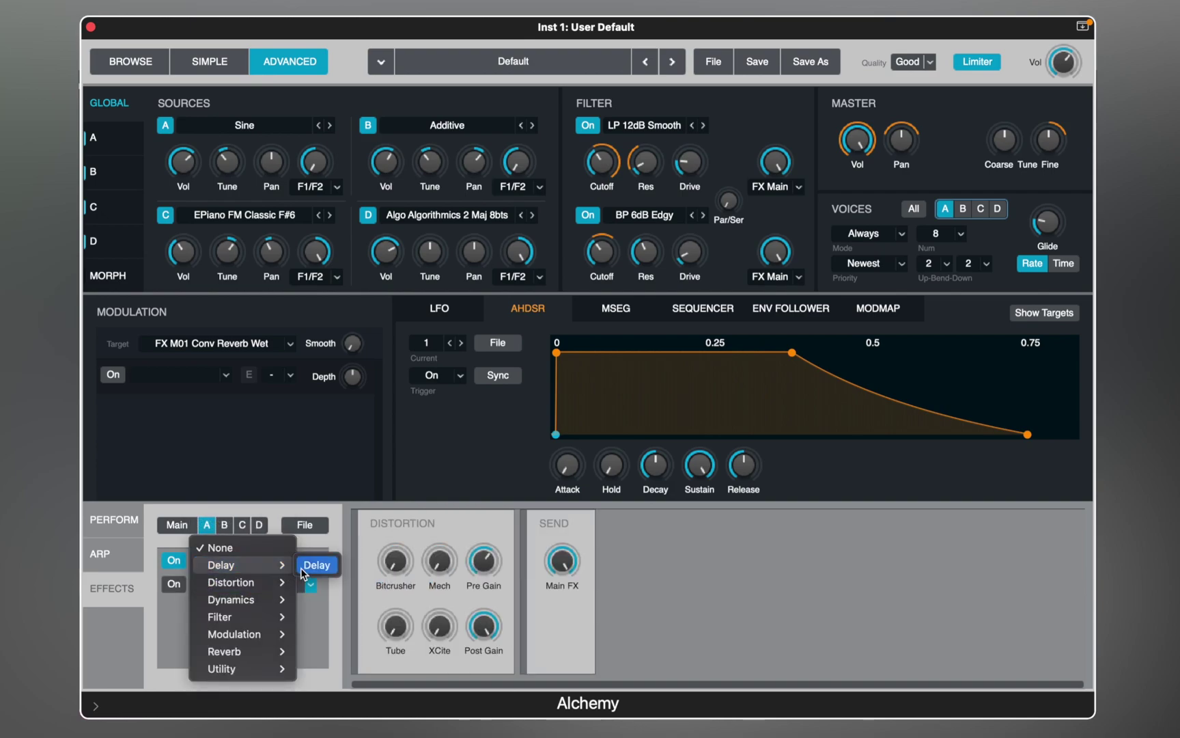
left_click(300, 568)
Route source C's output to F2/FX A and set rack A's left delay rate to 1/2
left_click(336, 277)
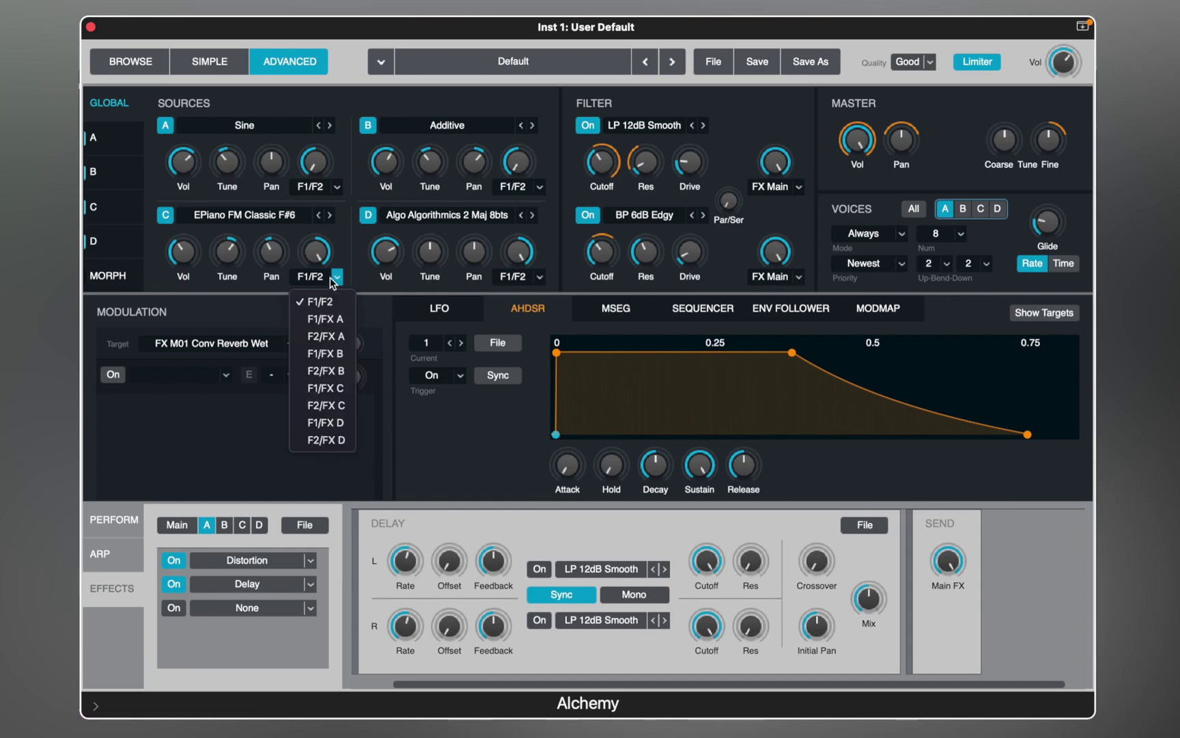
left_click(327, 337)
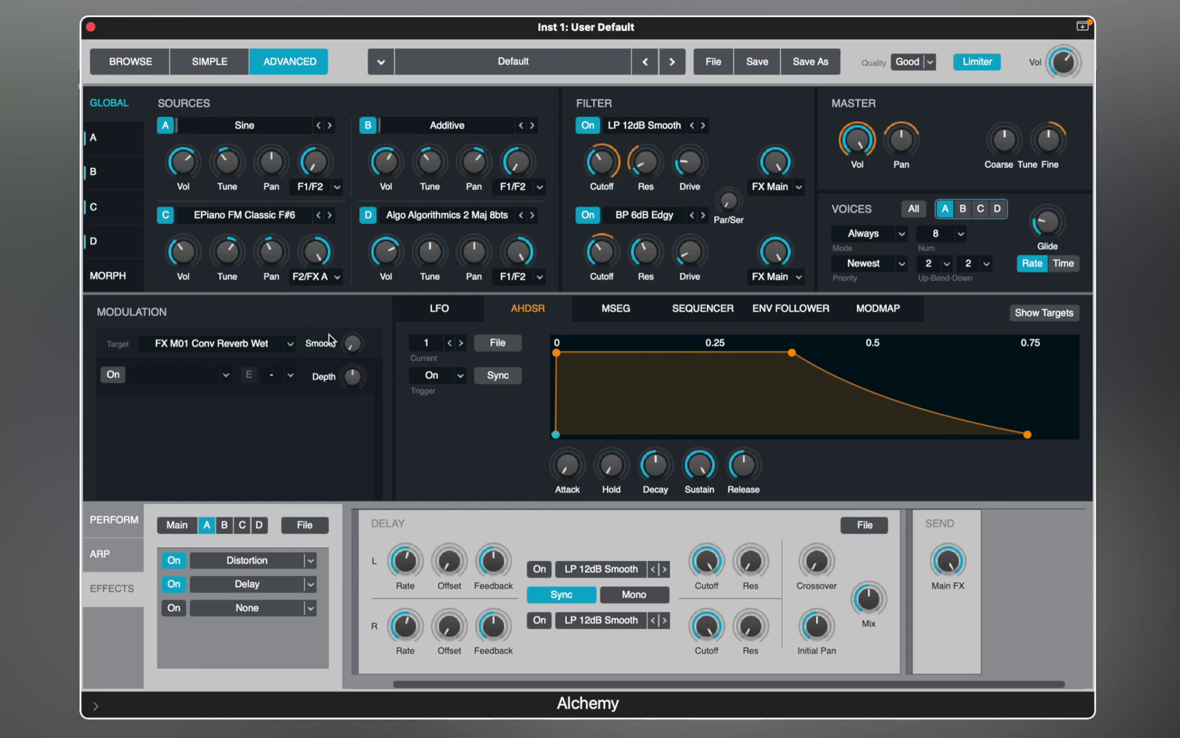
left_click(403, 566)
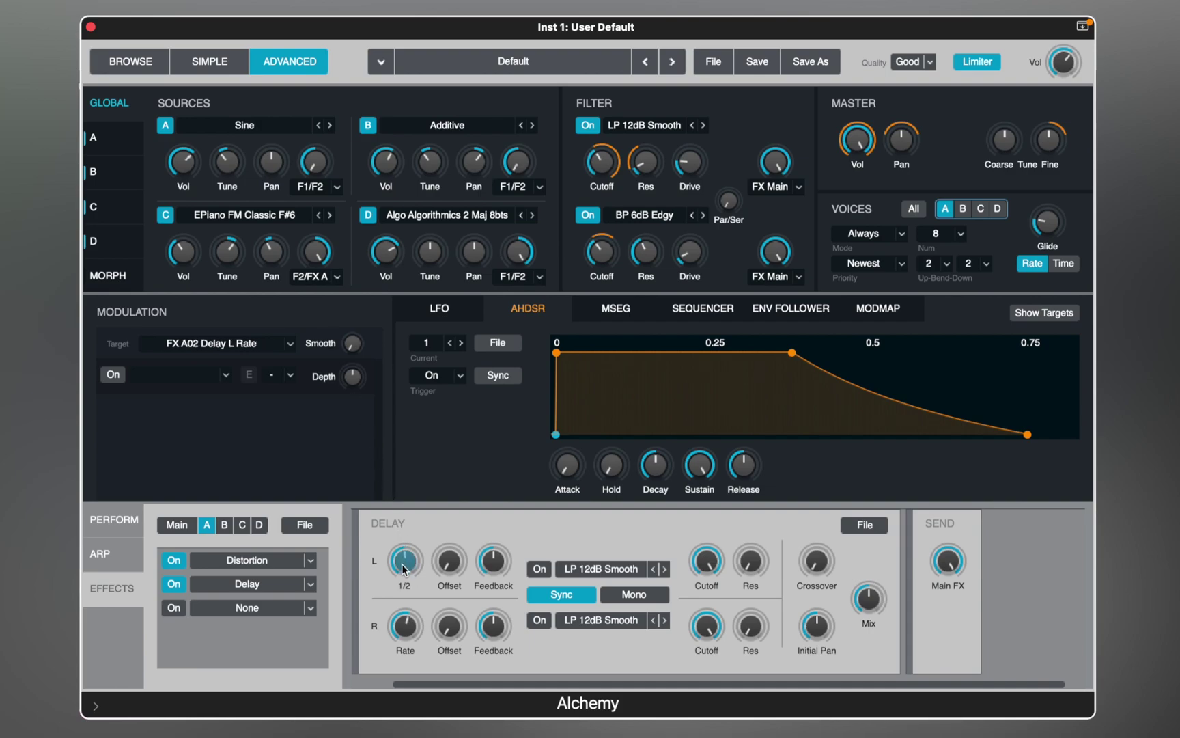
Add a Phaser to effects rack B
left_click(224, 524)
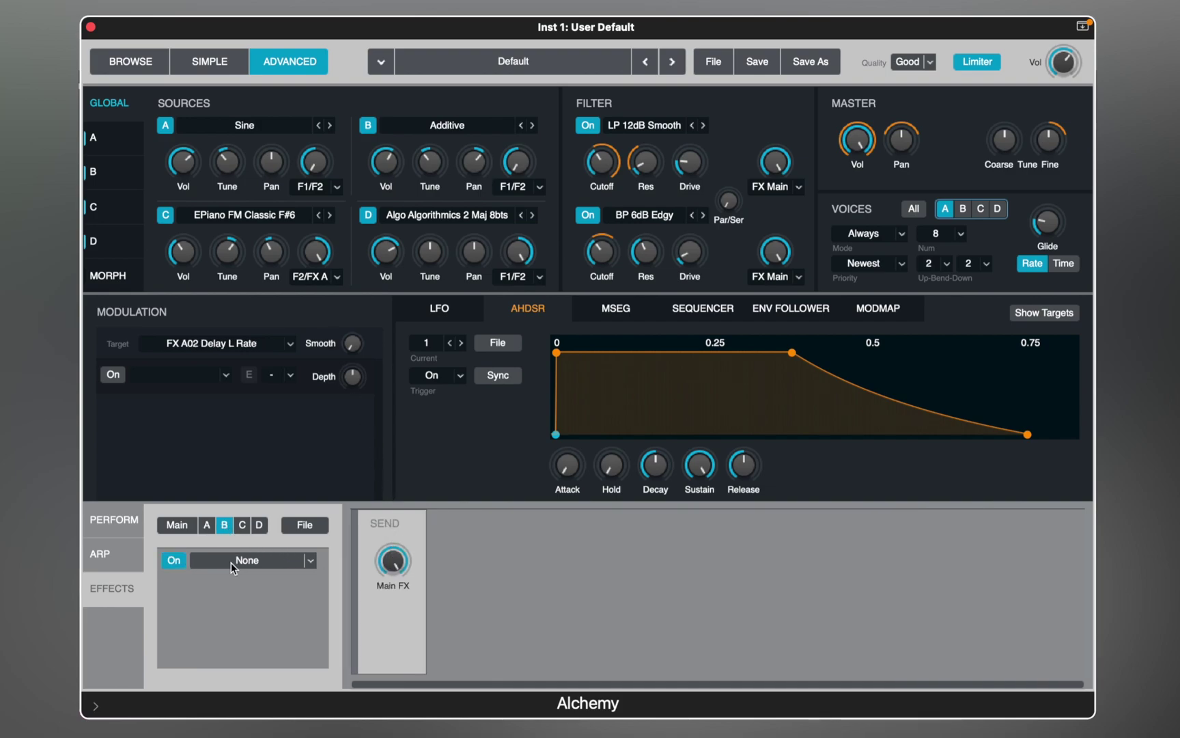
left_click(311, 560)
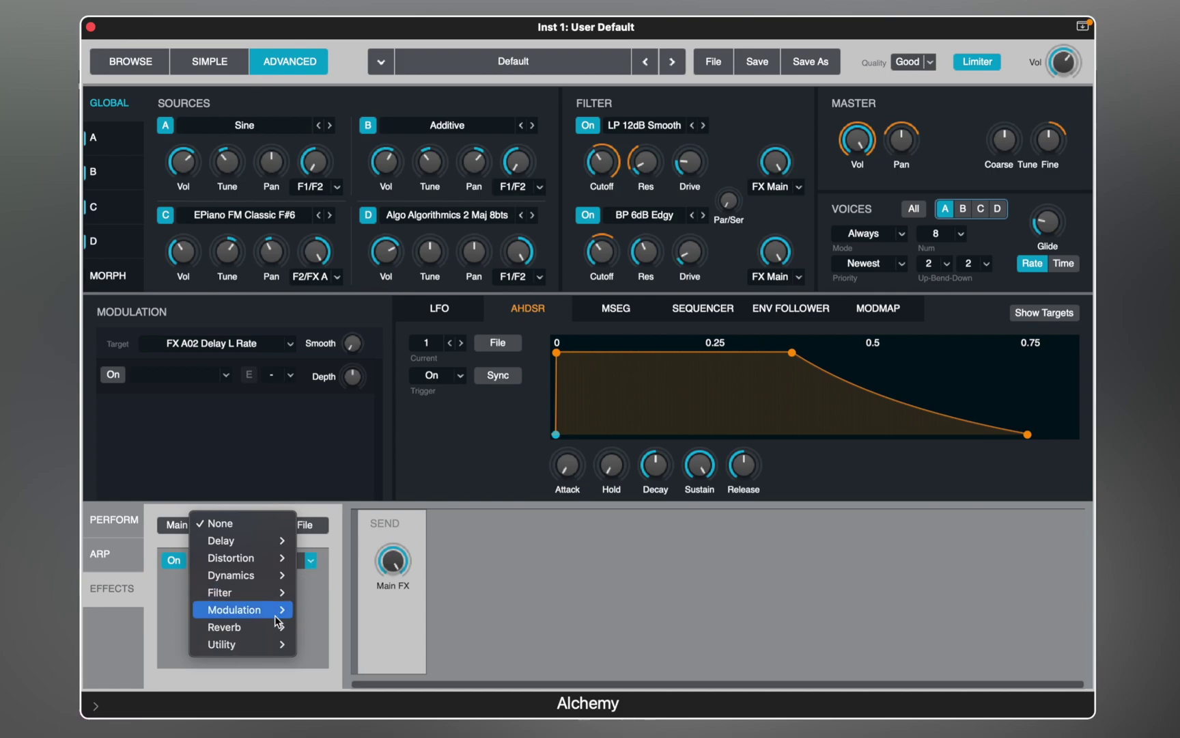
mouse_move(272, 615)
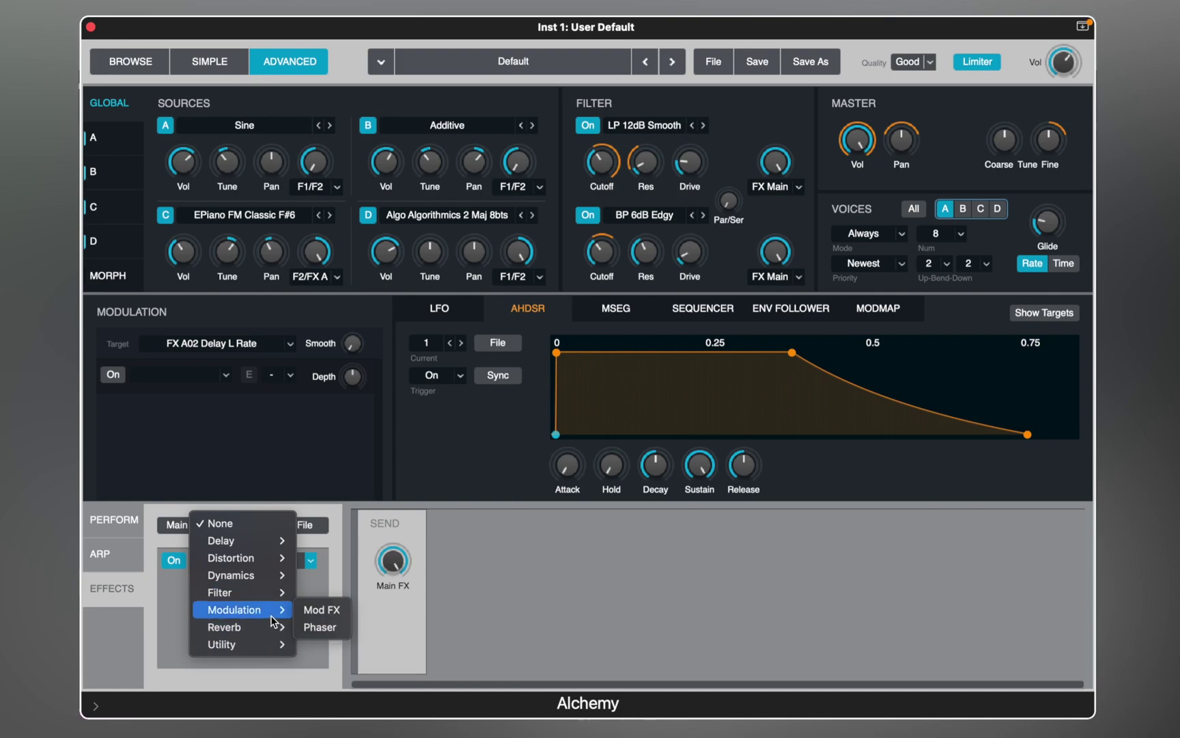
left_click(313, 627)
Route source A's output to F1/FX B and raise its FX send to about halfway
left_click(336, 187)
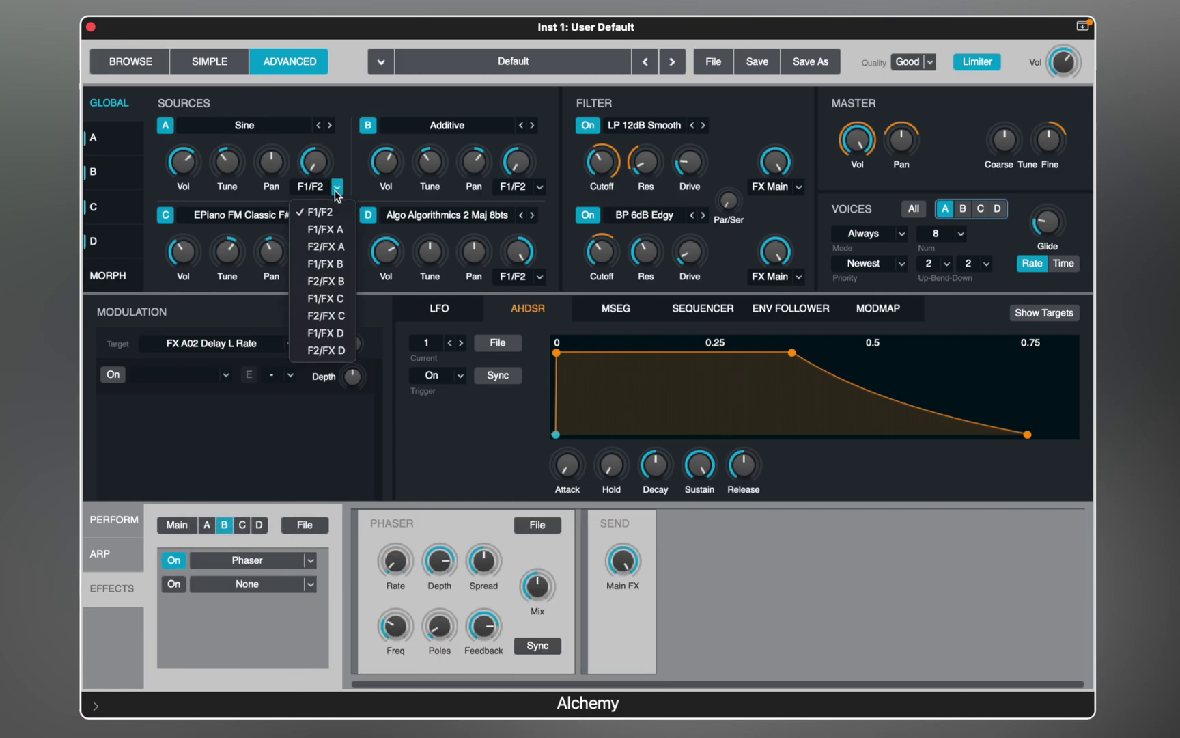
left_click(333, 267)
left_click(314, 163)
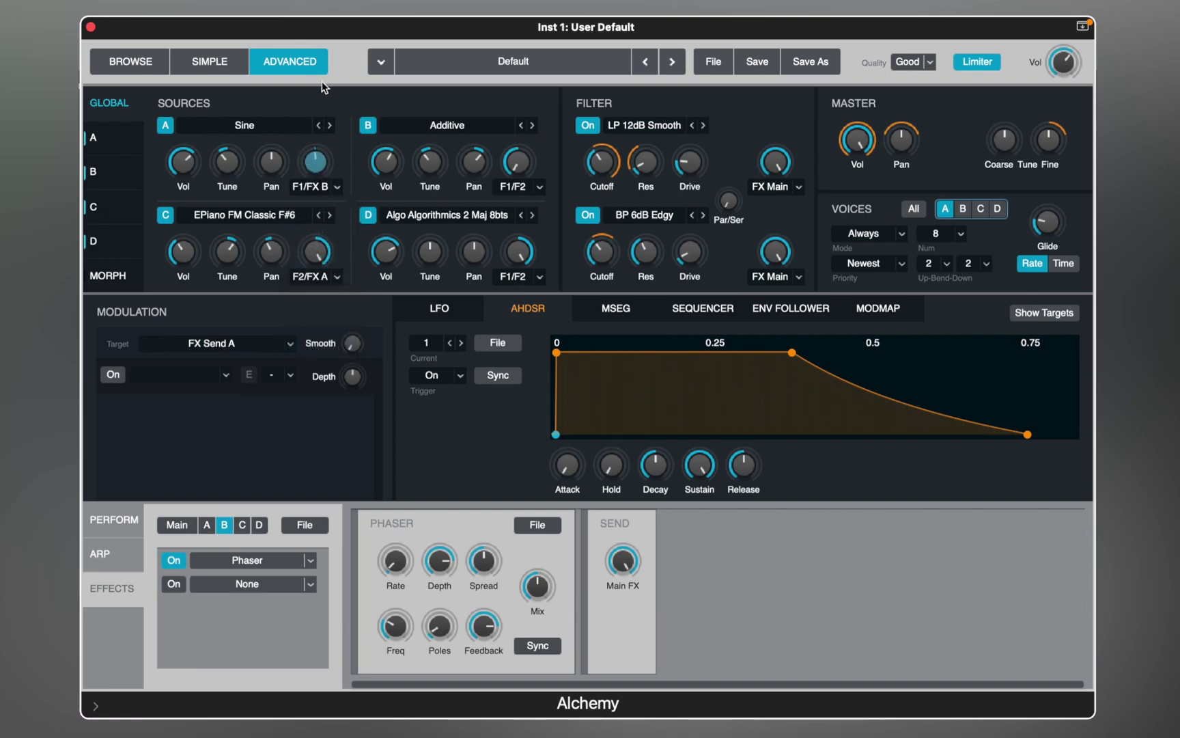